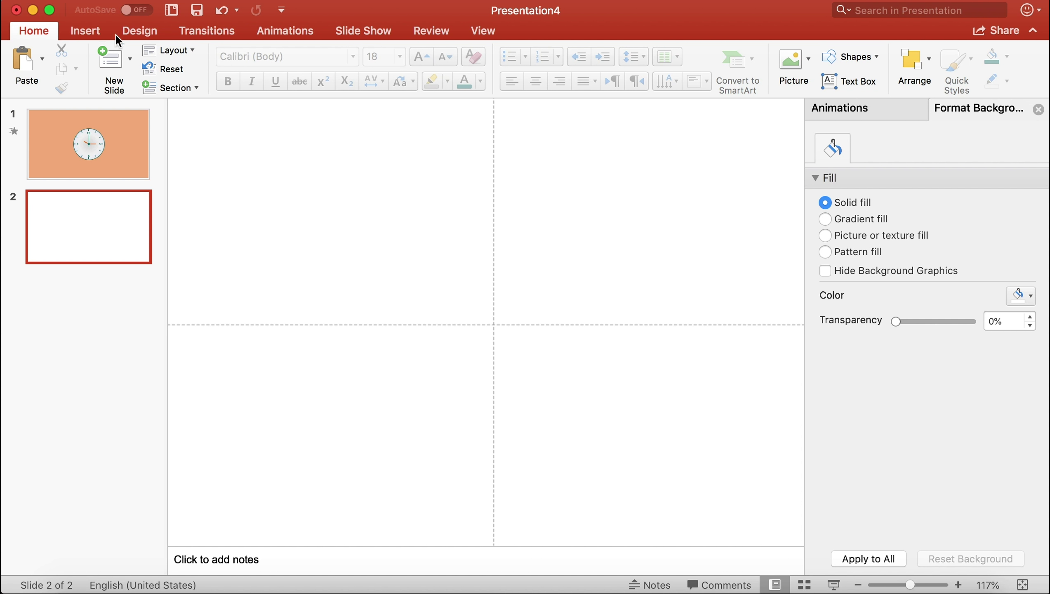
Pick the Rectangle shape from the Insert Shapes gallery for slide 2
left_click(85, 31)
left_click(332, 62)
left_click(412, 112)
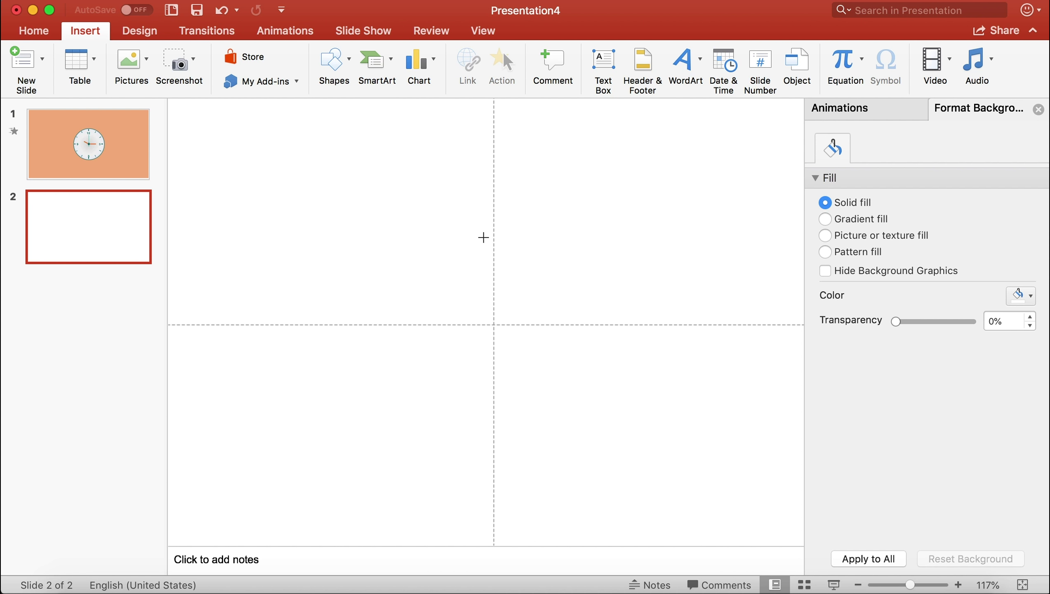
Draw a thin vertical bar with no outline, centred horizontally and vertically on the slide
left_click_drag(483, 238, 488, 418)
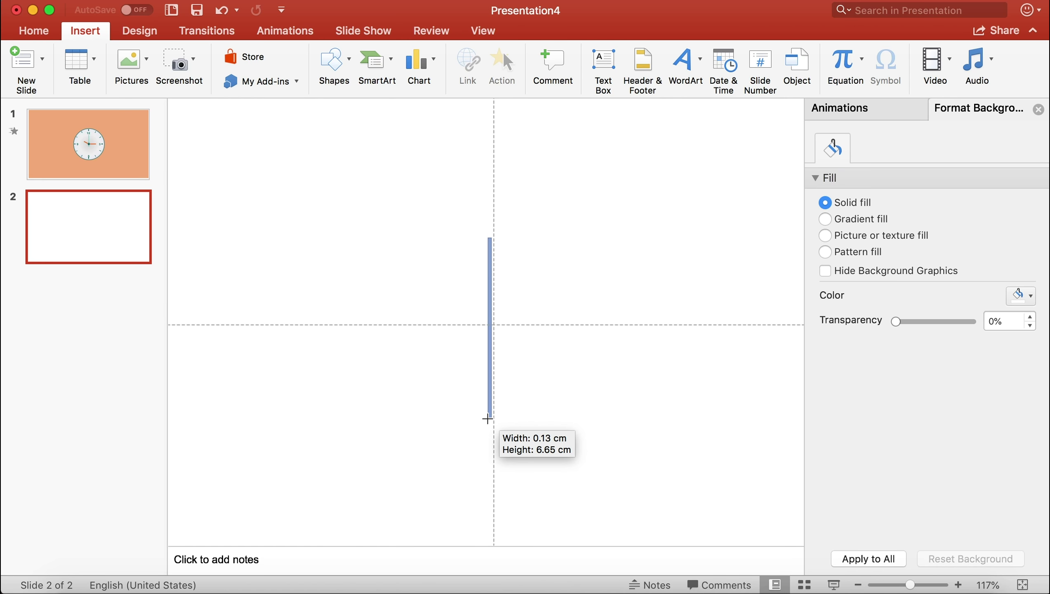
left_click(371, 57)
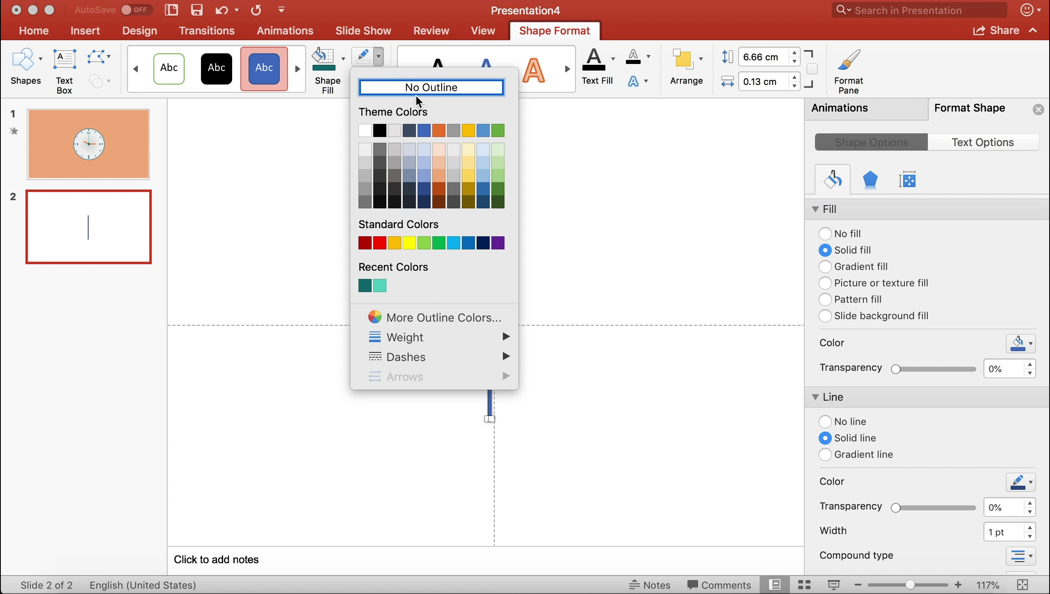
left_click(417, 88)
left_click(686, 67)
left_click(742, 116)
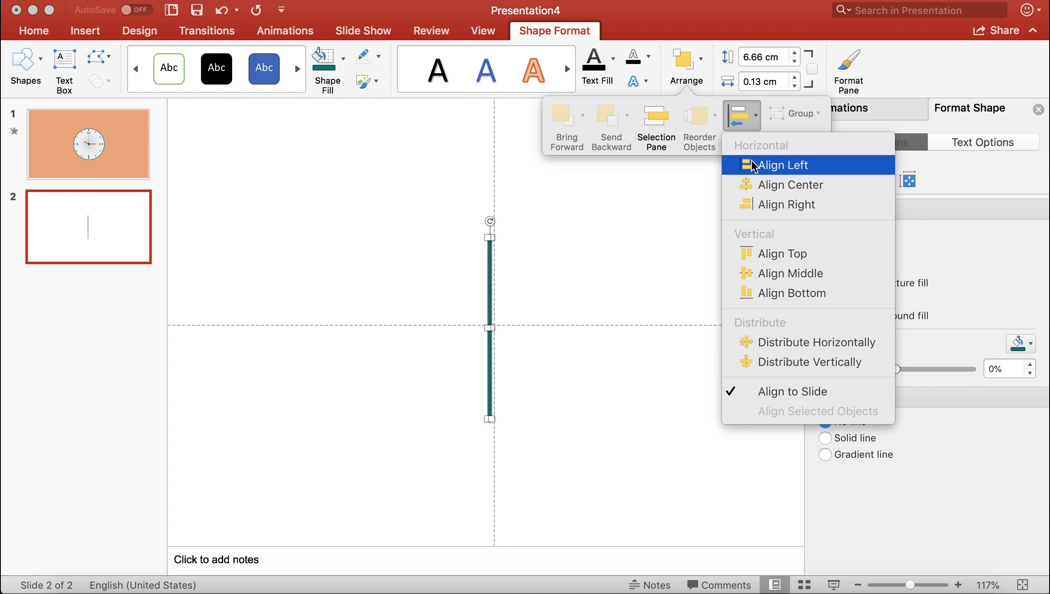
left_click(782, 184)
left_click(686, 66)
left_click(742, 116)
left_click(786, 281)
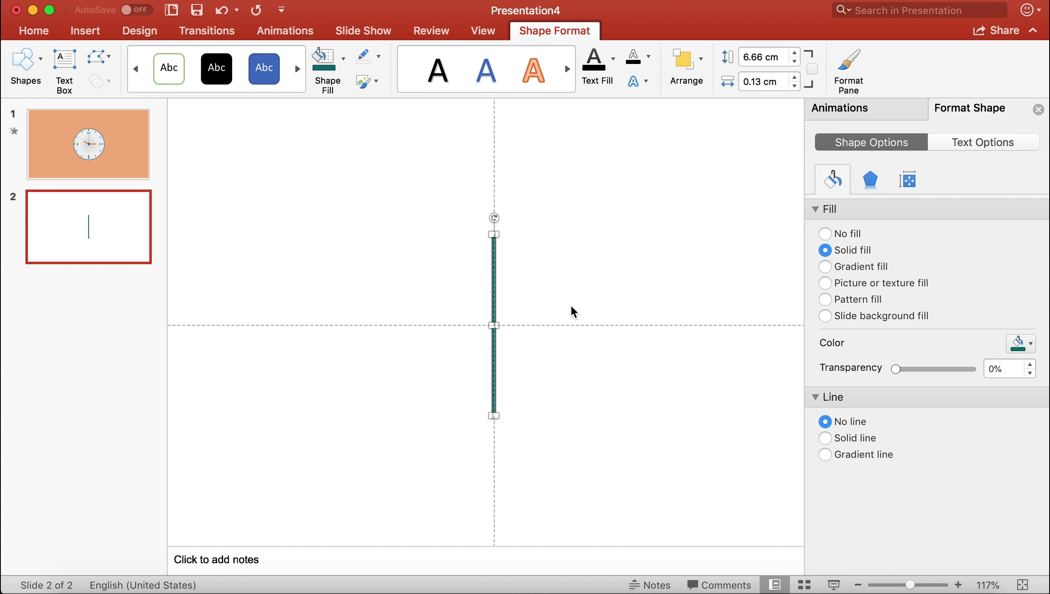
Duplicate the bar twice, rotating the copies to 30° and 60° and centring each
left_click_drag(497, 294, 524, 293)
left_click(916, 183)
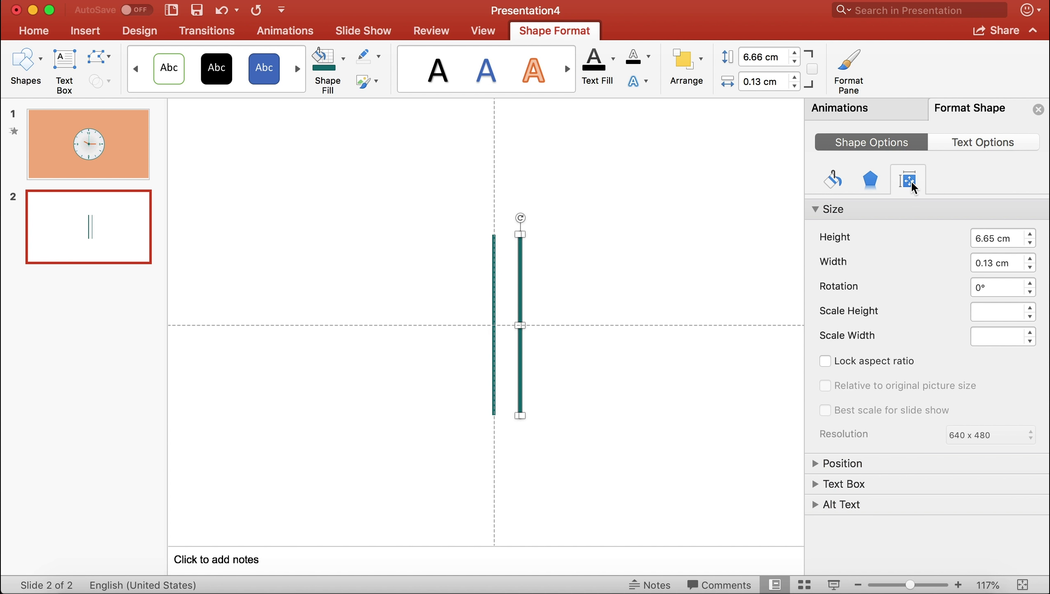
left_click(959, 285)
type("30")
key("Return")
left_click(686, 66)
left_click(742, 116)
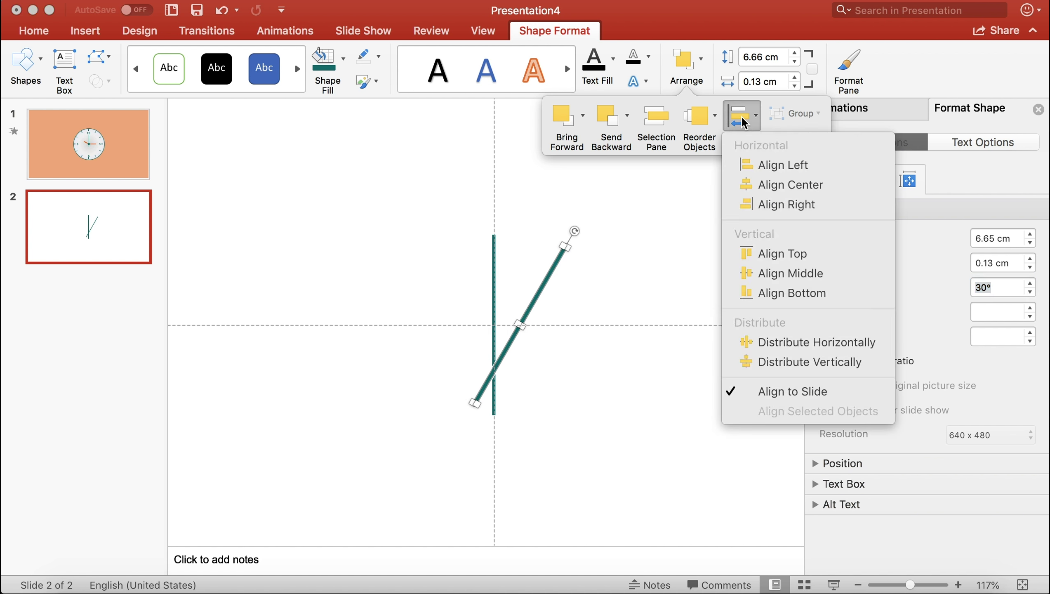
left_click(781, 185)
left_click_drag(513, 302, 537, 303)
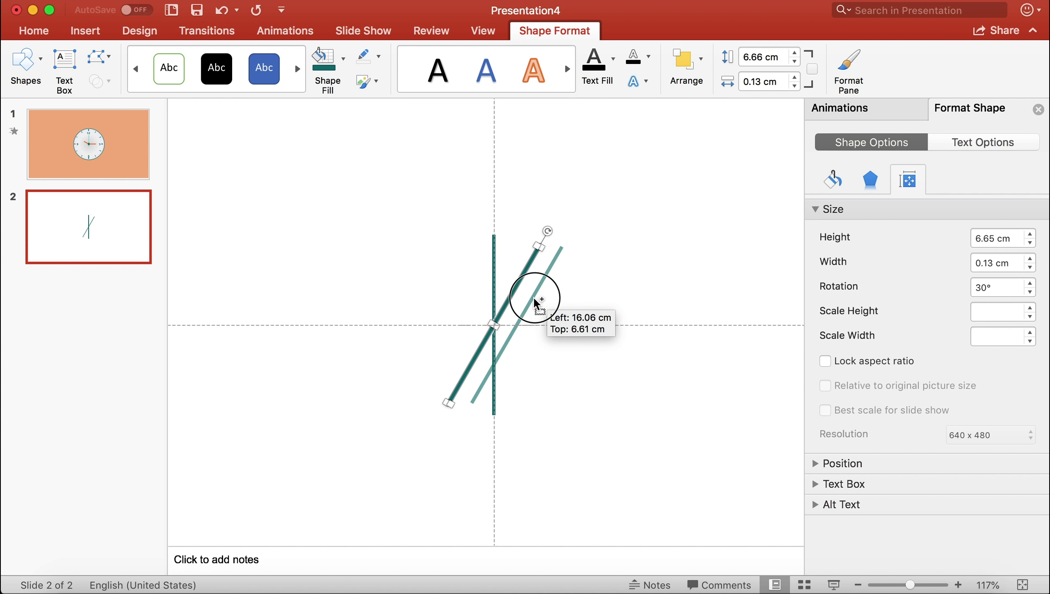
left_click(995, 287)
type("60")
key("Return")
left_click(682, 66)
left_click(736, 113)
left_click(782, 185)
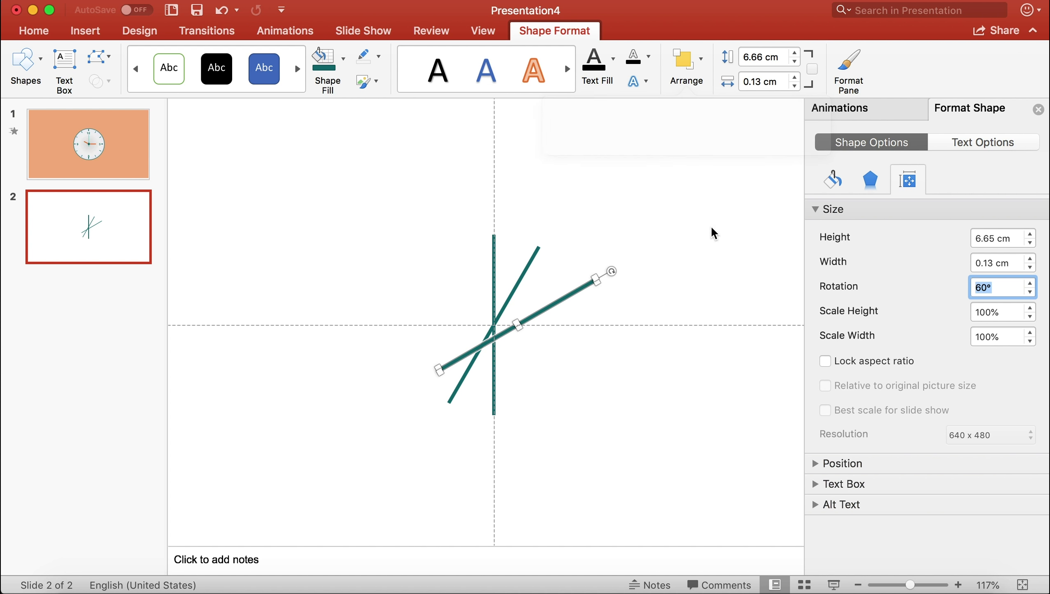
Add two more centred bar copies rotated to 90° and 120°
left_click_drag(538, 306, 571, 305)
left_click(995, 287)
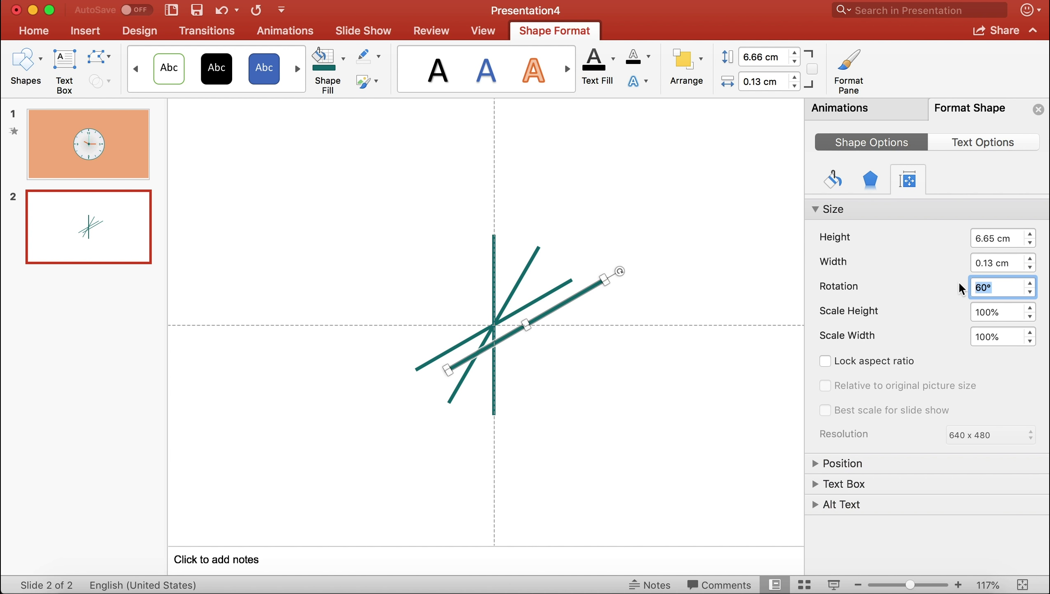
type("90")
key("Return")
left_click(687, 66)
left_click(742, 129)
left_click(787, 183)
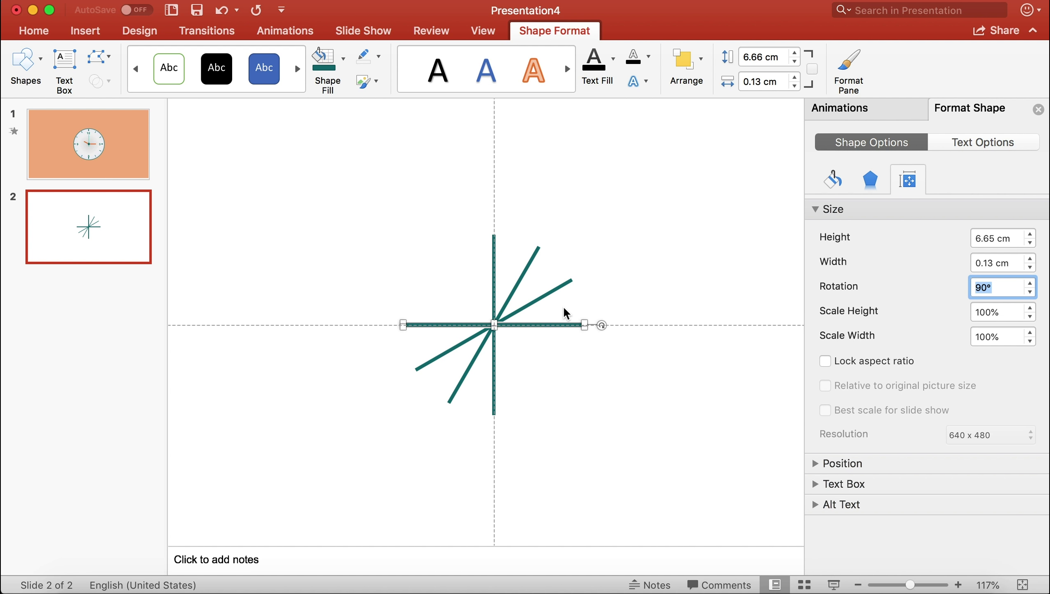
left_click_drag(552, 332, 553, 348)
left_click(956, 287)
type("12")
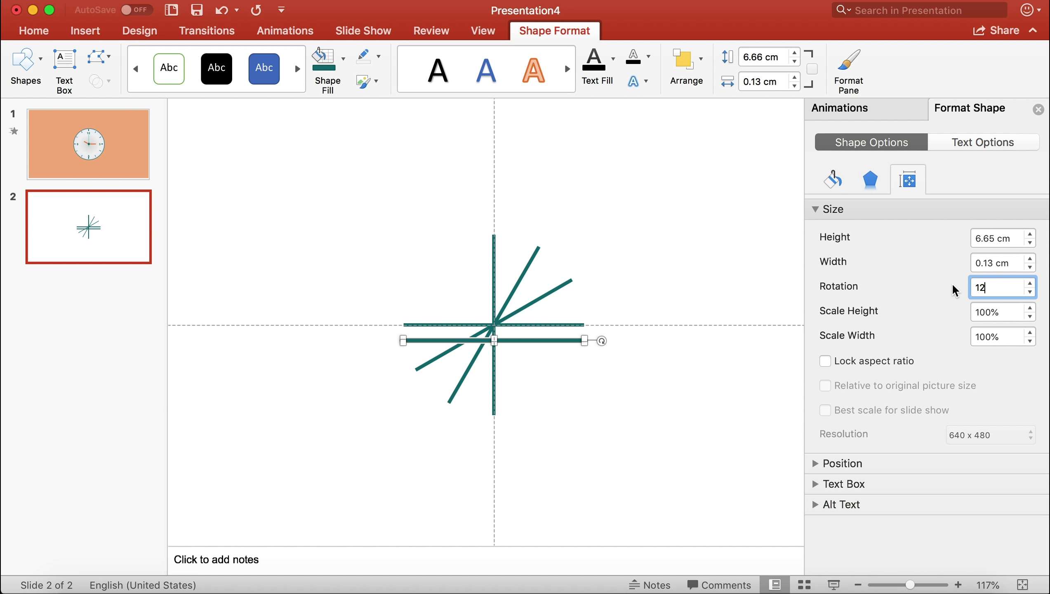
type("0")
key("Return")
left_click(686, 67)
left_click(742, 119)
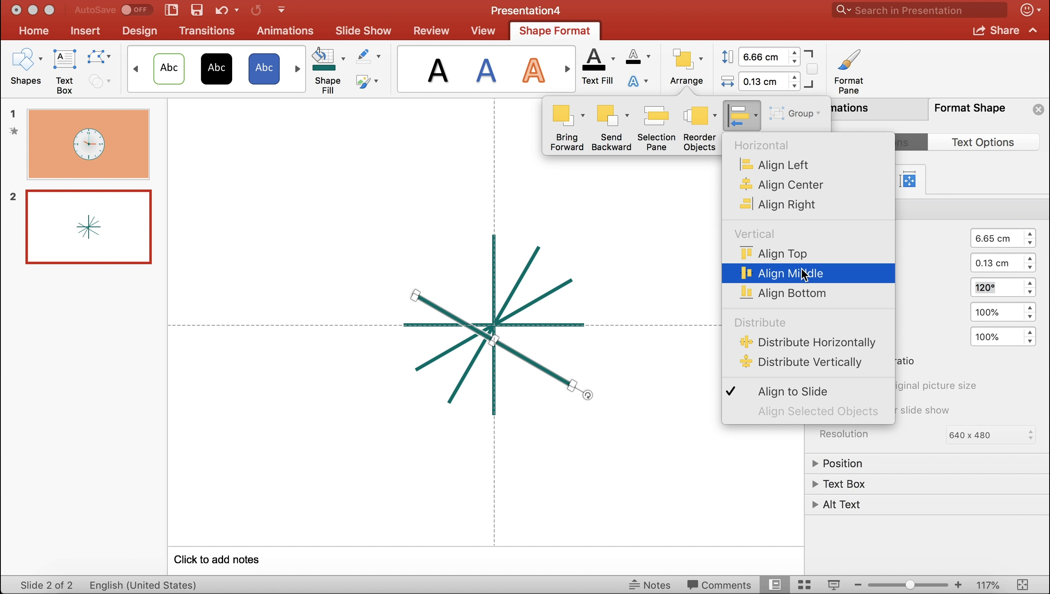
left_click(787, 273)
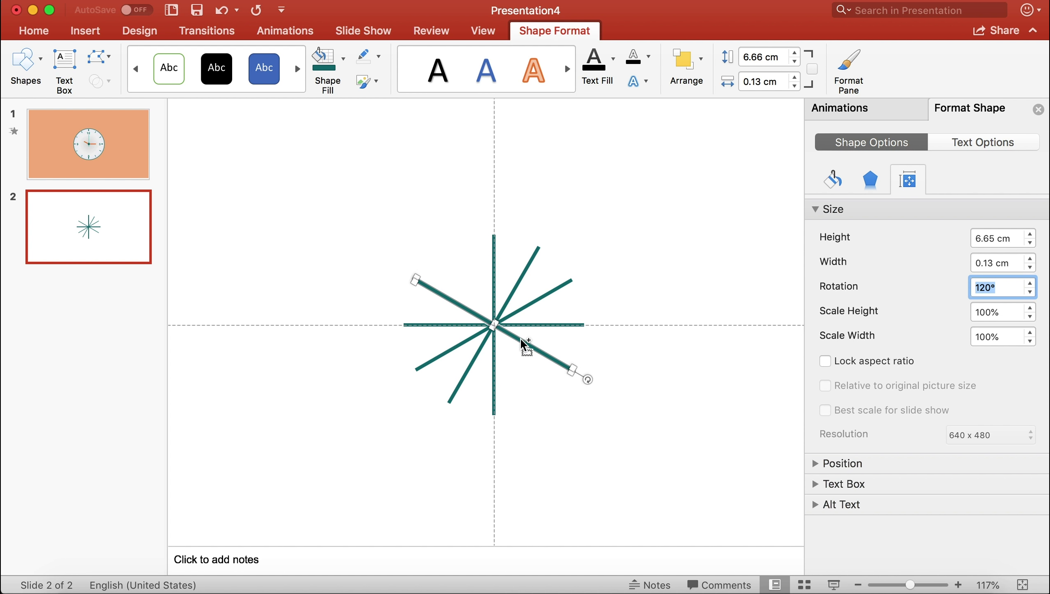
Add a final centred copy rotated to 150°, then select all six bars
left_click_drag(524, 344, 524, 360)
left_click(958, 294)
type("150")
key("Return")
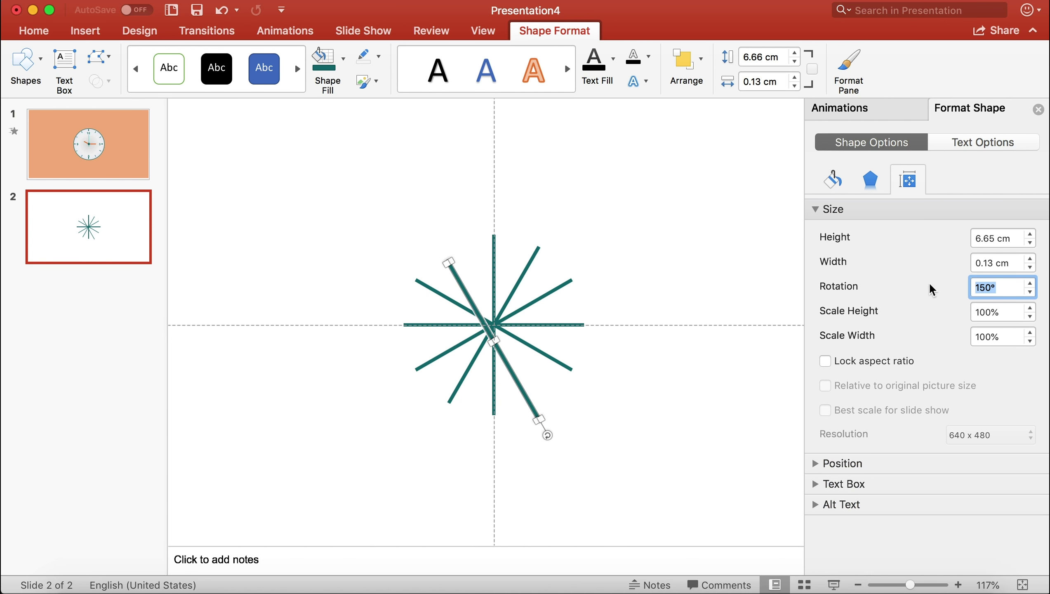
left_click(687, 66)
left_click(743, 118)
left_click(787, 275)
left_click(661, 266)
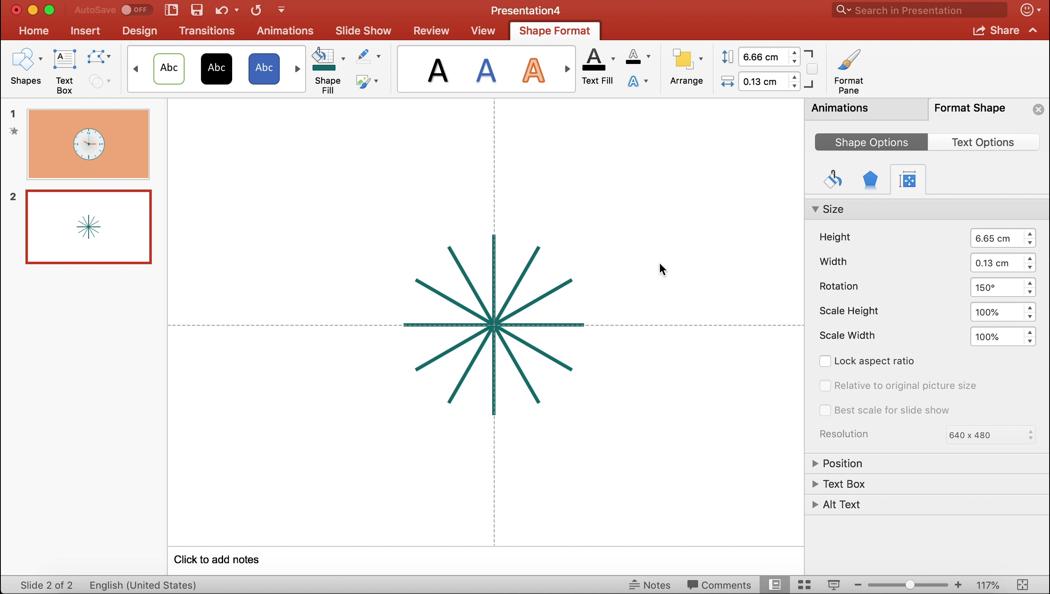
left_click_drag(343, 186, 663, 479)
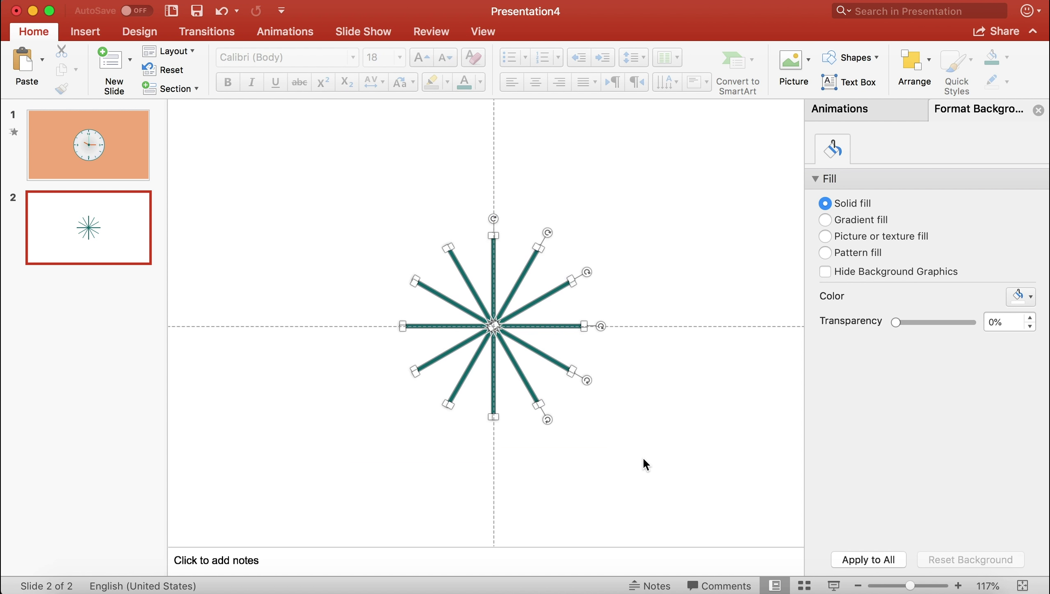
Centre the selected six-bar star vertically on the slide
left_click(931, 63)
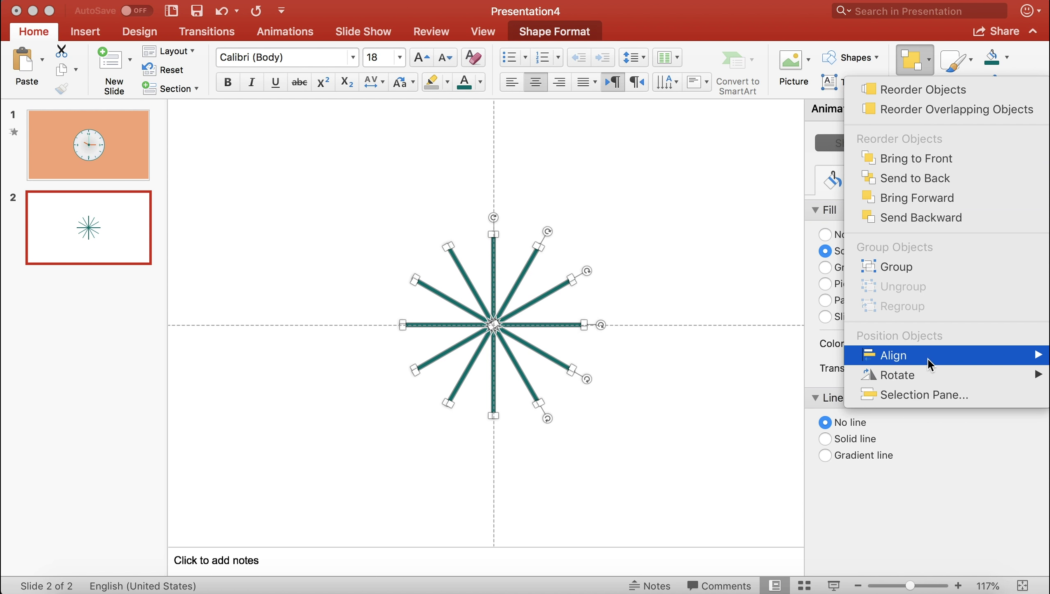
left_click(796, 382)
left_click(926, 74)
mouse_move(894, 355)
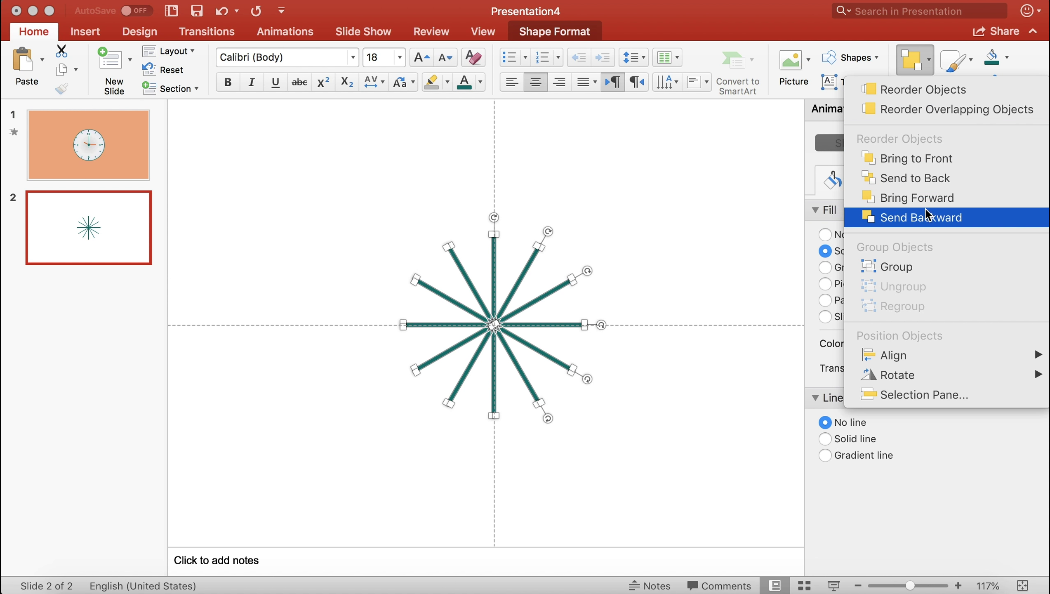
left_click(731, 379)
left_click(673, 325)
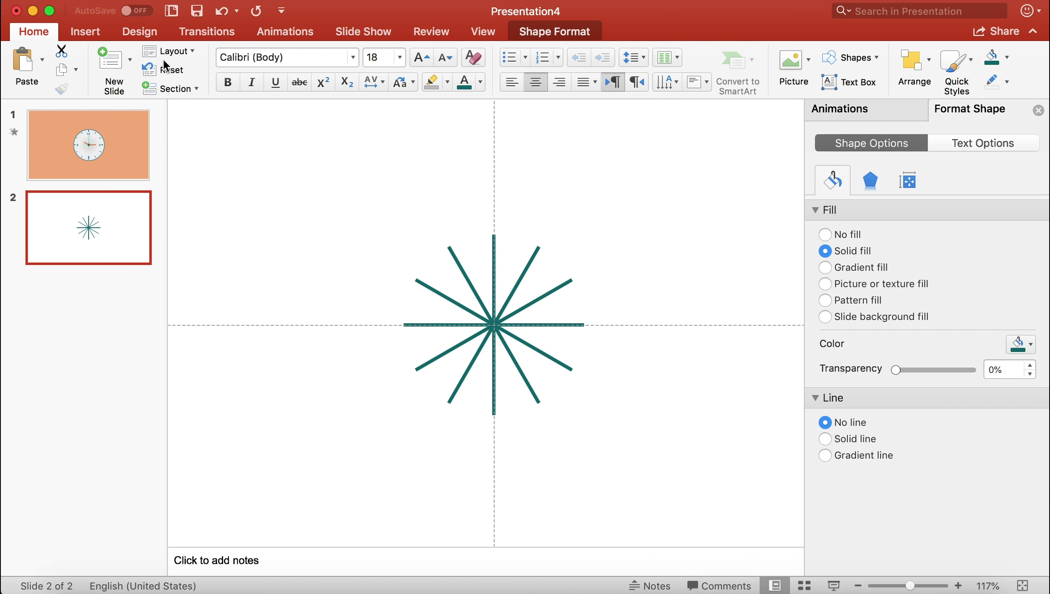
Draw an oval circle over the centre of the star
left_click(80, 30)
left_click(335, 64)
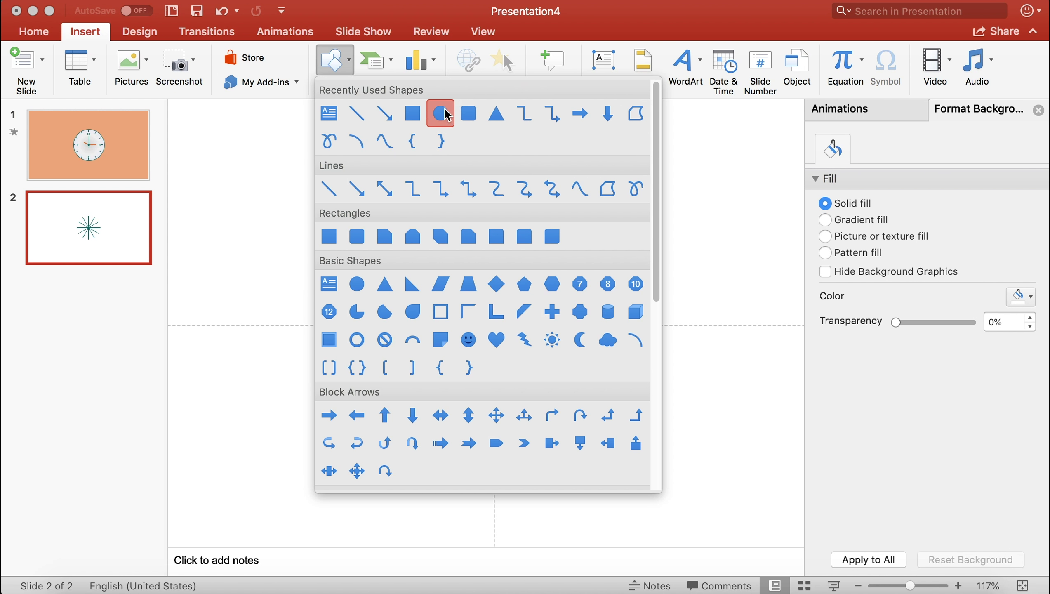
left_click(439, 112)
left_click_drag(494, 324, 436, 244)
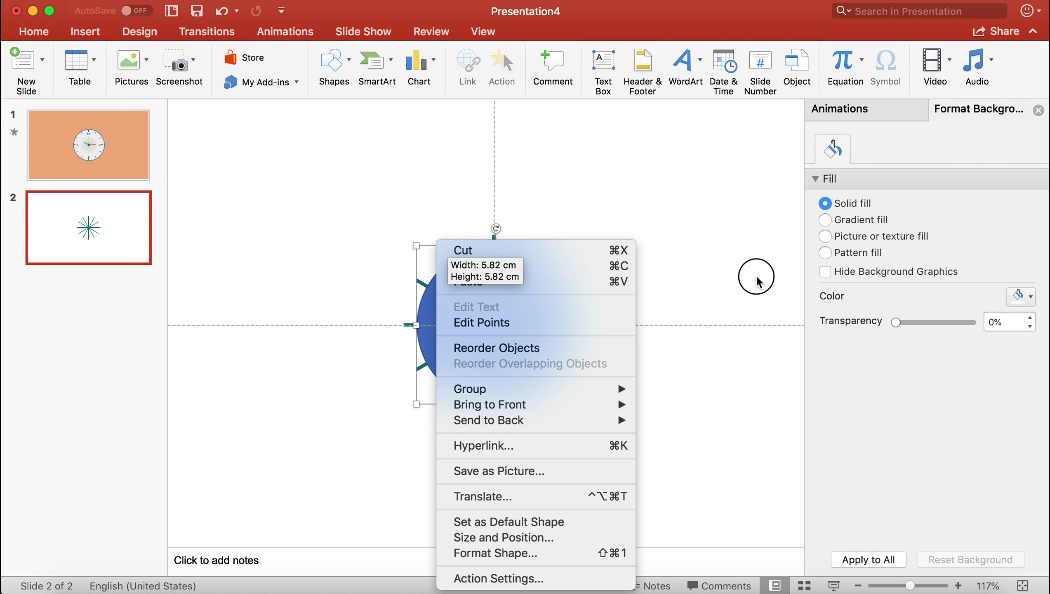
left_click(628, 192)
Centre the circle horizontally and vertically on the slide
left_click(541, 290)
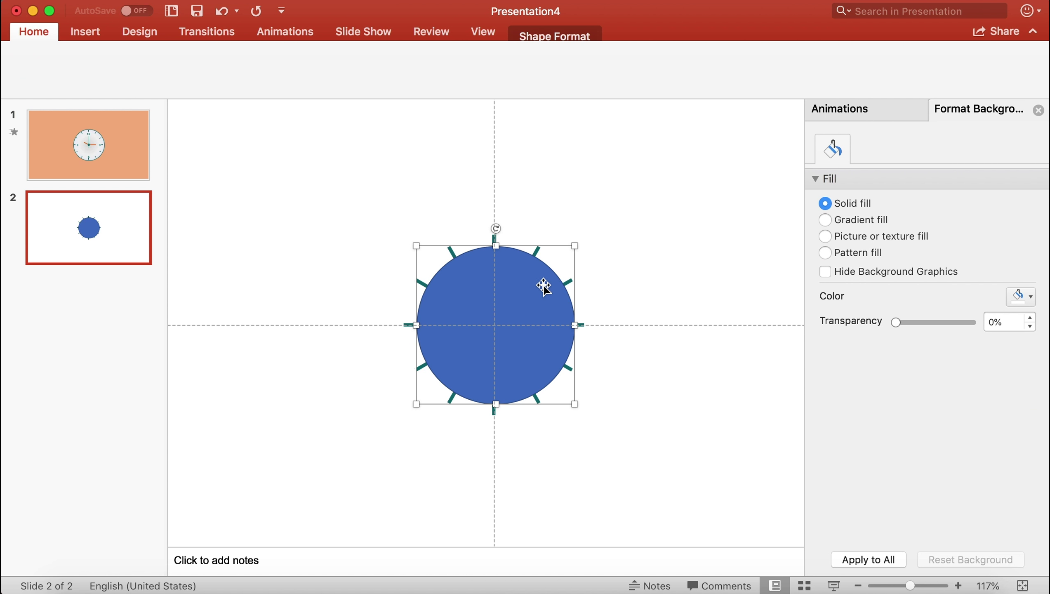
left_click(565, 39)
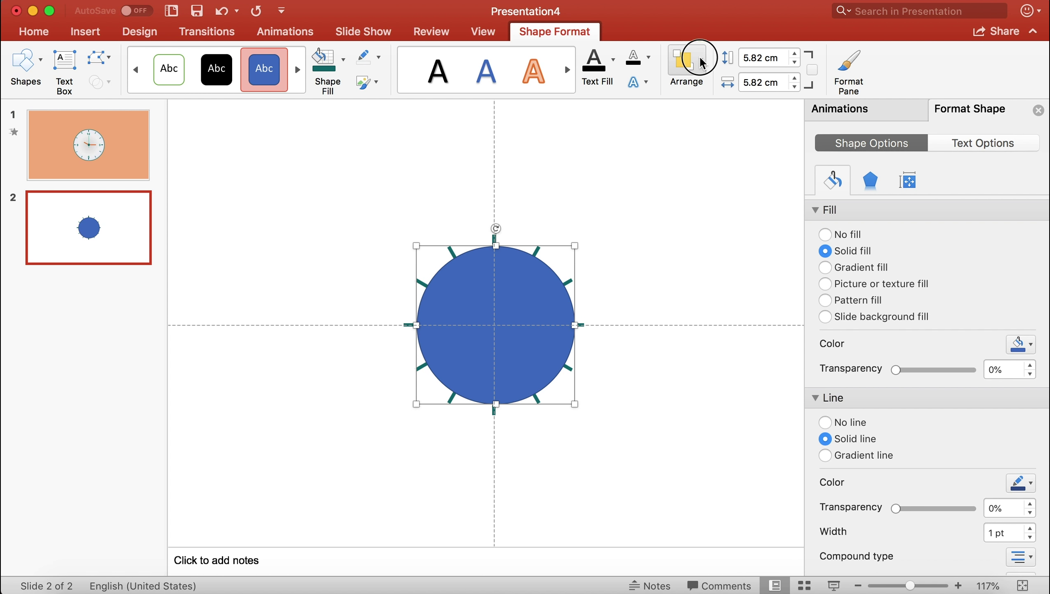
left_click(686, 67)
left_click(741, 121)
left_click(789, 186)
left_click(686, 62)
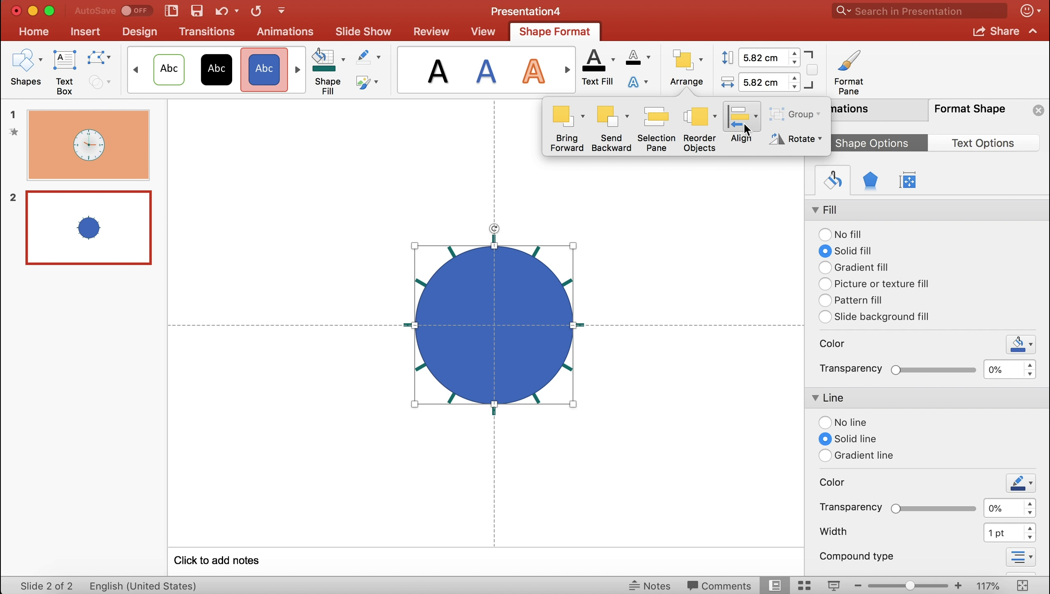
left_click(741, 120)
left_click(794, 273)
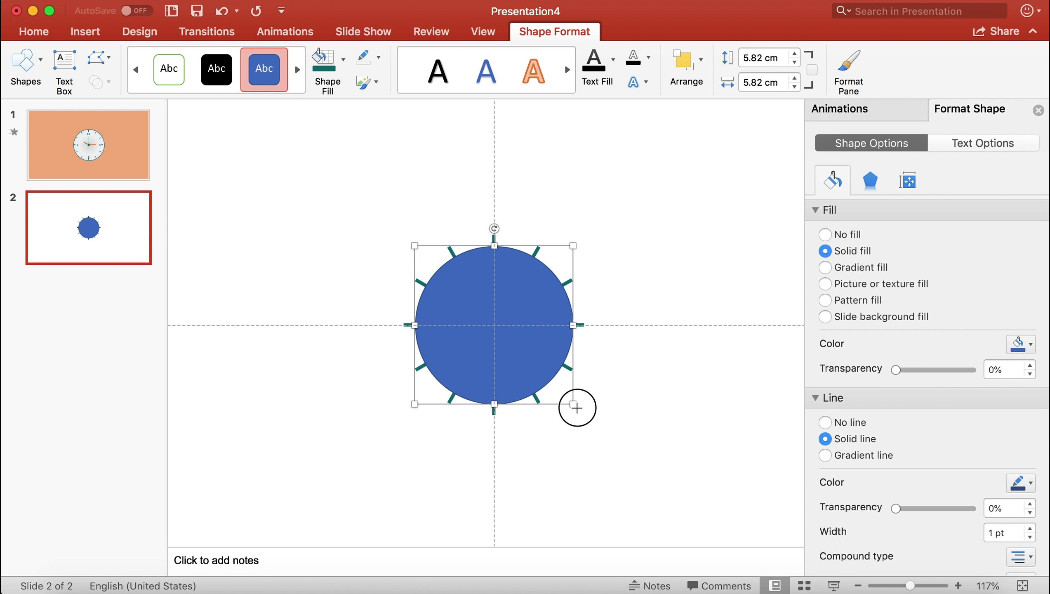
Enlarge the circle slightly, then select it together with all the tick bars
left_click_drag(576, 407, 580, 405)
left_click(640, 276)
left_click_drag(361, 208, 622, 397)
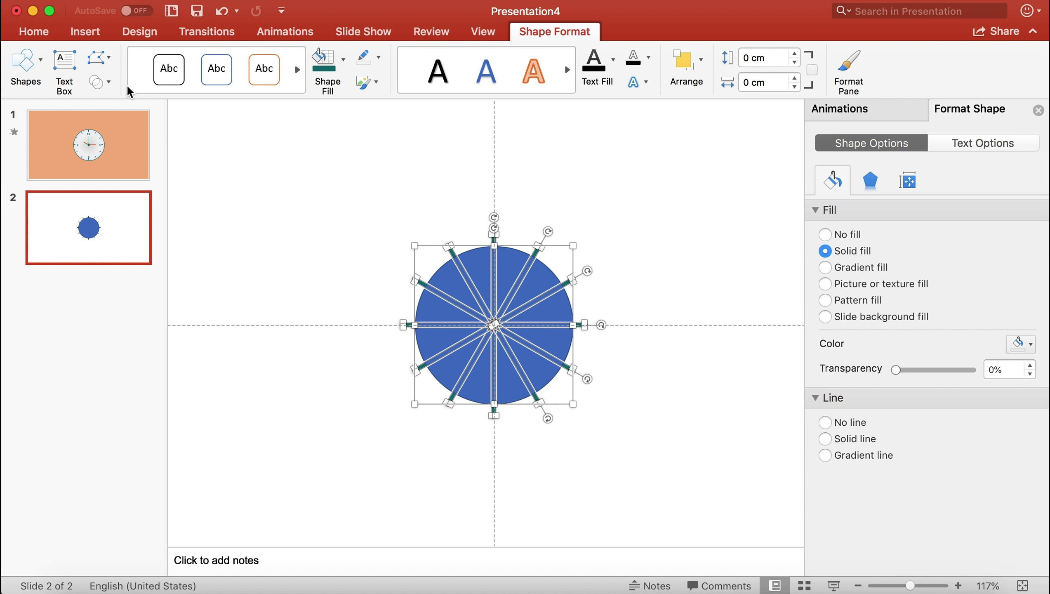
left_click(100, 82)
Fragment the circle and bars, then group the outer tick fragments into one object
left_click(120, 148)
left_click(267, 176)
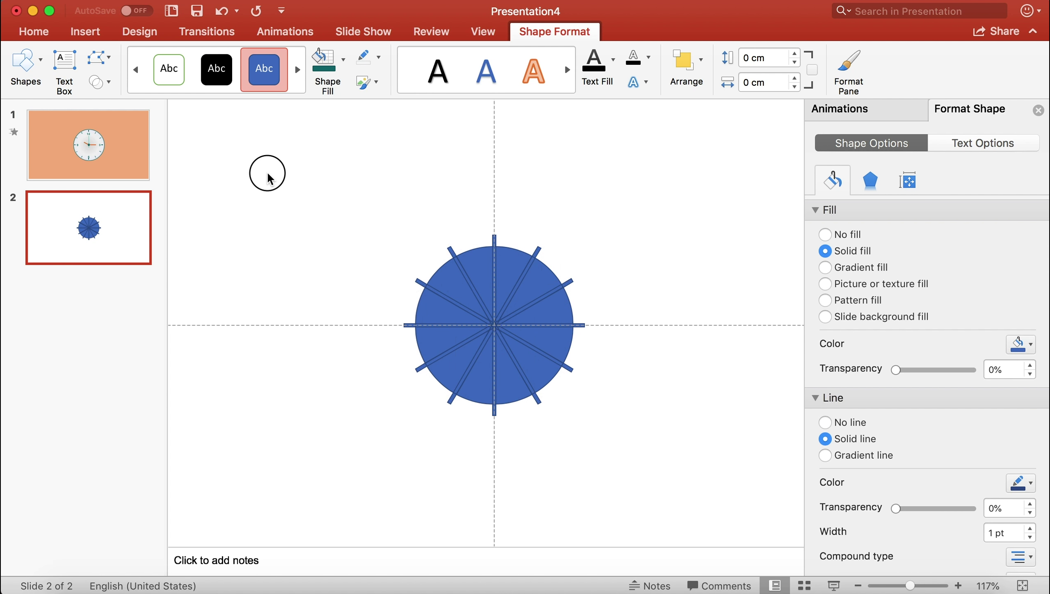
left_click(453, 254)
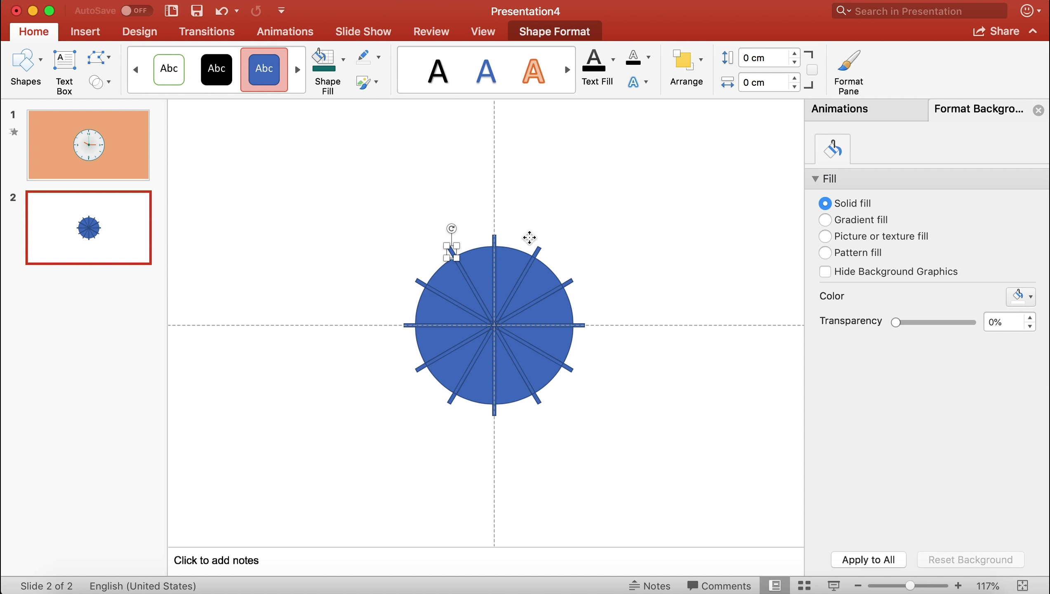
left_click(494, 241, "shift")
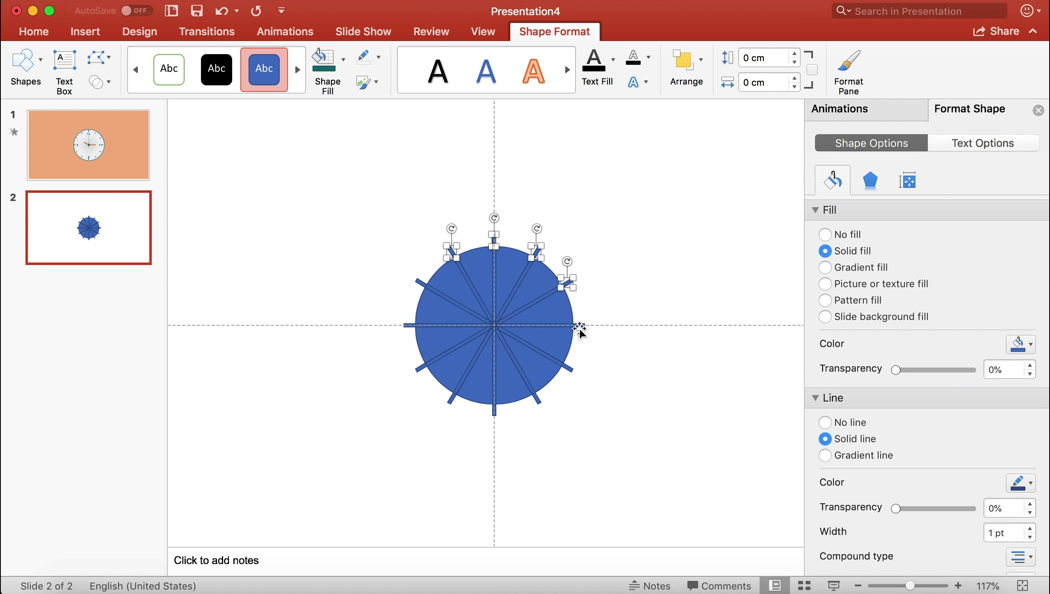
left_click(566, 368, "shift")
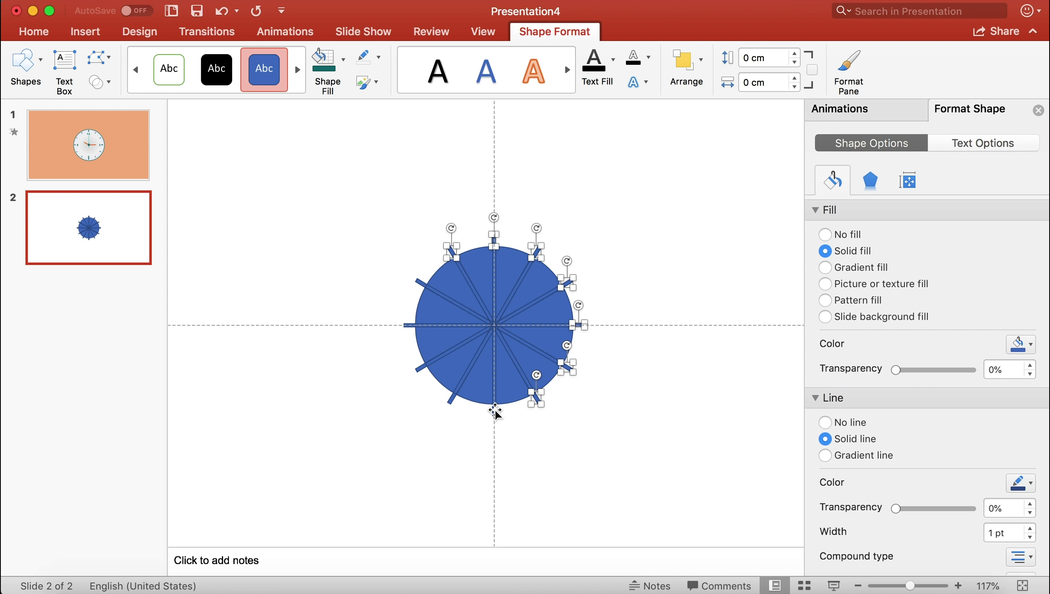
right_click(420, 281)
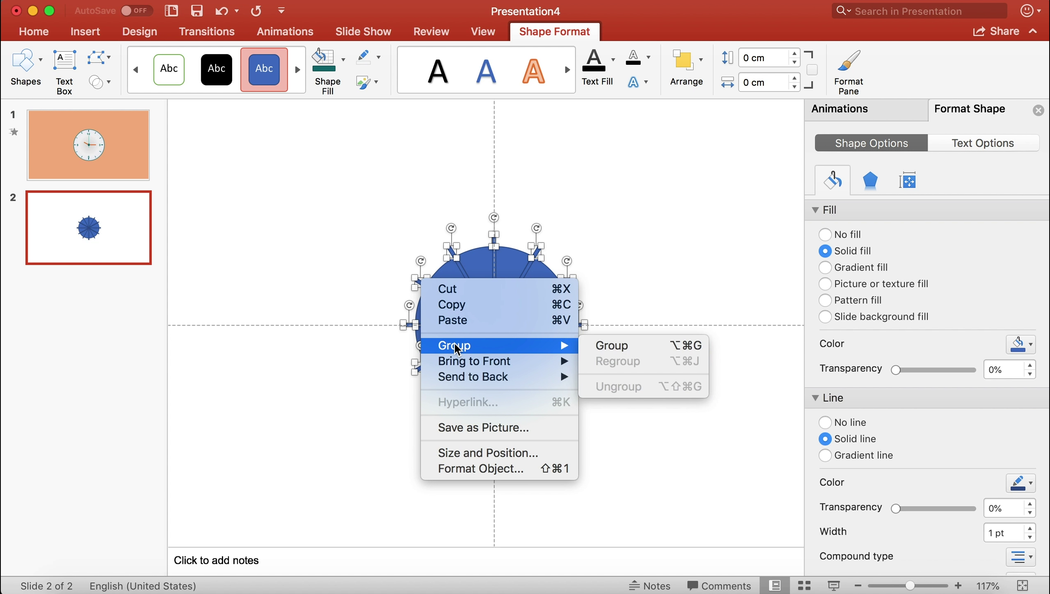
left_click(623, 348)
Move the tick ring aside and delete all the blue circle pieces
left_click_drag(600, 271, 382, 270)
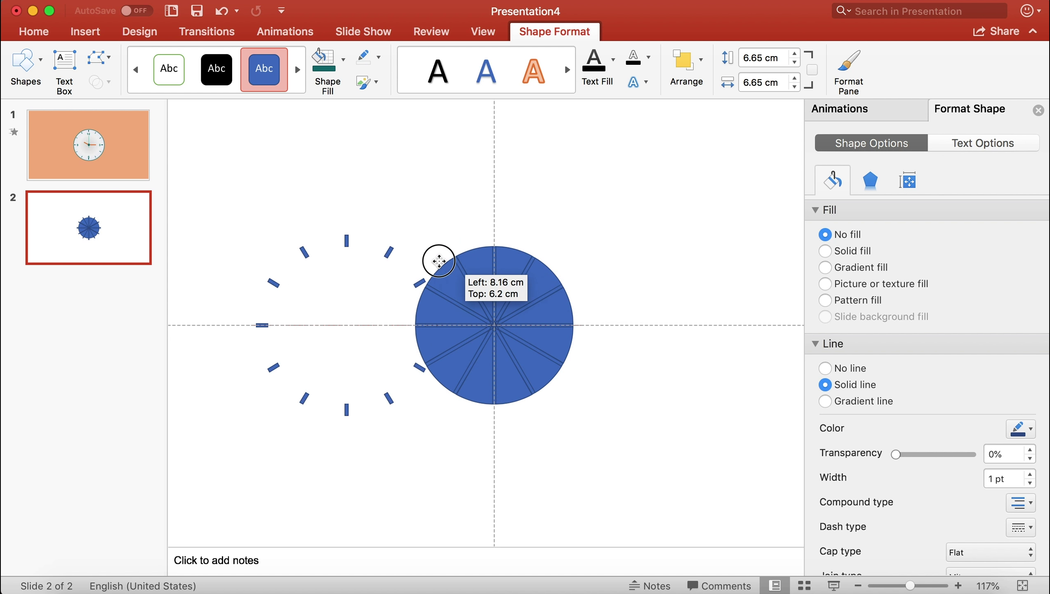
left_click(615, 417)
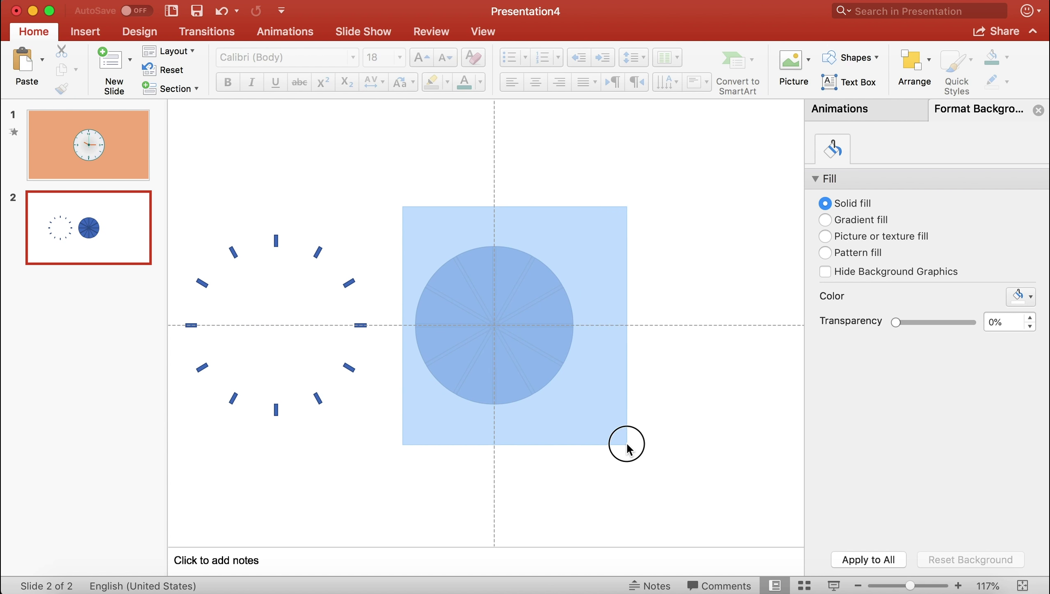
left_click_drag(405, 212, 624, 445)
key("Delete")
Move the tick ring back and centre it horizontally on the slide
left_click_drag(350, 286, 568, 285)
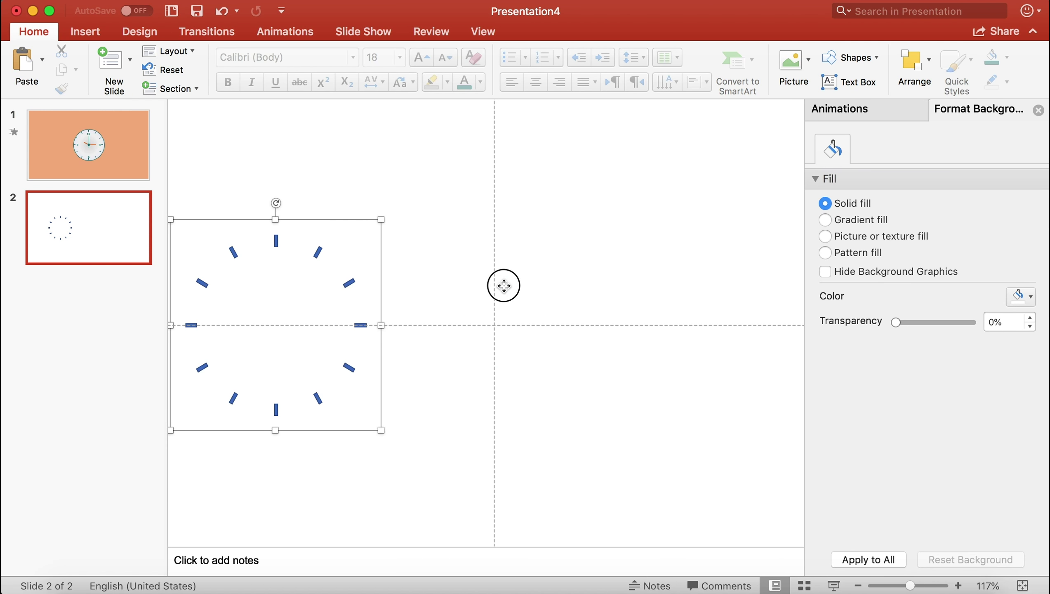
left_click(925, 69)
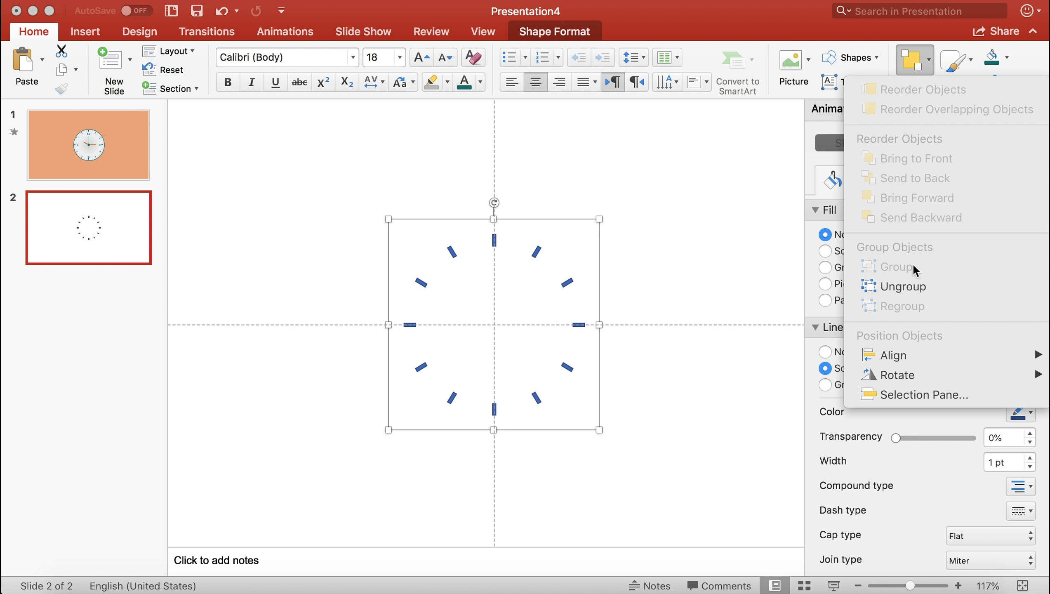
left_click(754, 374)
left_click(645, 280)
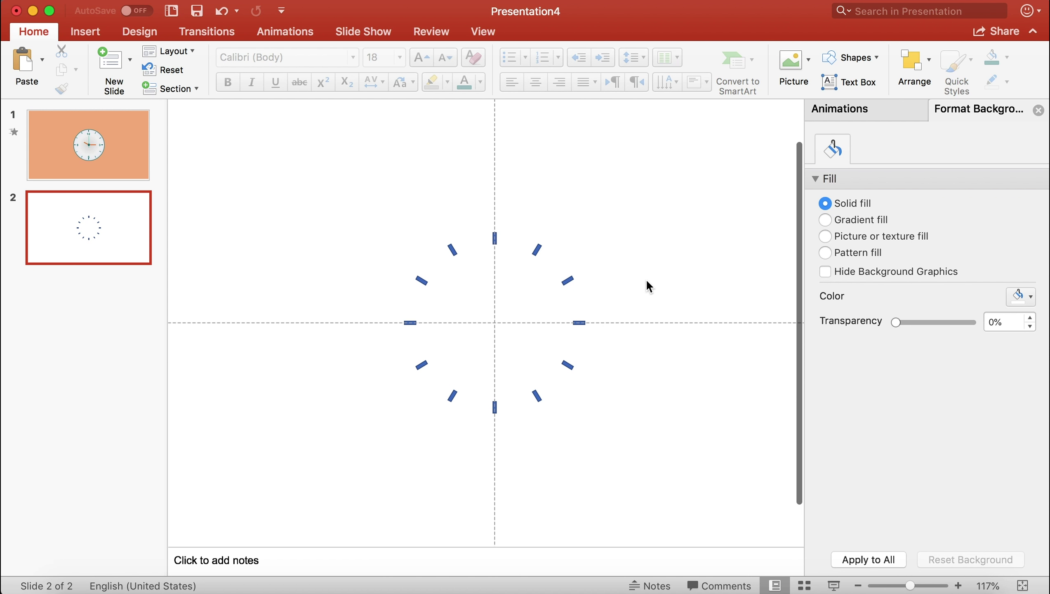
Choose the Oval shape from the Insert Shapes gallery
left_click(87, 32)
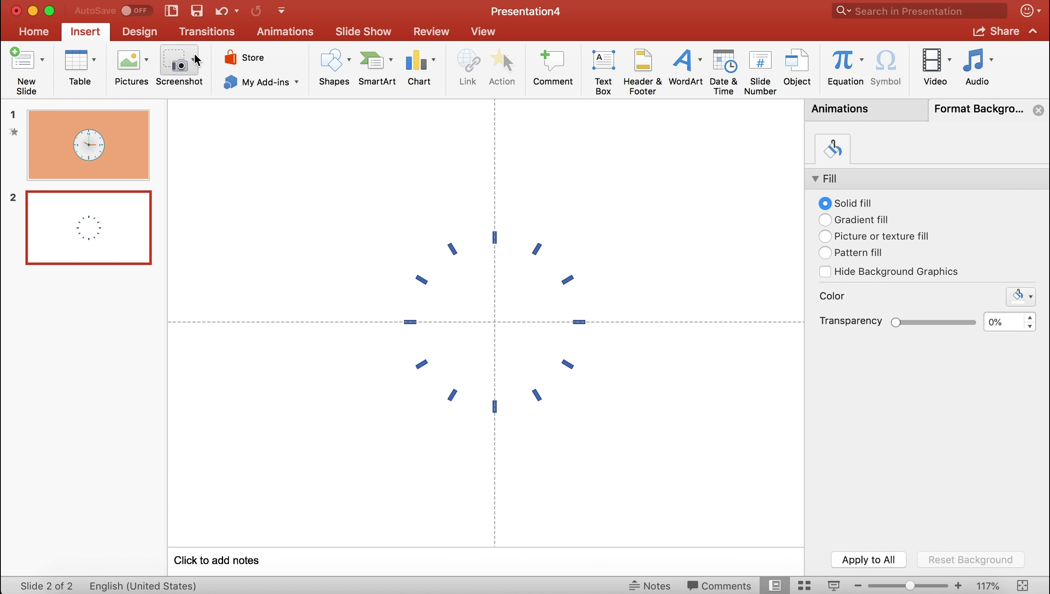
left_click(347, 63)
left_click(354, 84)
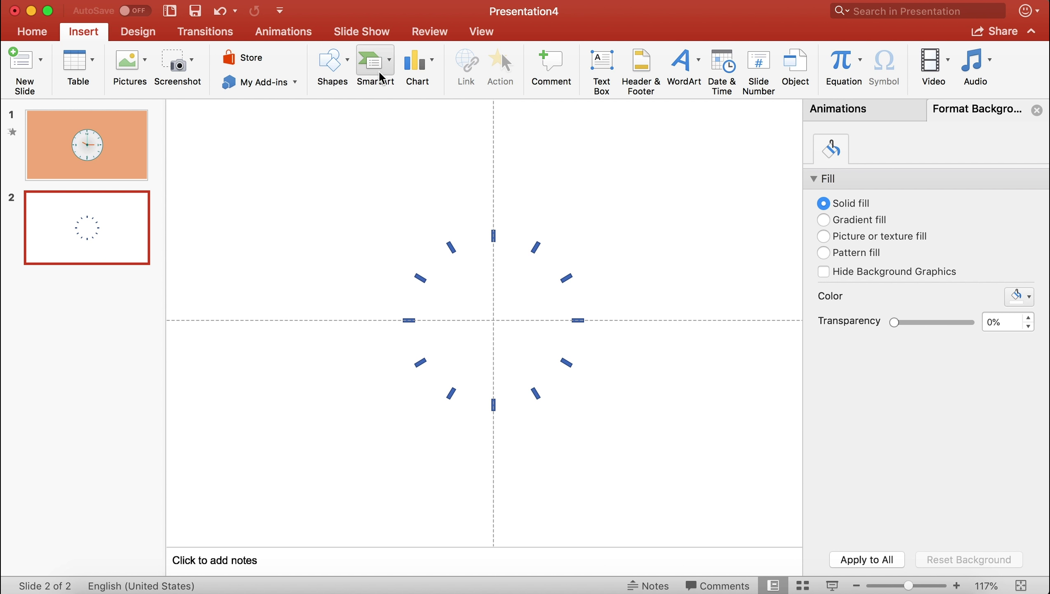
left_click(347, 65)
left_click(435, 120)
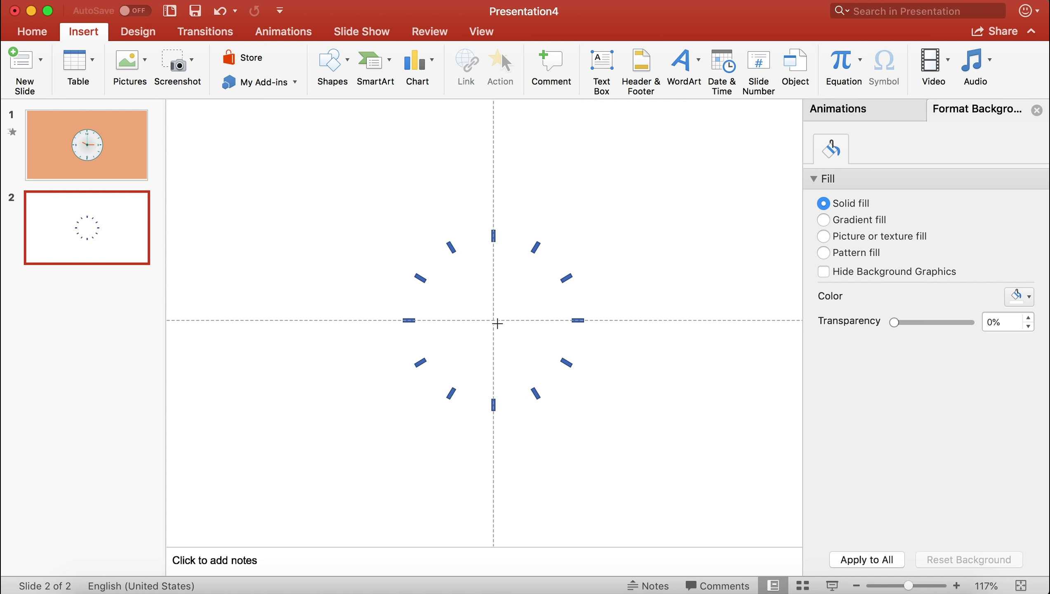
right_click(494, 319)
Draw a circle centred on the guide crossing and give it a dark teal outline
left_click(496, 320)
left_click_drag(492, 320, 402, 224)
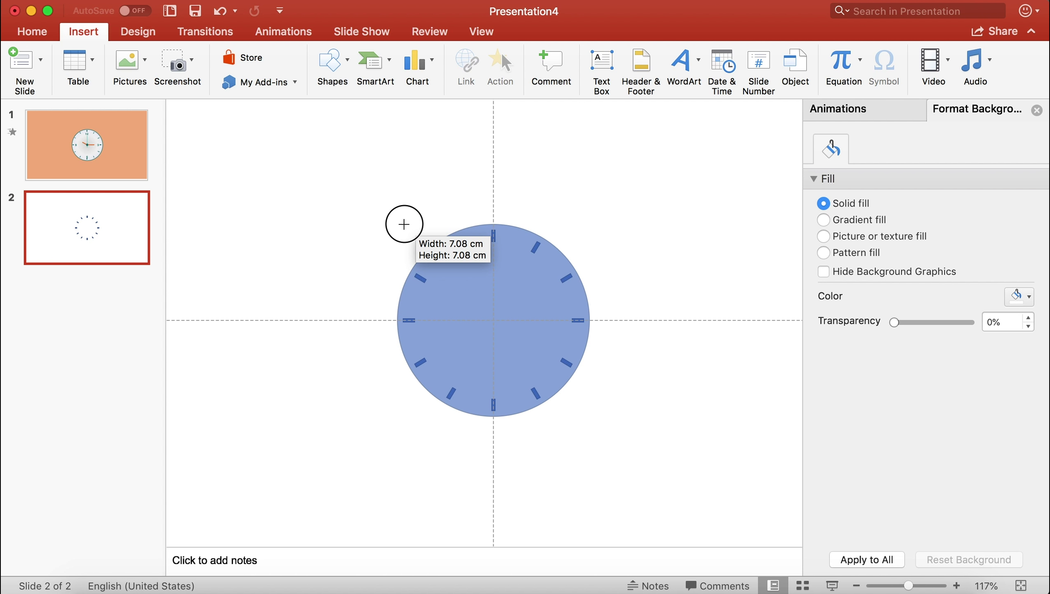
right_click(405, 229)
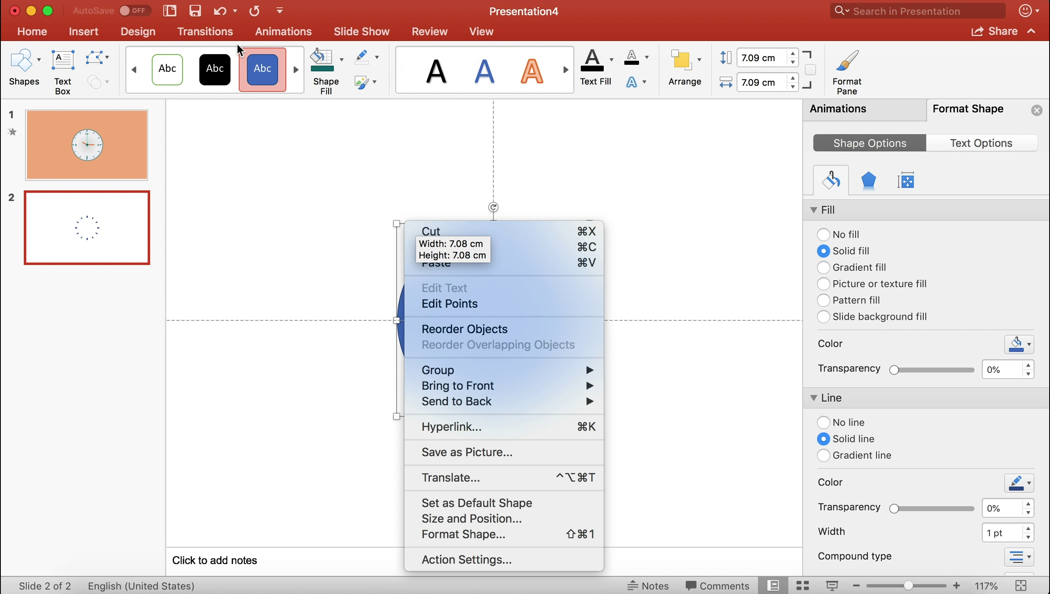
left_click(378, 66)
left_click(377, 58)
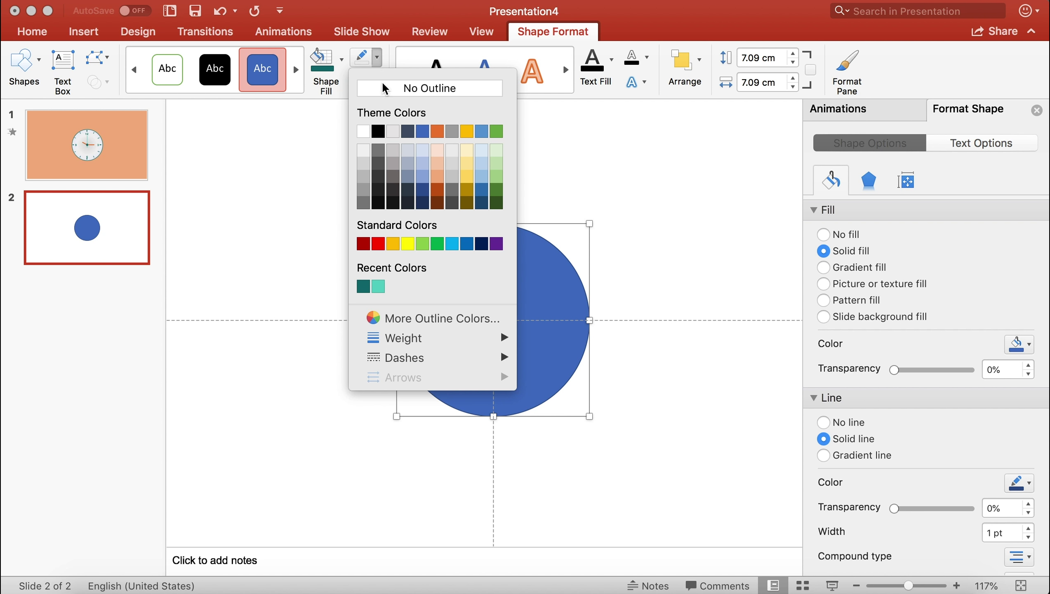
left_click(364, 286)
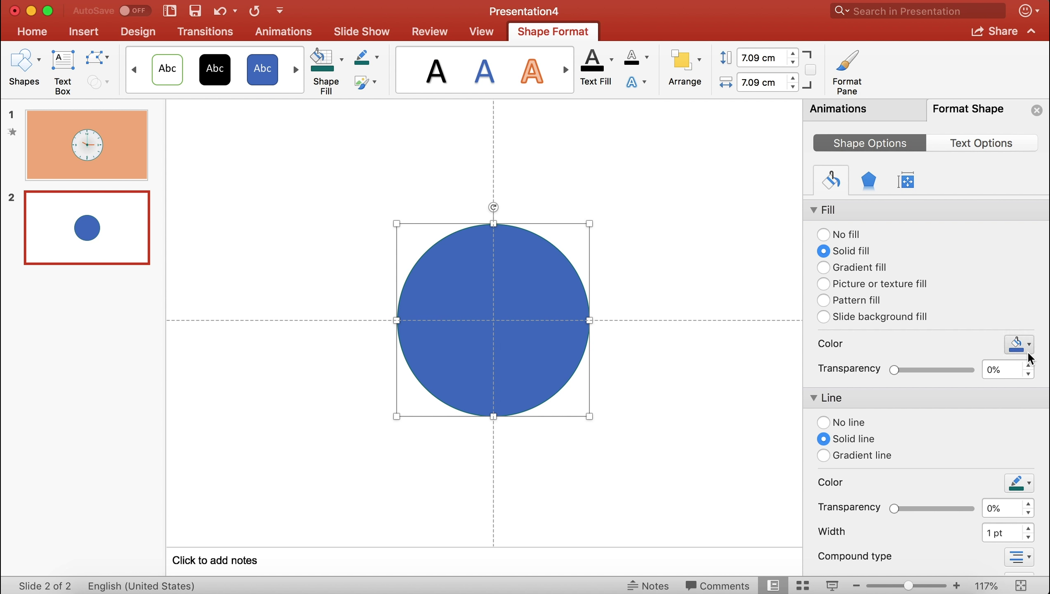
Fill the circle with a preset linear grey gradient and send it to the back
left_click(857, 267)
left_click(1028, 345)
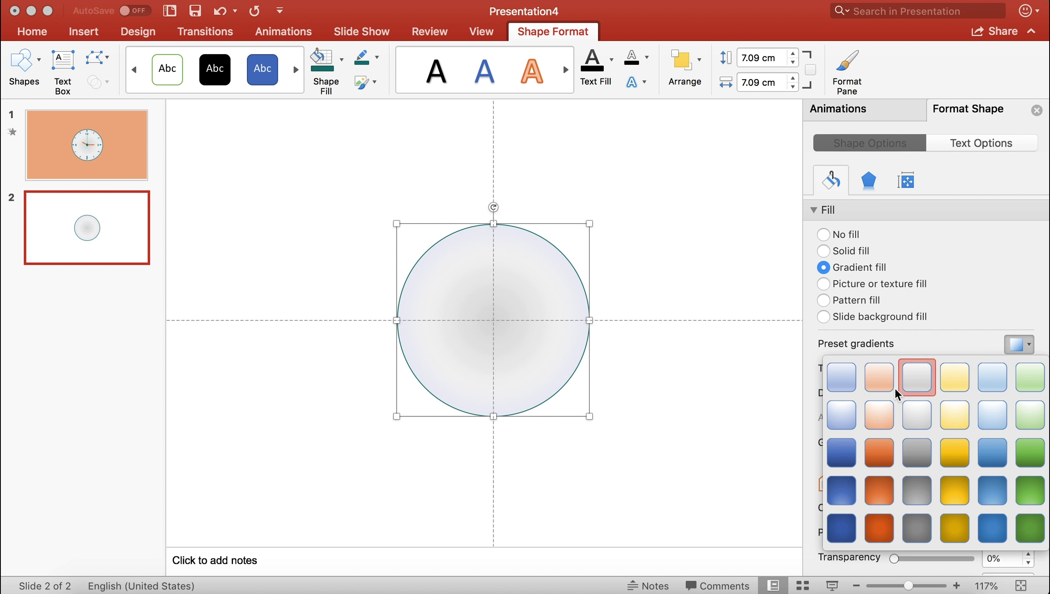
left_click(916, 392)
right_click(563, 354)
mouse_move(615, 419)
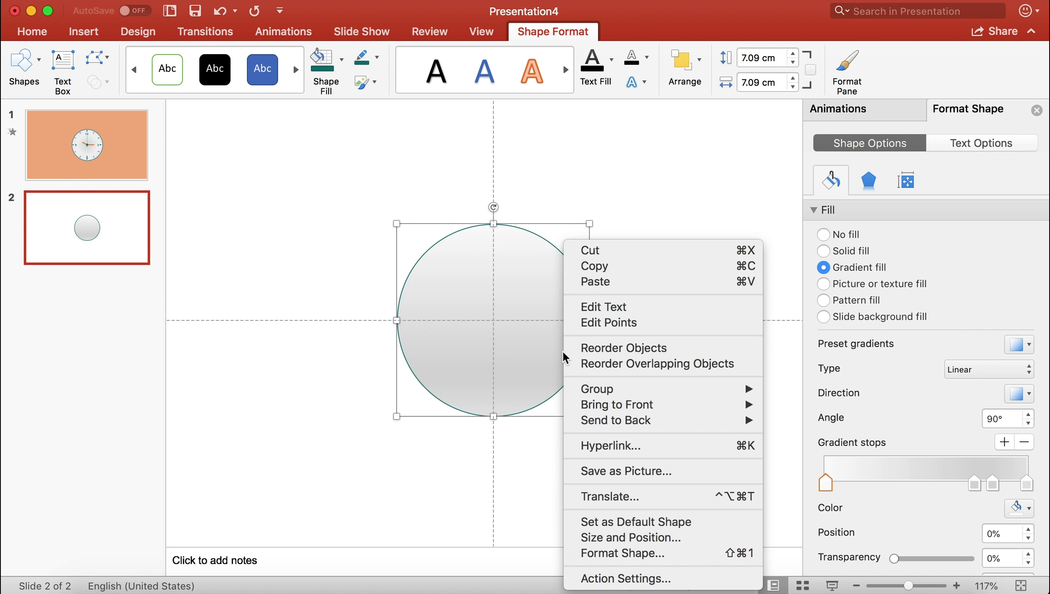
left_click(825, 424)
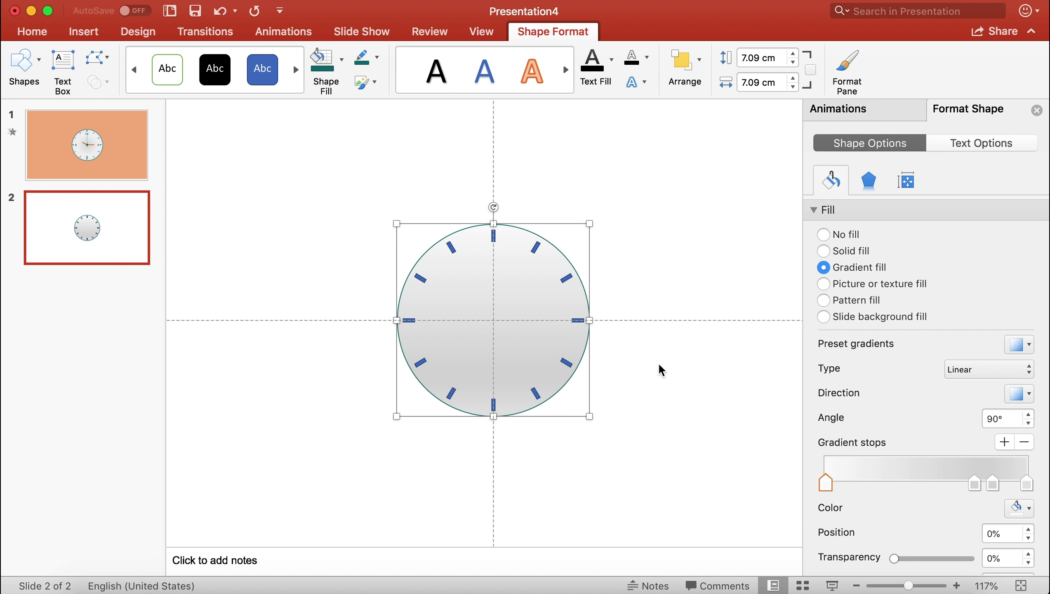
Set the circle outline to 2¼ pt and resize the circle to 7.2 cm
left_click(376, 57)
mouse_move(392, 338)
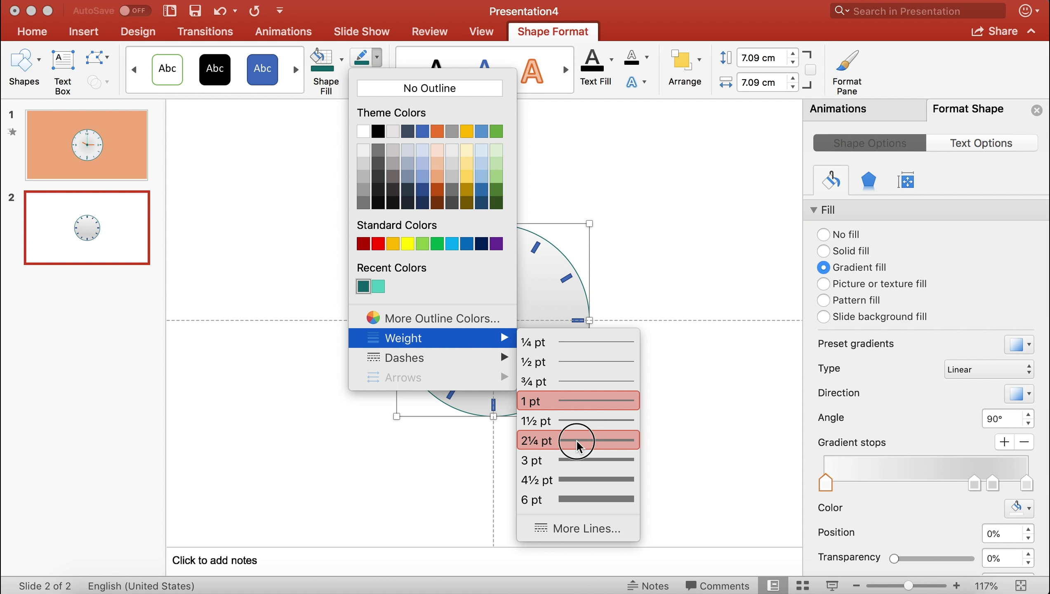
left_click(576, 440)
left_click_drag(589, 224, 595, 217)
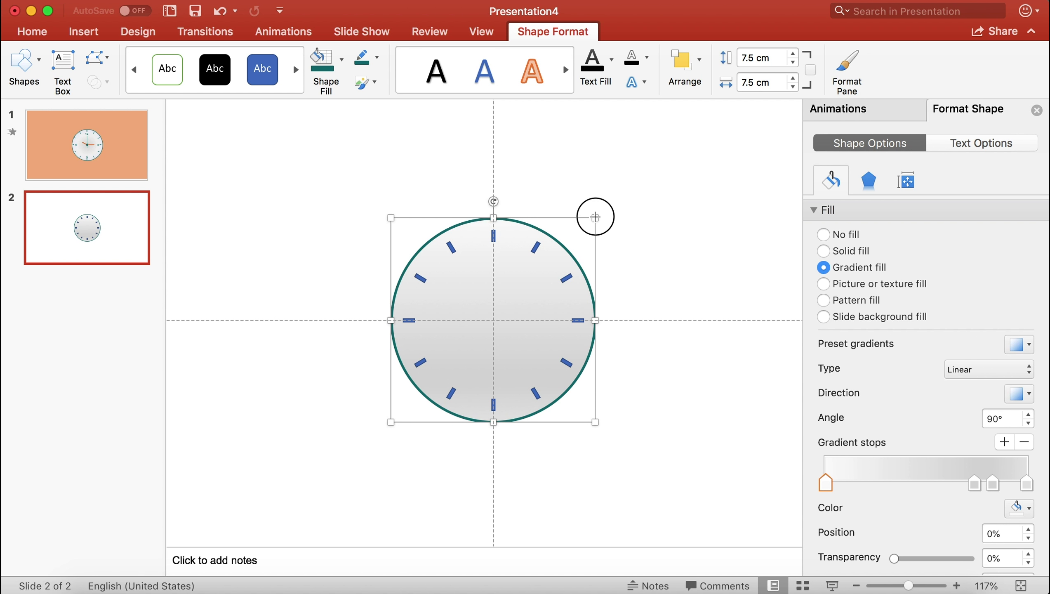
left_click_drag(595, 216, 591, 221)
left_click(633, 232)
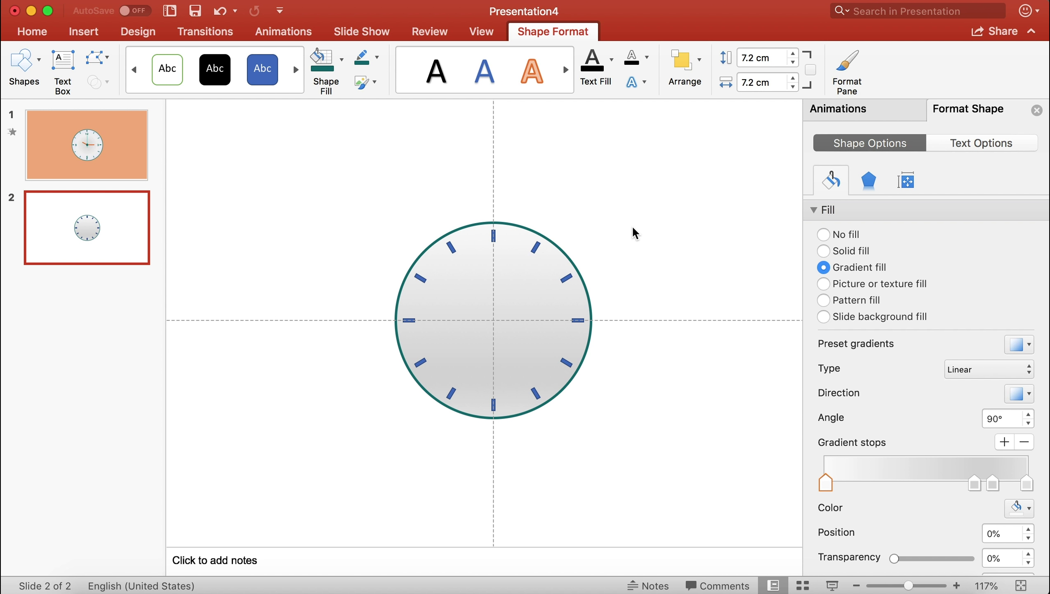
left_click(84, 32)
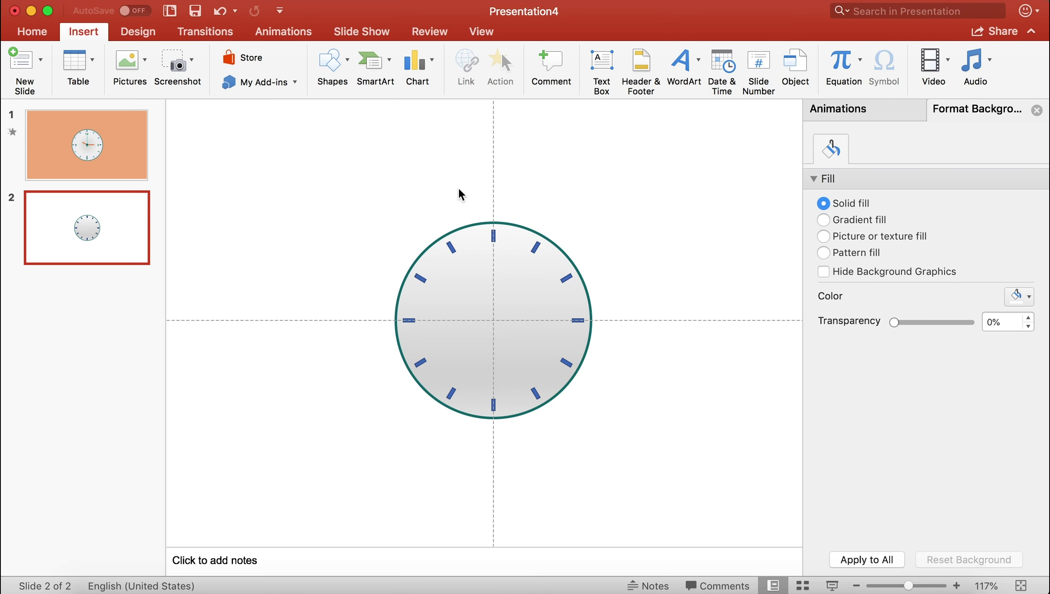
Add a text box reading 12 in bold Helvetica above the clock
left_click(601, 62)
mouse_move(510, 183)
left_mouse_down()
mouse_move(541, 210)
mouse_move(554, 199)
left_mouse_up()
type("12")
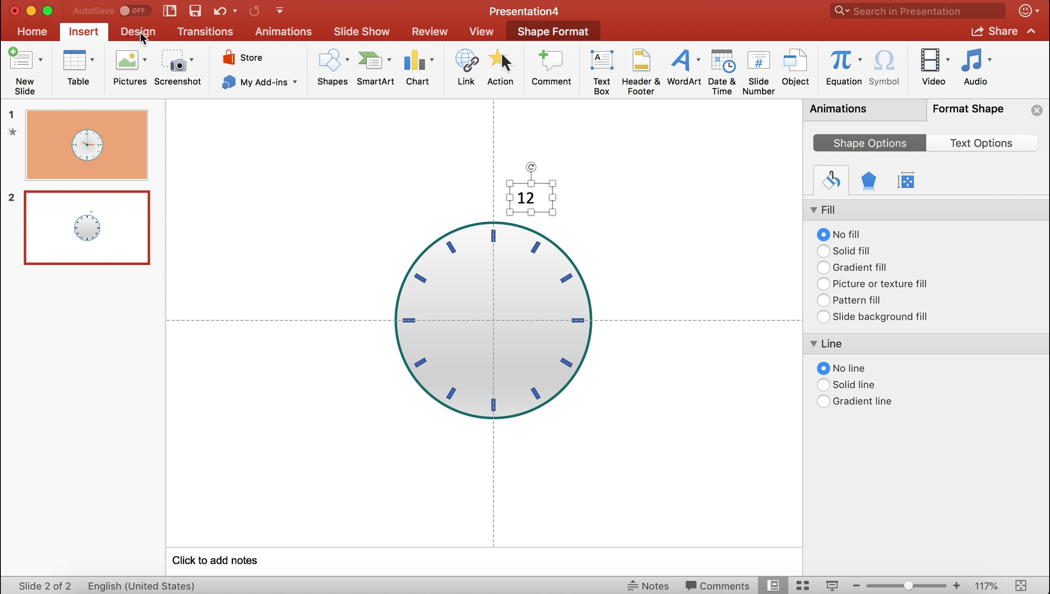
left_click(42, 34)
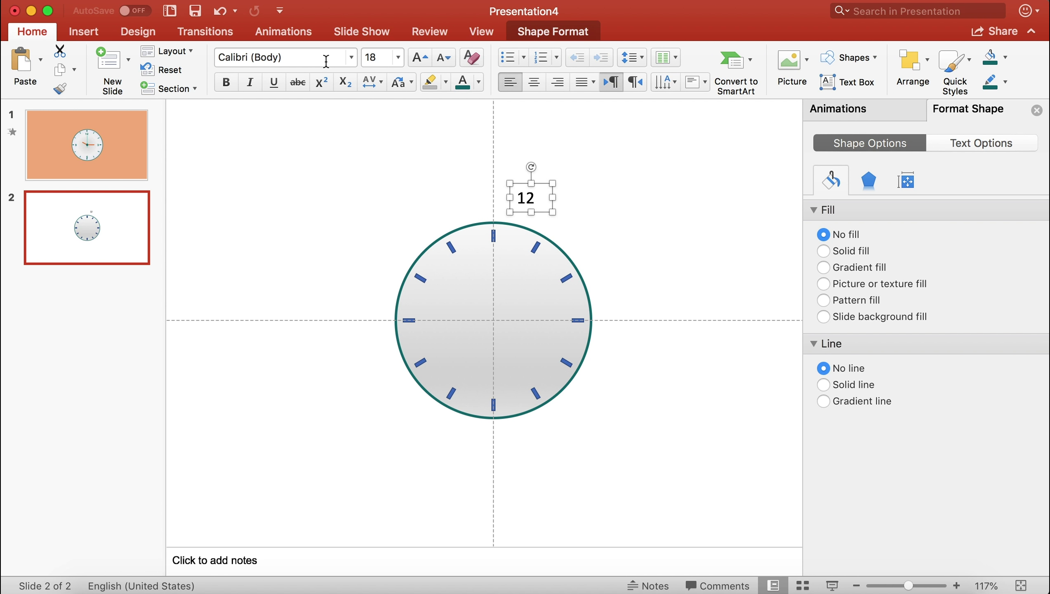
left_click(325, 62)
type("Helvetica")
key("Return")
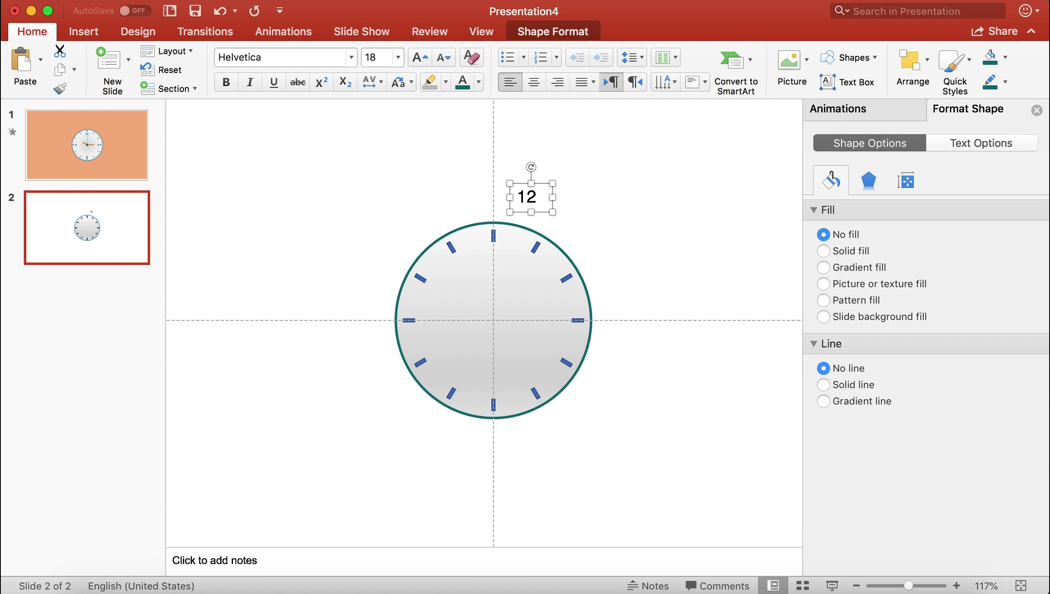
left_click(226, 82)
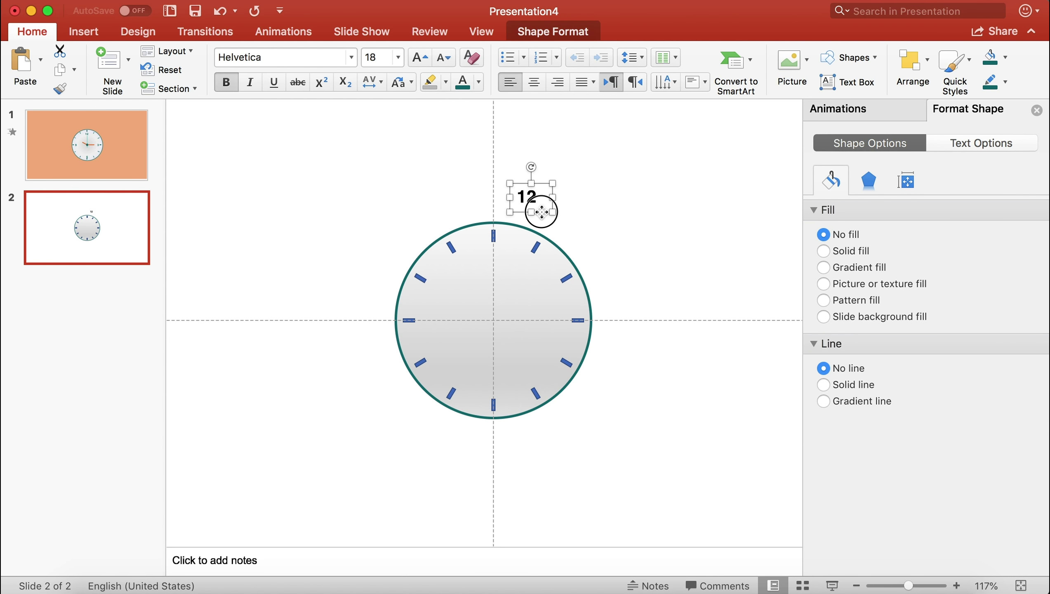
Move the 12 under its tick and copy it to the 6, 3 and 9 positions
left_click_drag(541, 212, 509, 269)
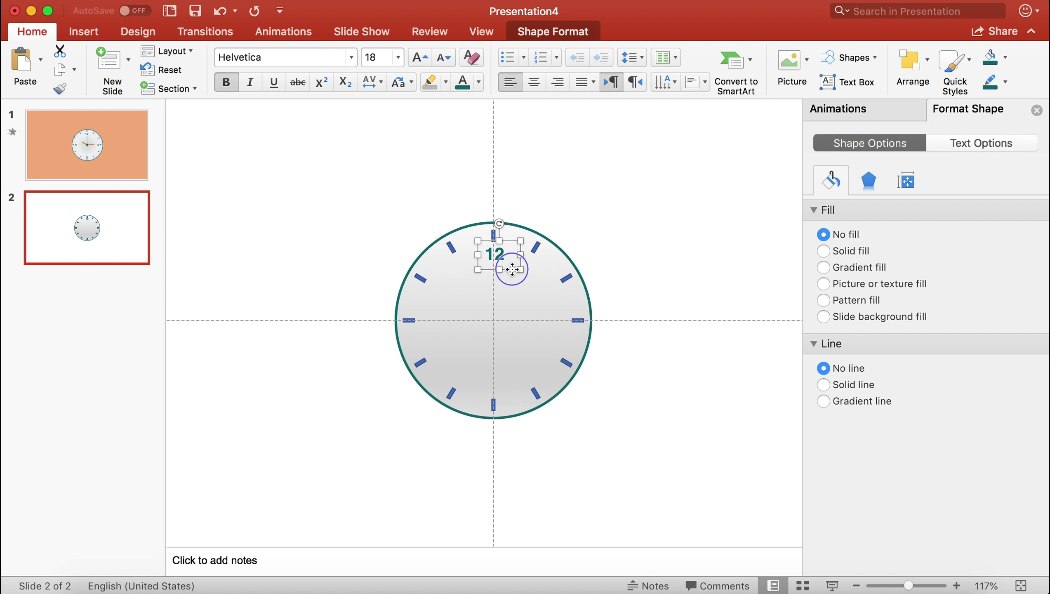
left_click_drag(512, 269, 499, 408)
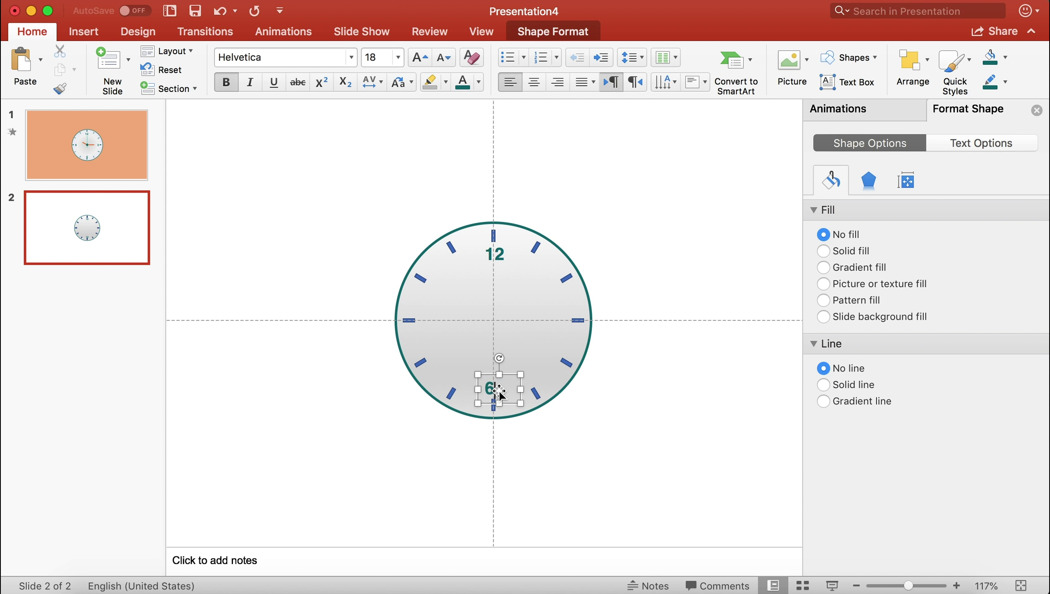
left_click(527, 385)
mouse_move(499, 382)
left_mouse_down()
mouse_move(513, 373)
mouse_move(507, 391)
mouse_move(569, 320)
left_mouse_up()
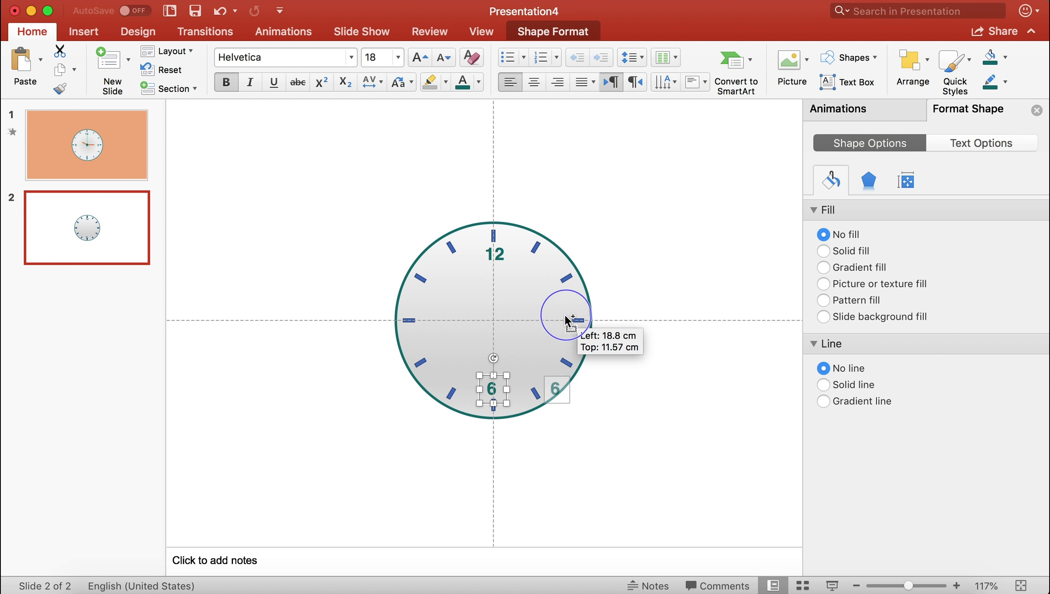
double_click(560, 320)
type("3")
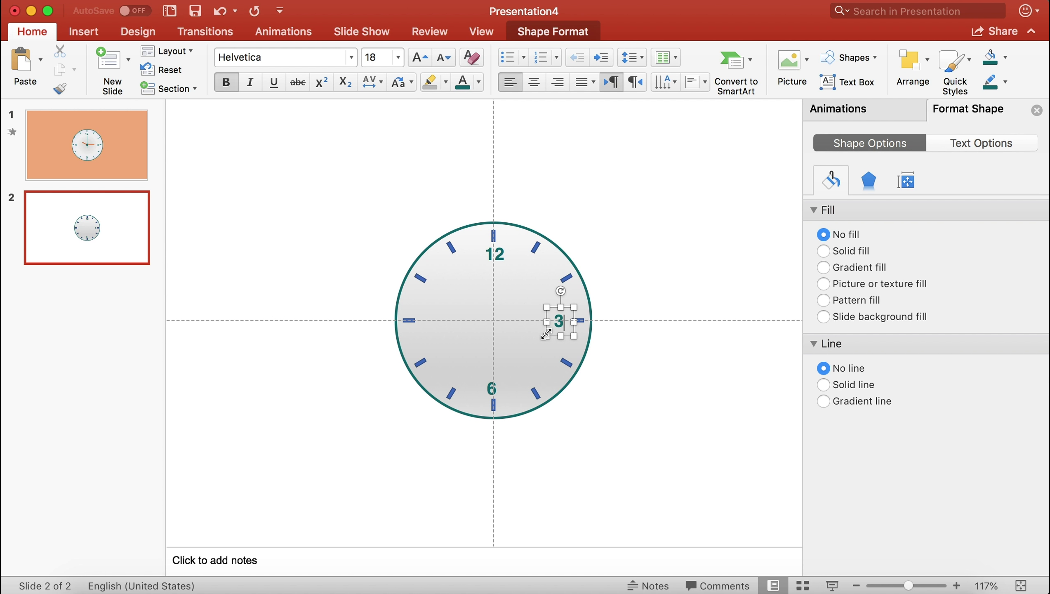
left_click_drag(566, 326, 432, 327)
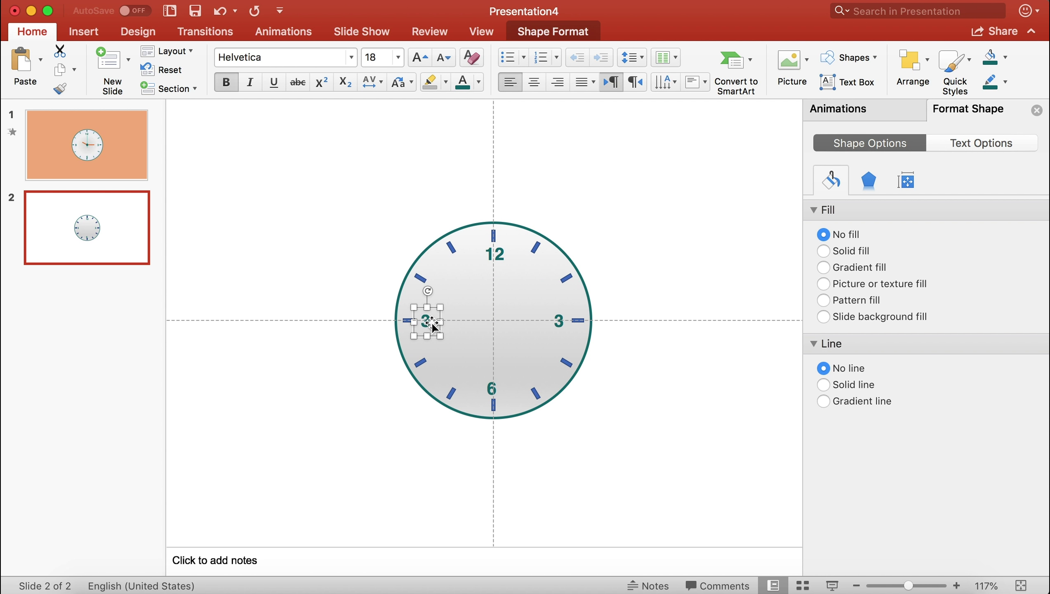
double_click(423, 320)
Finish the 9 label and make the 1 o'clock tick's line dark teal
type("9")
left_click(572, 285)
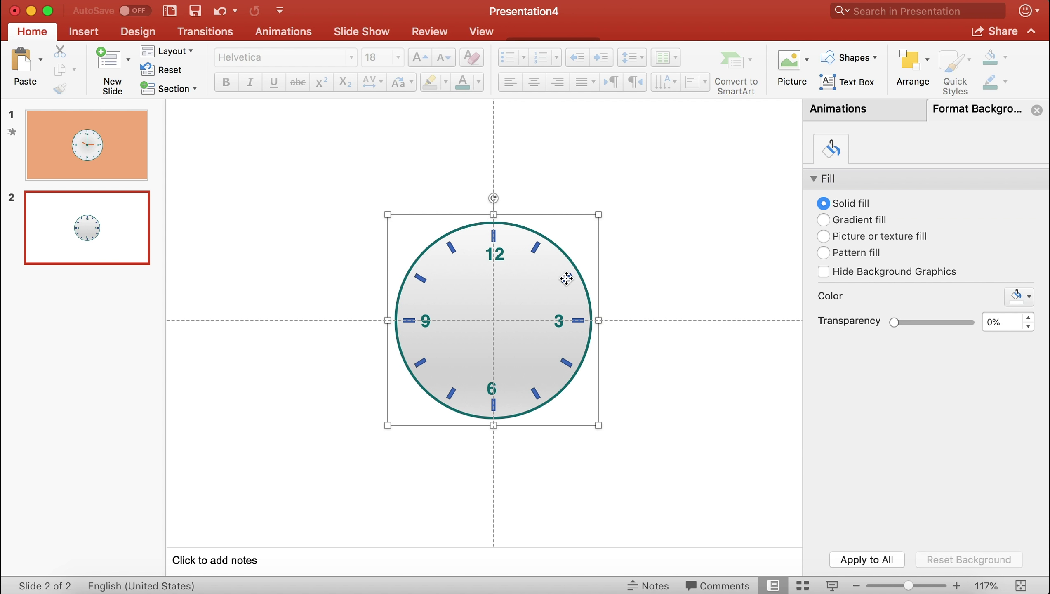
left_click(565, 278)
left_click_drag(539, 252, 541, 250)
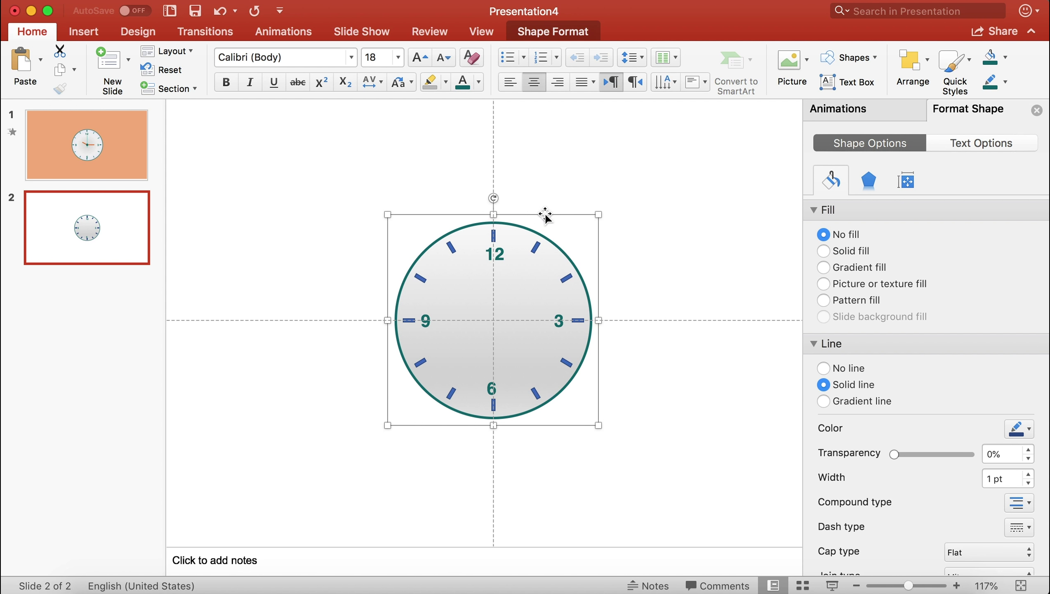
left_click(1031, 430)
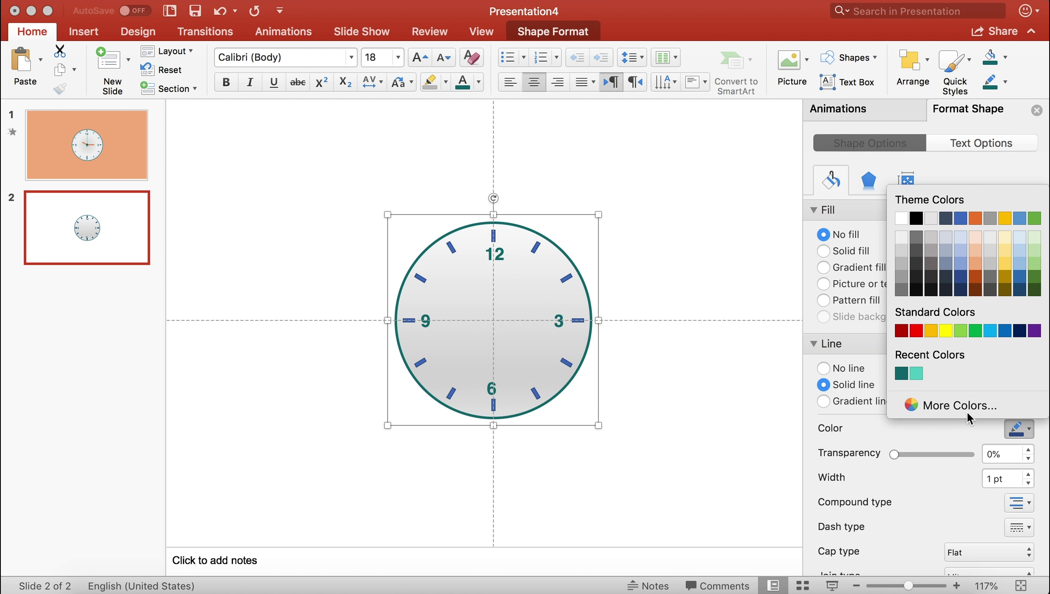
left_click(901, 377)
Make the line colour of the other selected tick marks dark teal as well
left_click(533, 248)
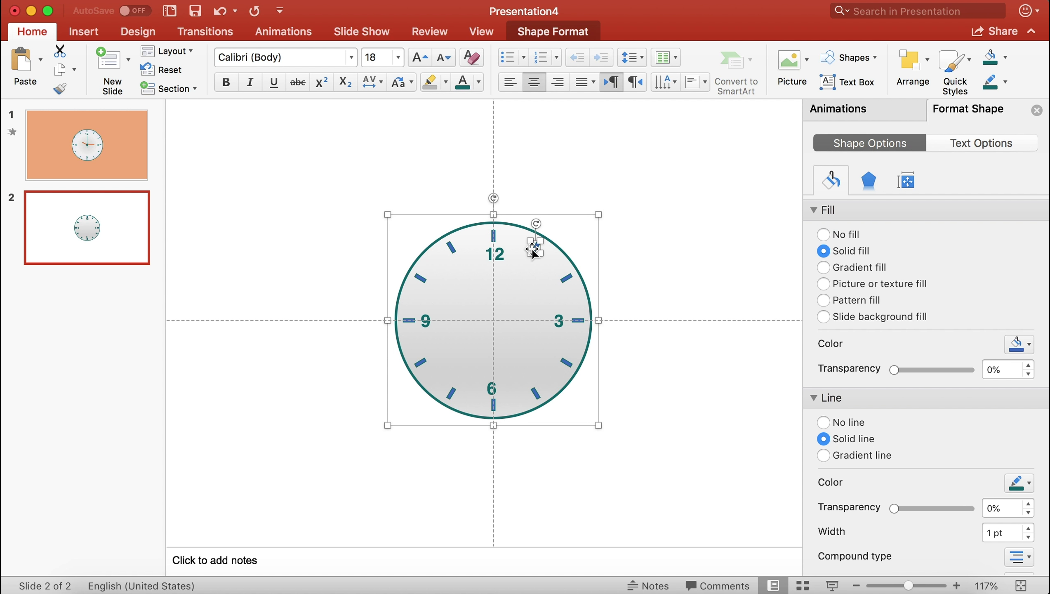
left_click(472, 242, "shift")
left_click(1019, 431)
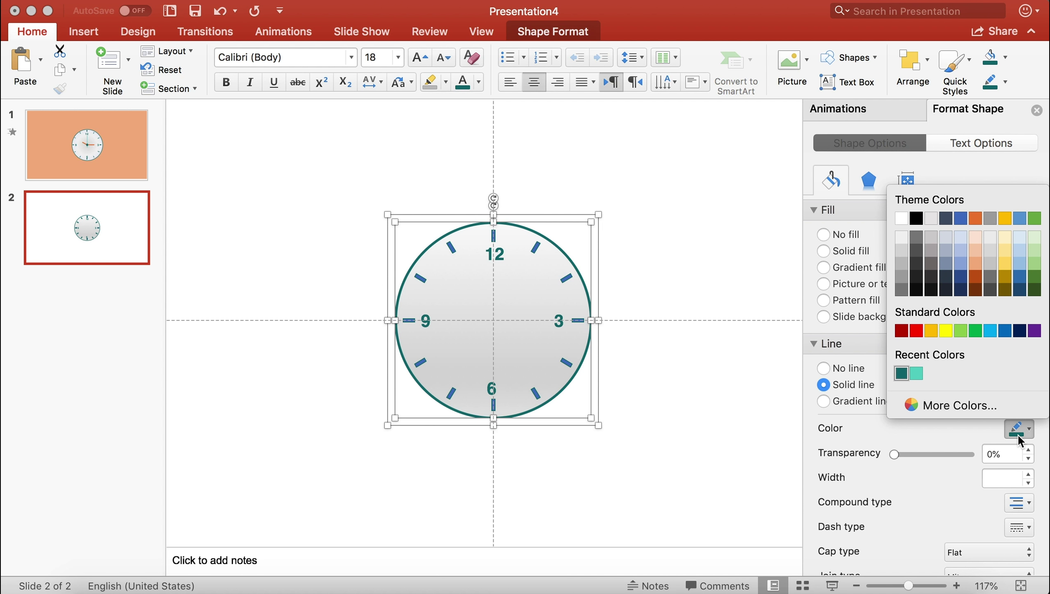
left_click(901, 376)
left_click(649, 282)
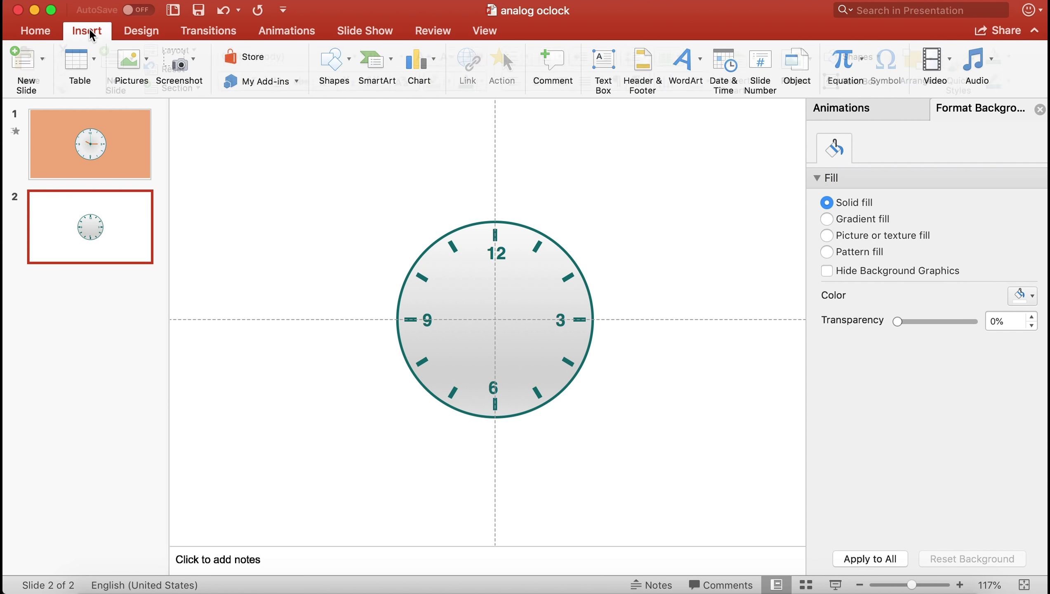
left_click(89, 29)
left_click(90, 34)
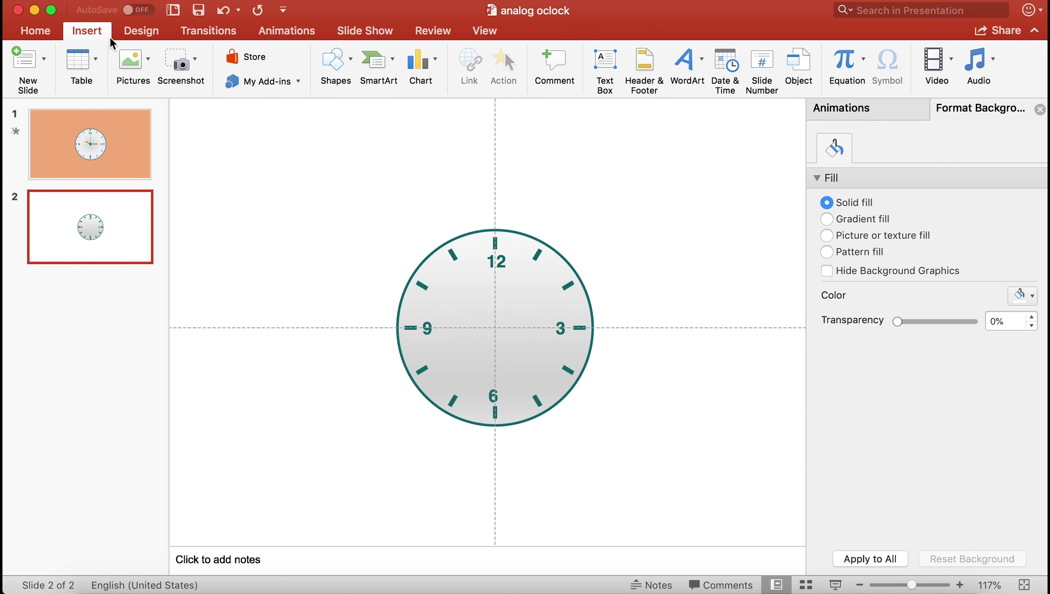
Draw a thin vertical rectangle rising from the clock centre
left_click(354, 60)
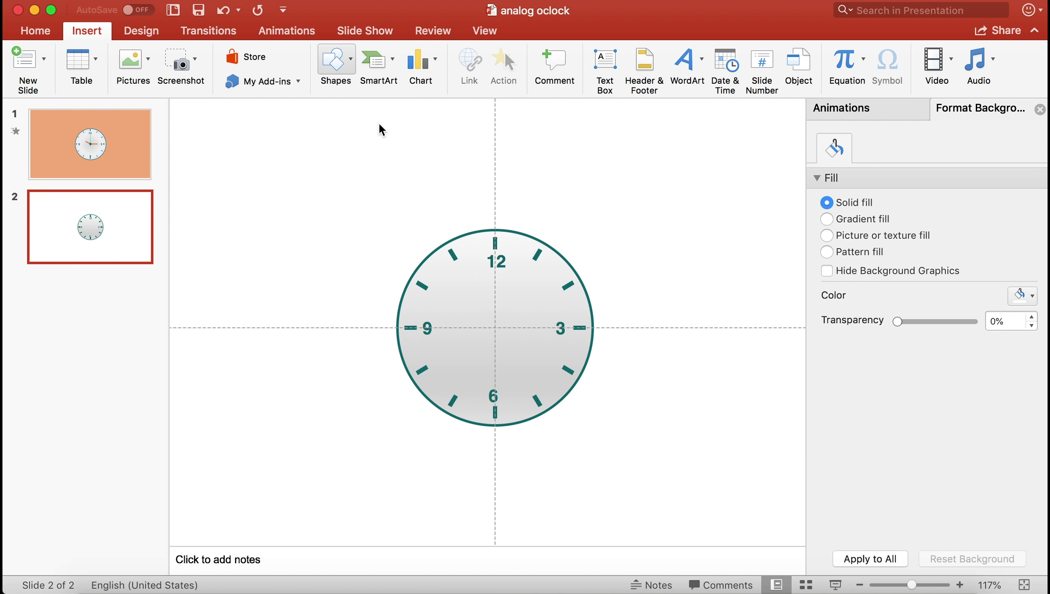
left_click(417, 118)
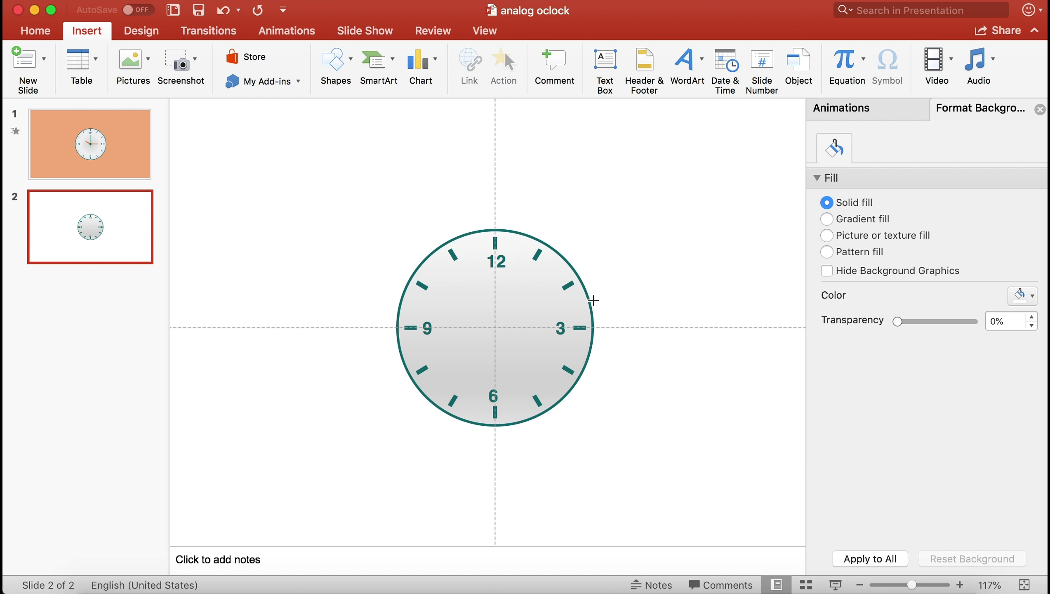
left_click_drag(494, 286, 494, 353)
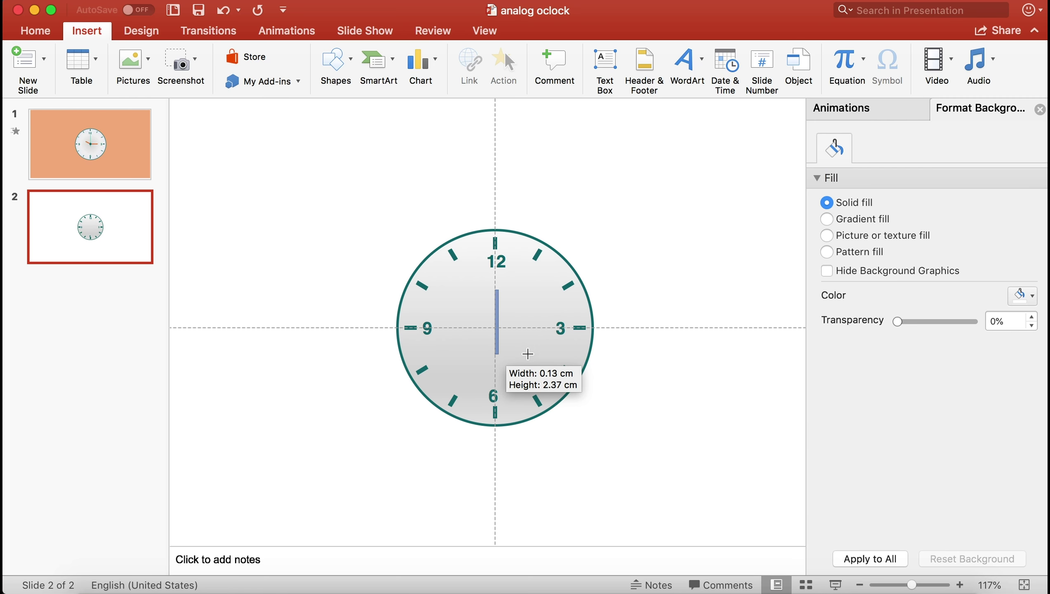
left_click_drag(496, 356, 495, 353)
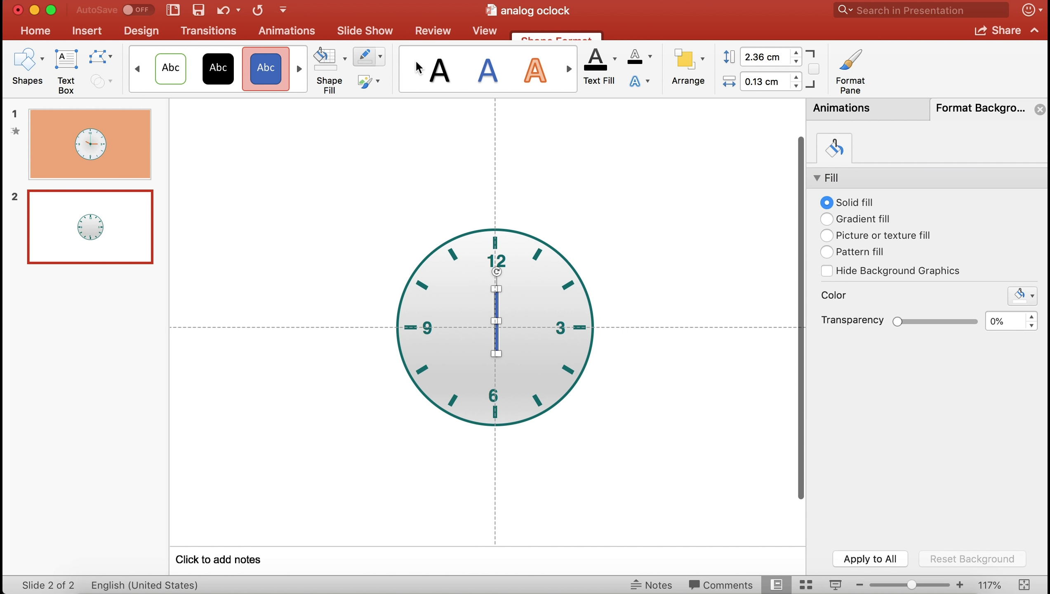
Give the bar a gold fill and no outline
left_click(340, 62)
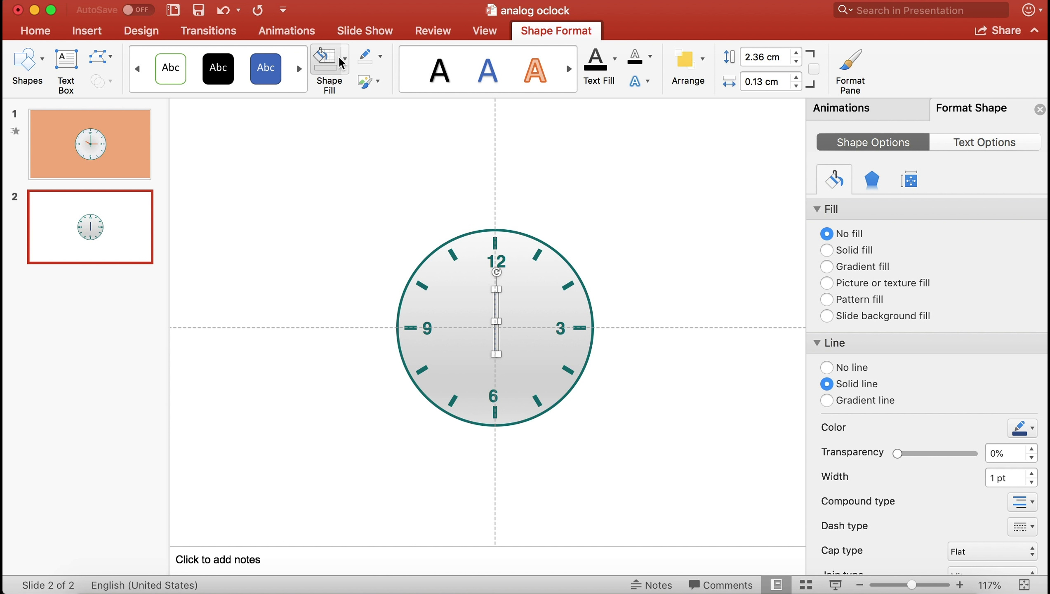
left_click(345, 59)
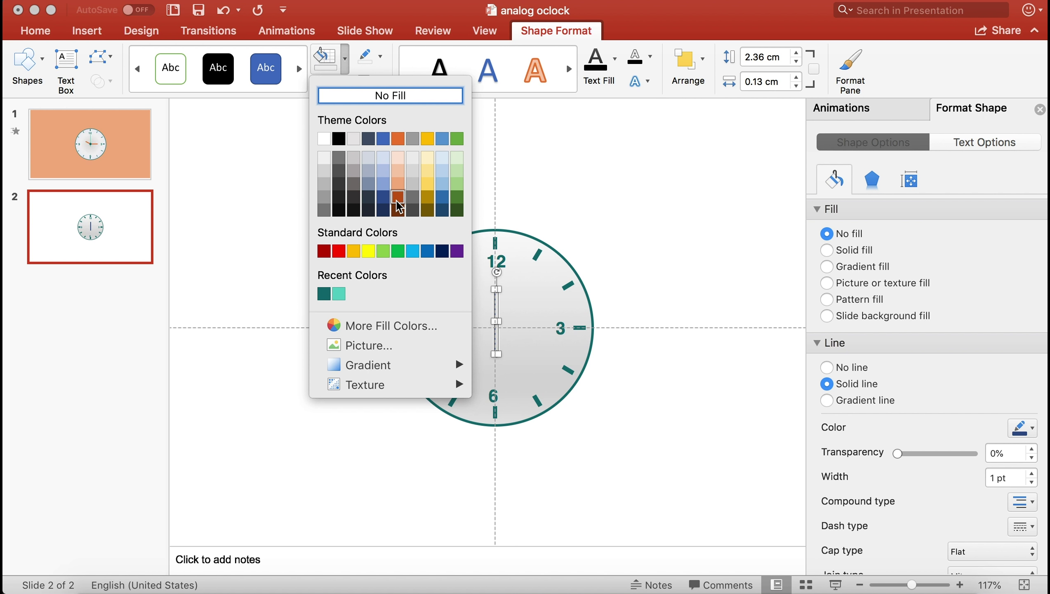
left_click(398, 138)
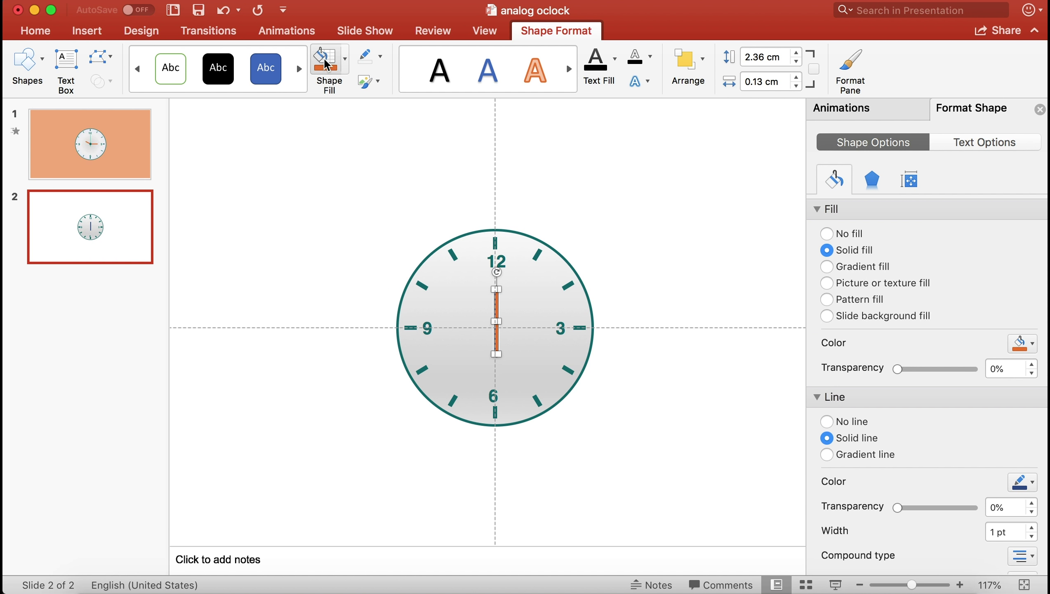
left_click(344, 58)
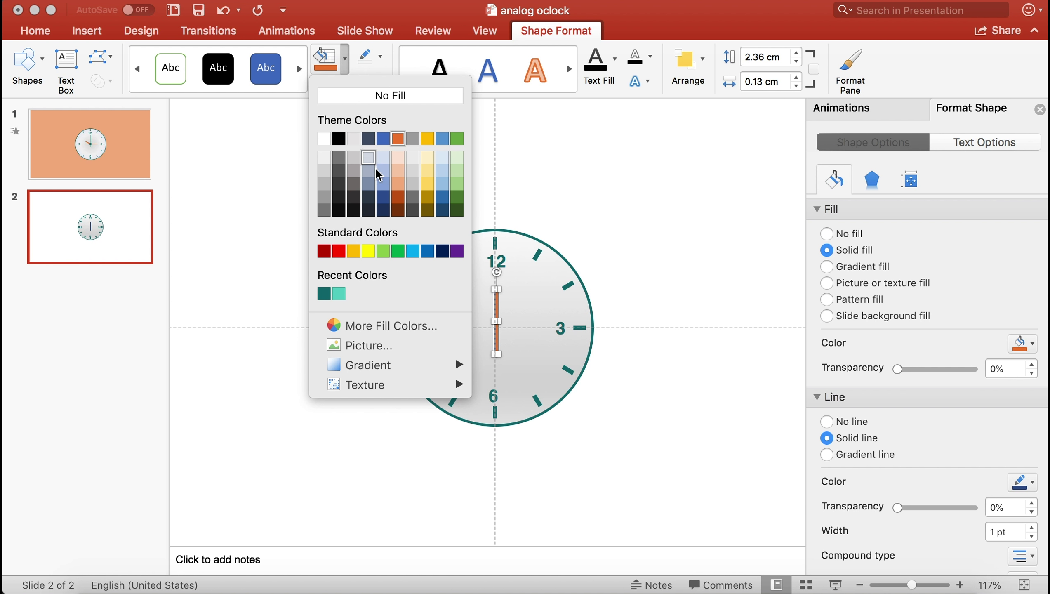
left_click(351, 252)
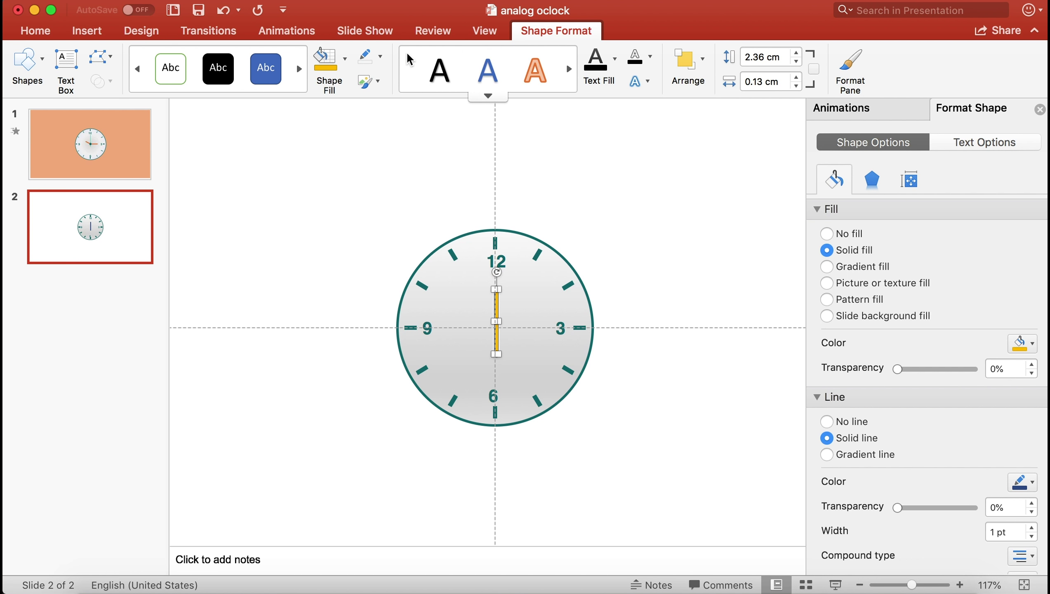
left_click(381, 57)
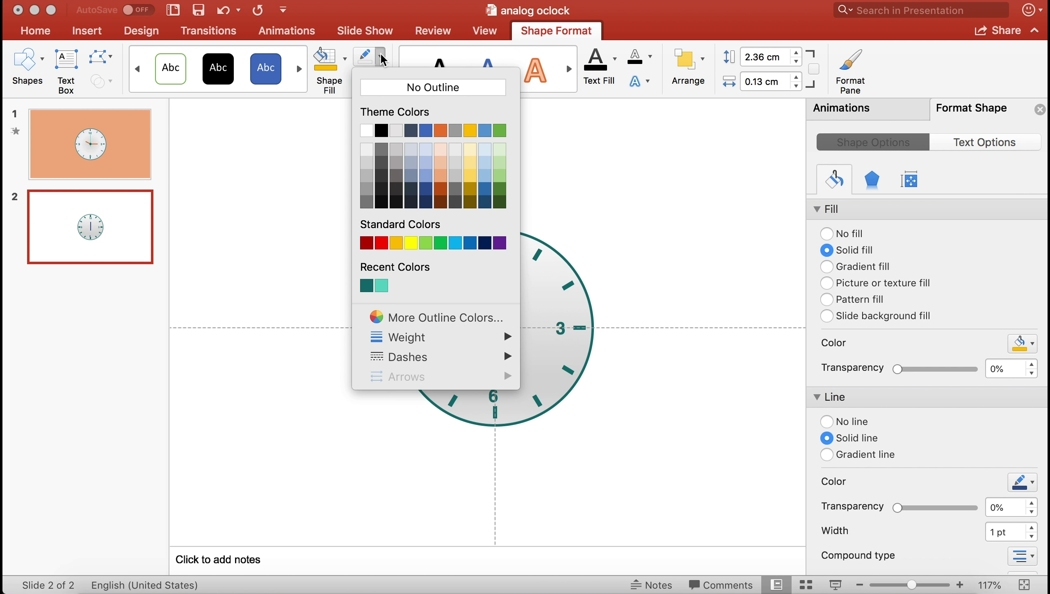
left_click(432, 88)
Move the gold hand so it starts at the clock centre, undoing a slight tilt
left_click_drag(496, 310, 496, 292)
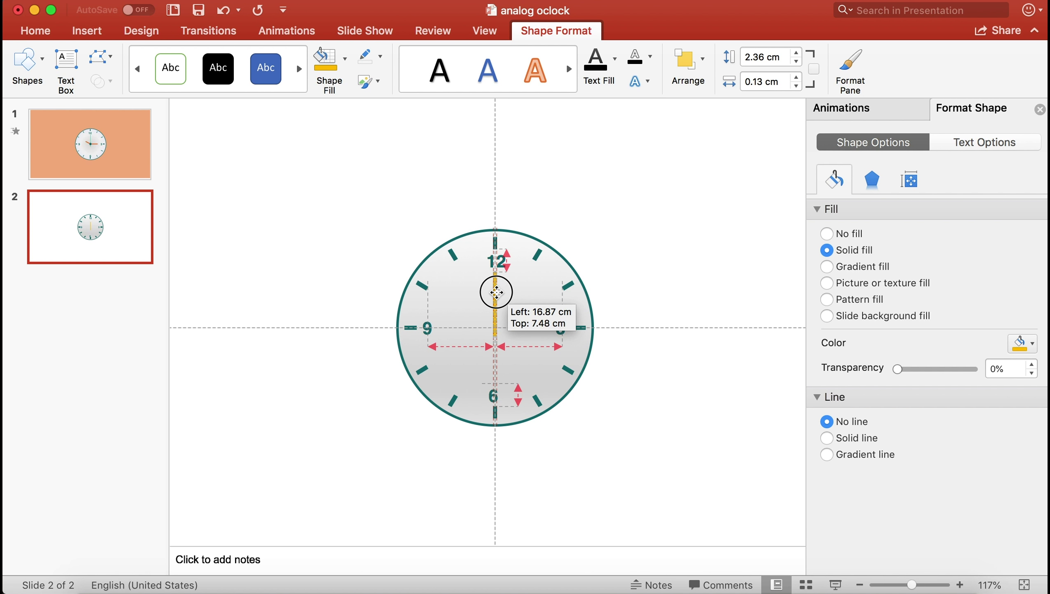
left_click_drag(496, 292, 496, 298)
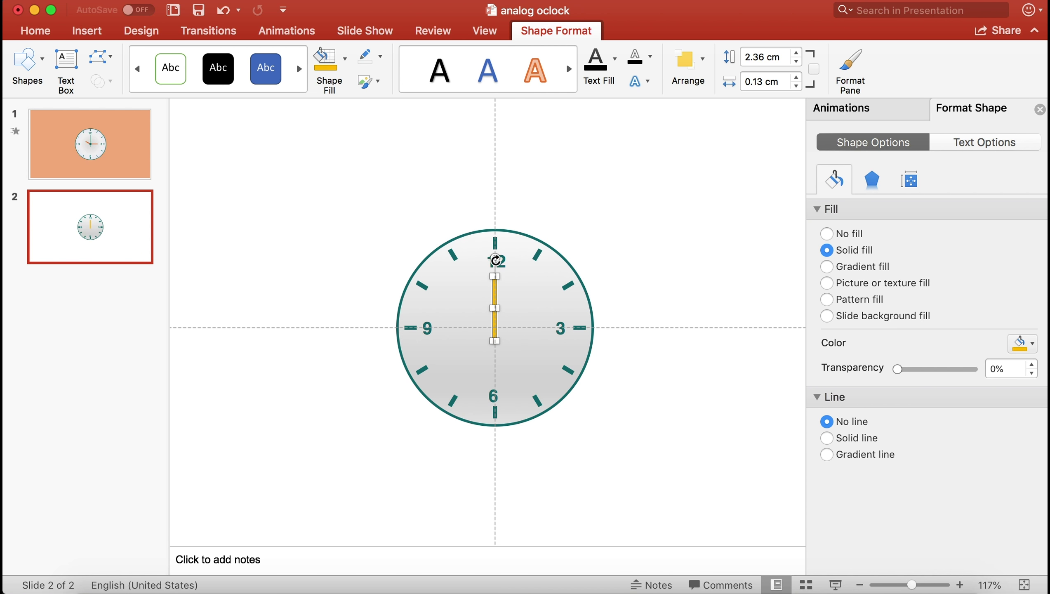
left_click_drag(495, 260, 493, 260)
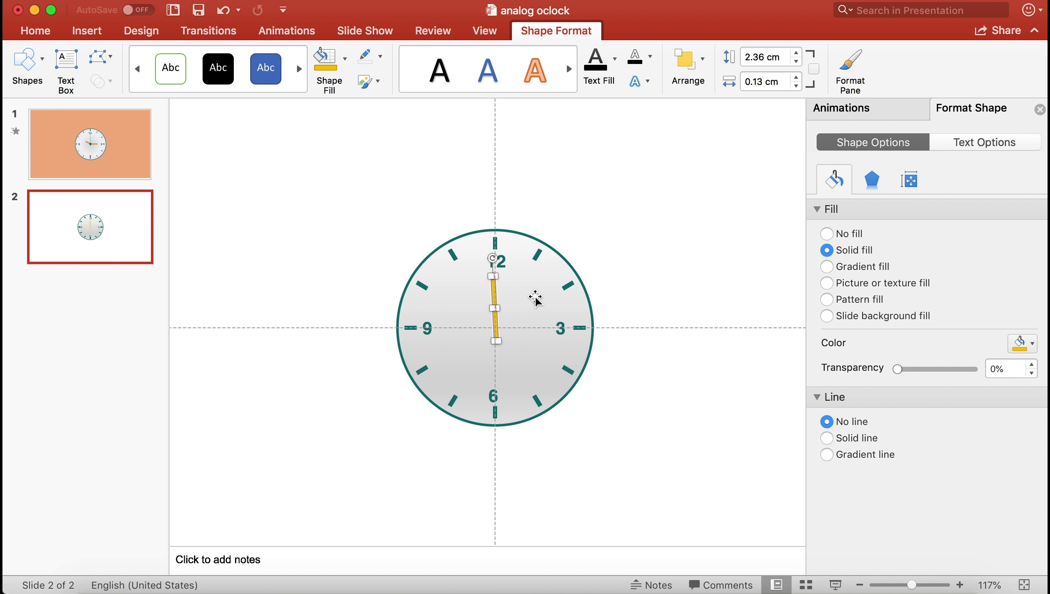
key("super+z")
left_click(609, 258)
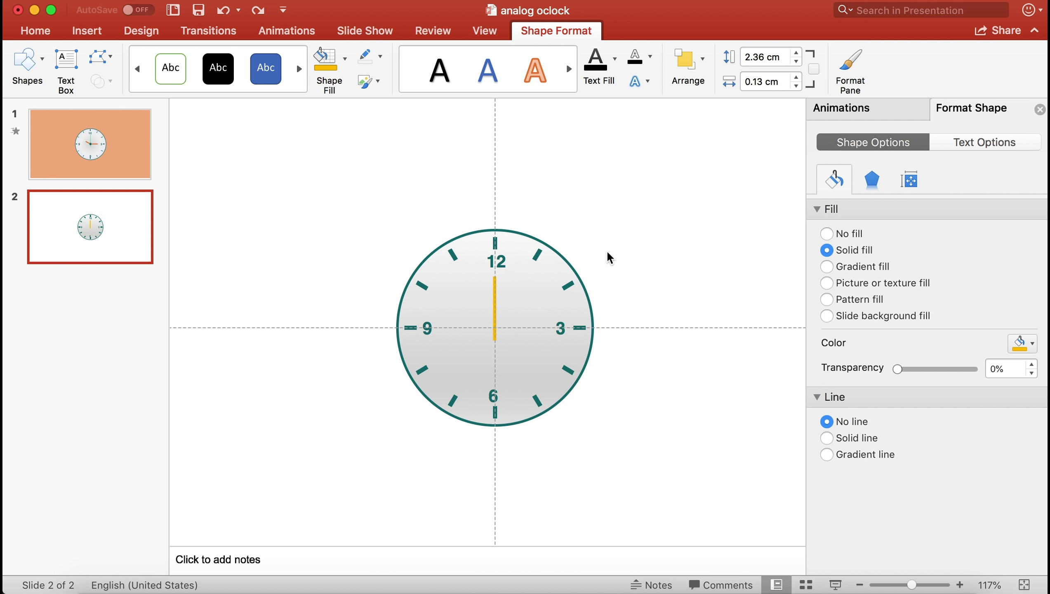
key("Escape")
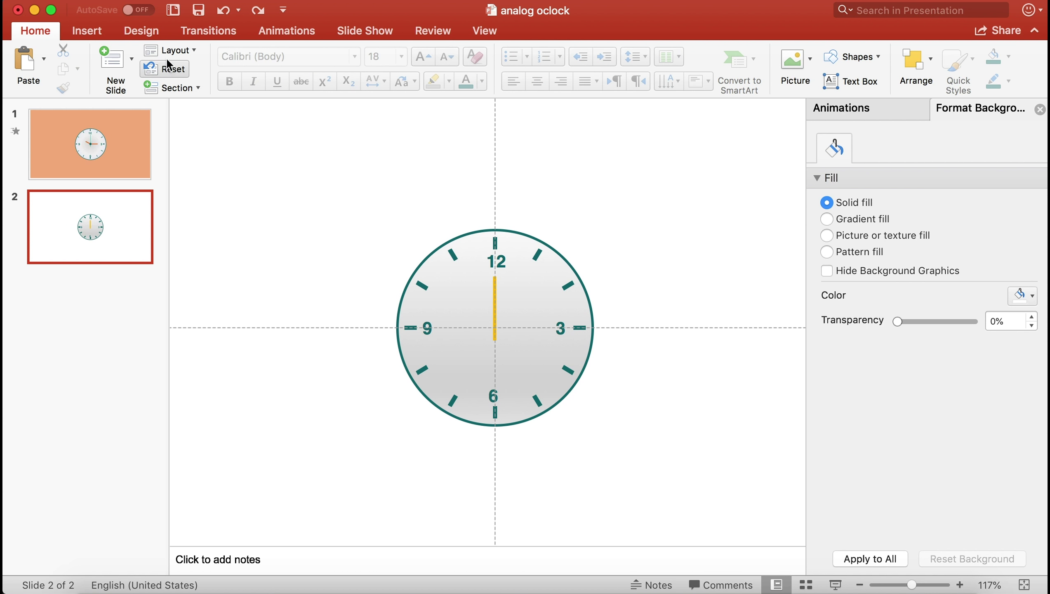
Draw a 3.9 cm circle centred on the clock
left_click(87, 30)
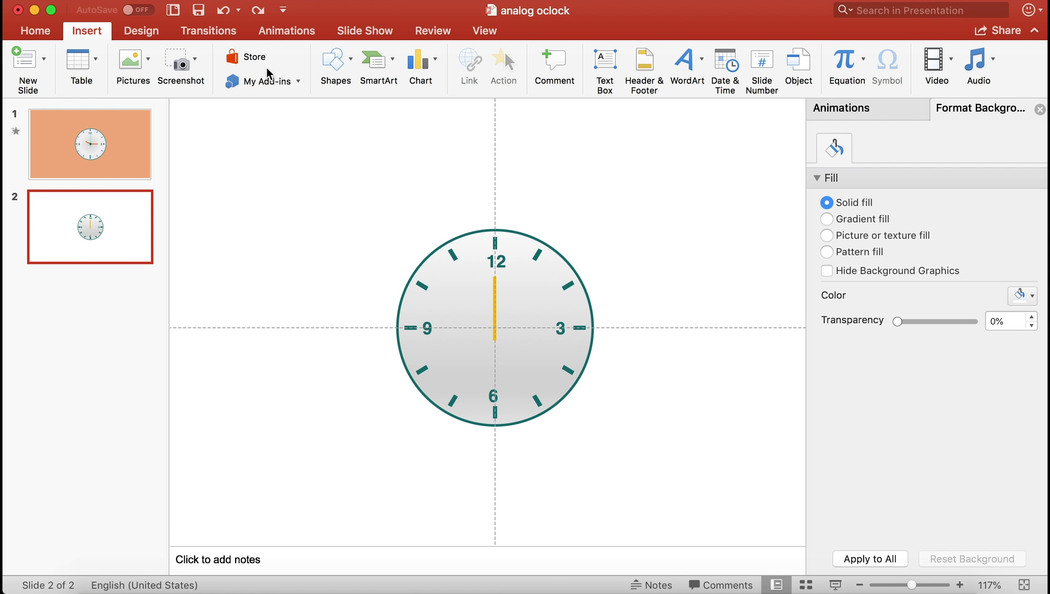
left_click(341, 66)
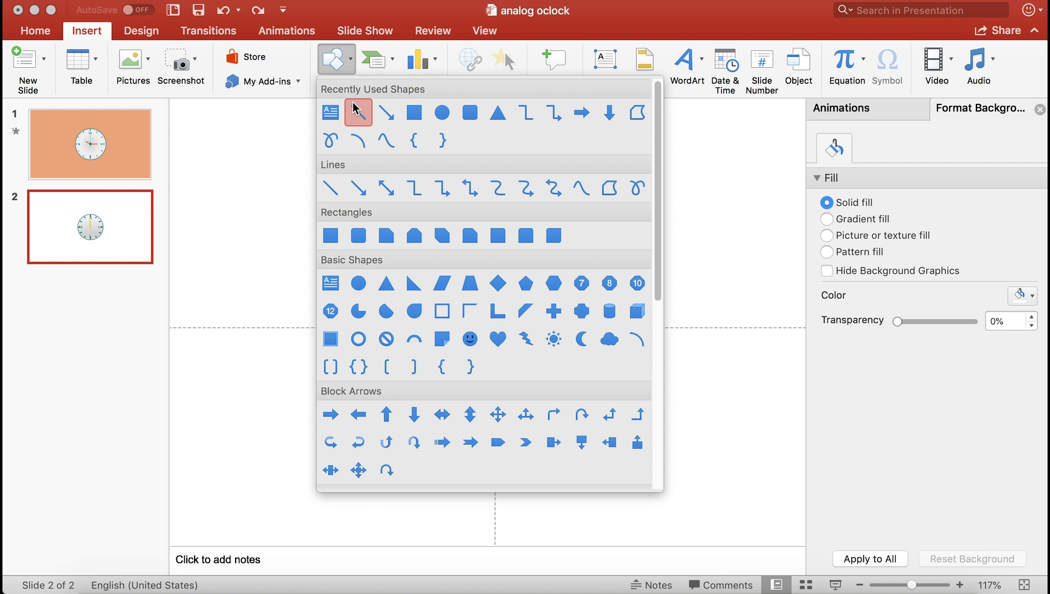
left_click(428, 117)
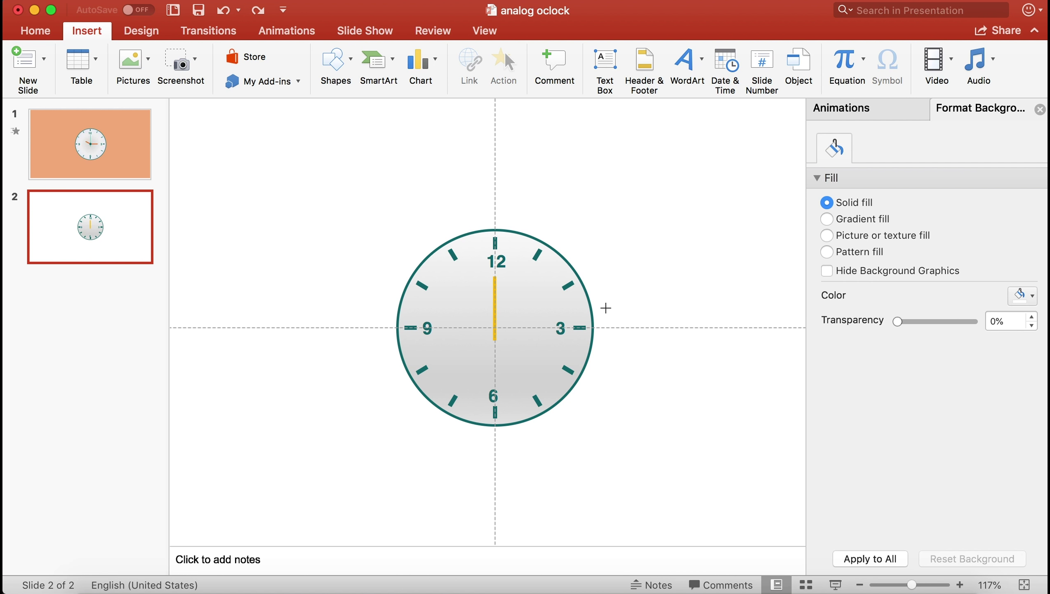
left_click_drag(496, 328, 453, 276)
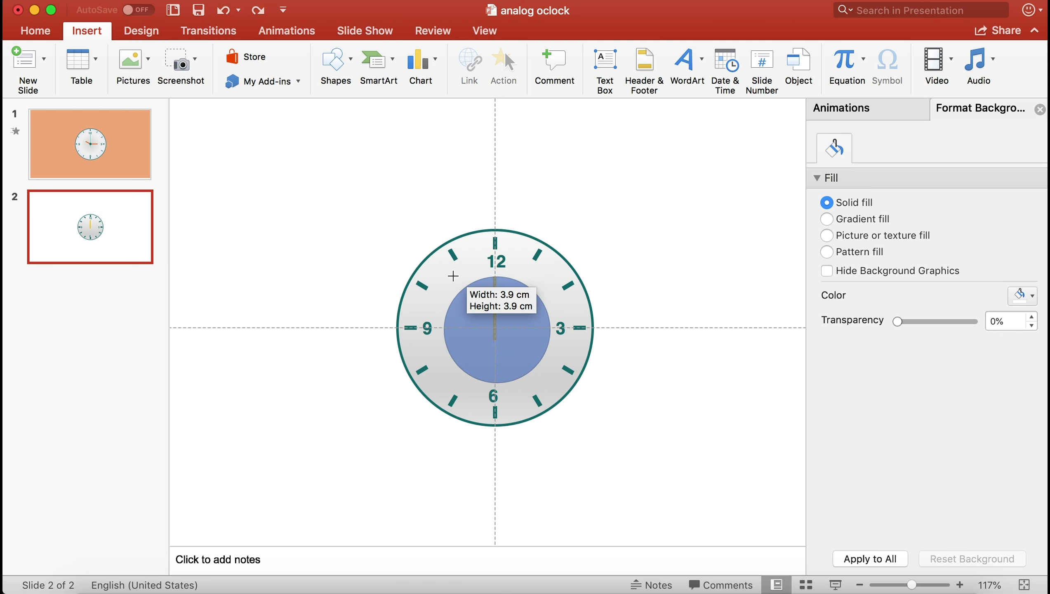
Remove the circle's fill and outline so it is invisible
right_click(555, 294)
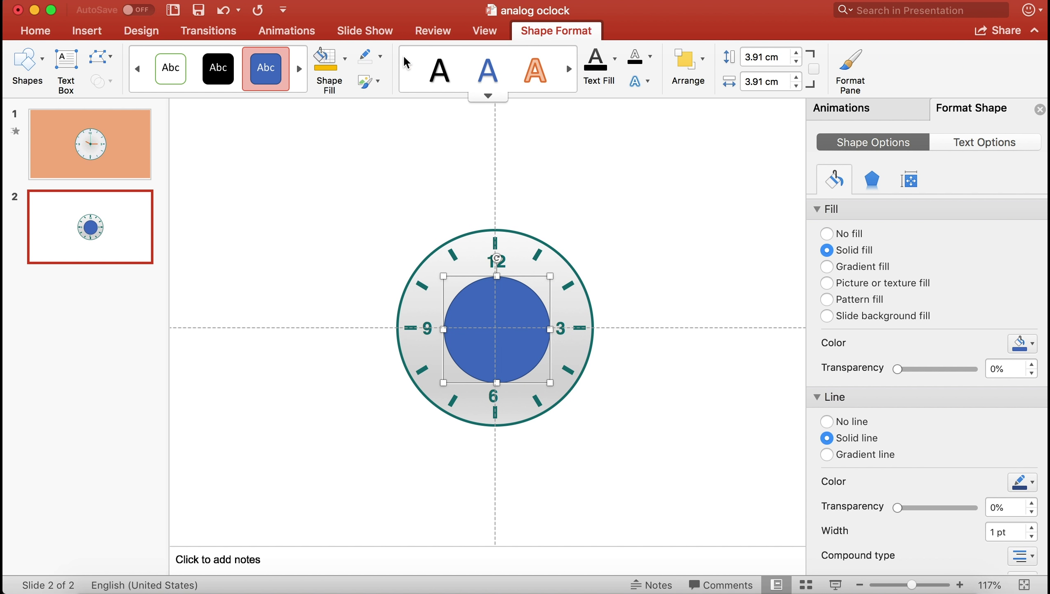
left_click(344, 59)
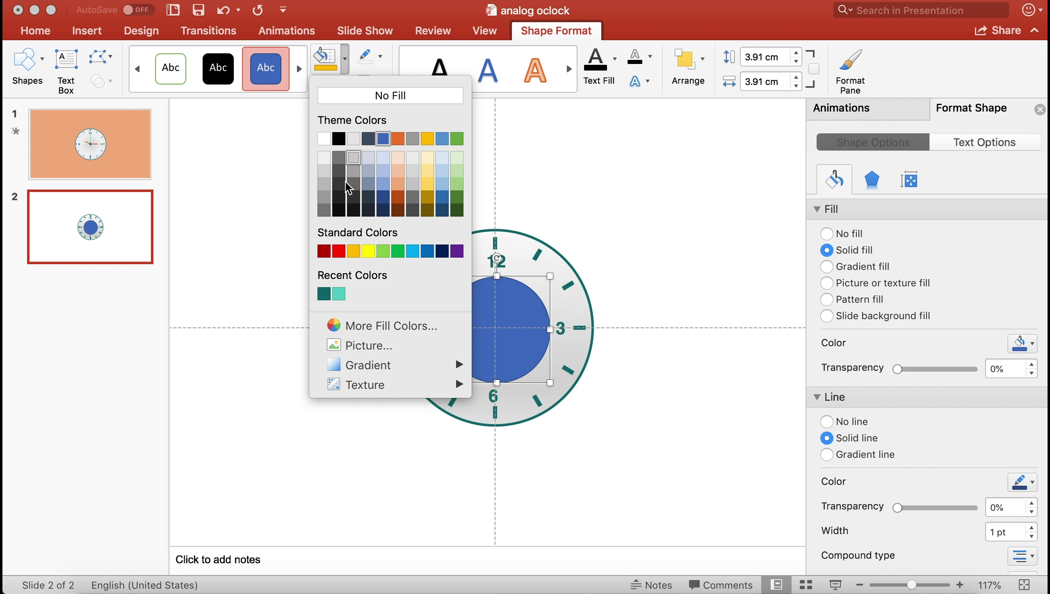
left_click(390, 95)
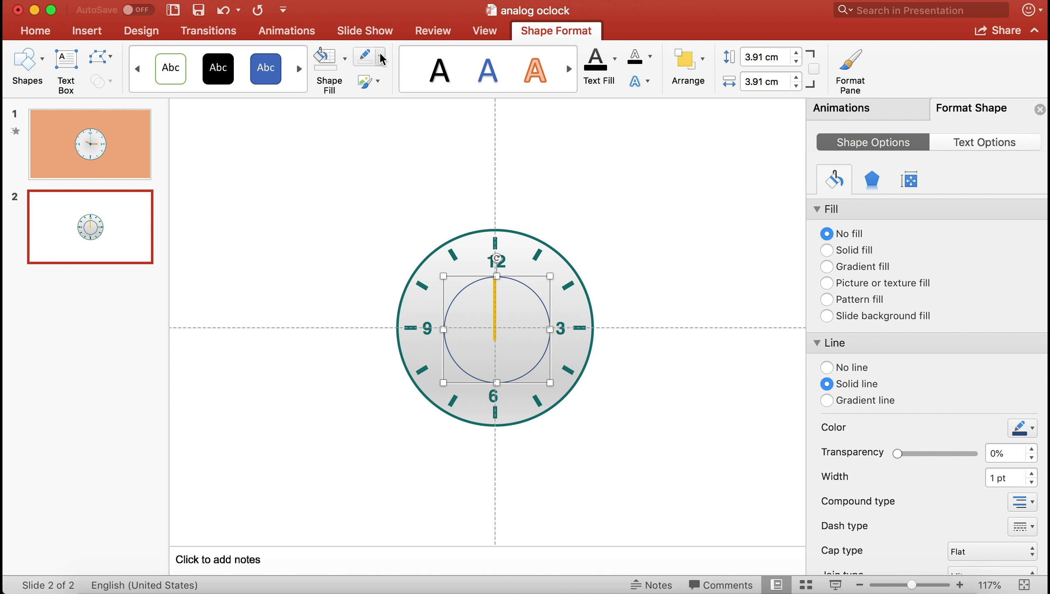
left_click(382, 59)
left_click(409, 87)
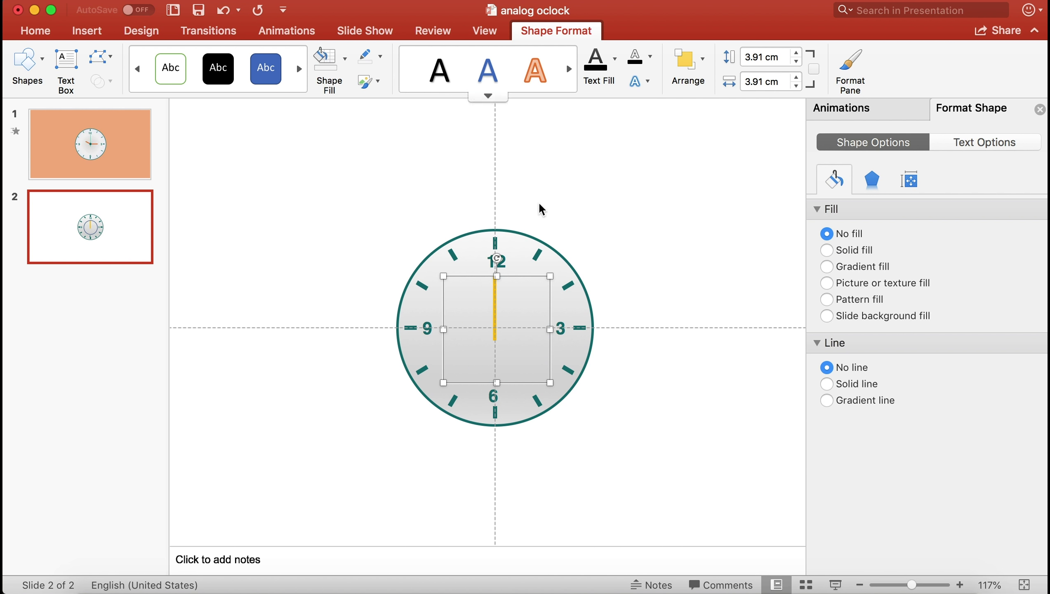
Group the invisible circle with the gold hand
left_click(495, 293, "shift")
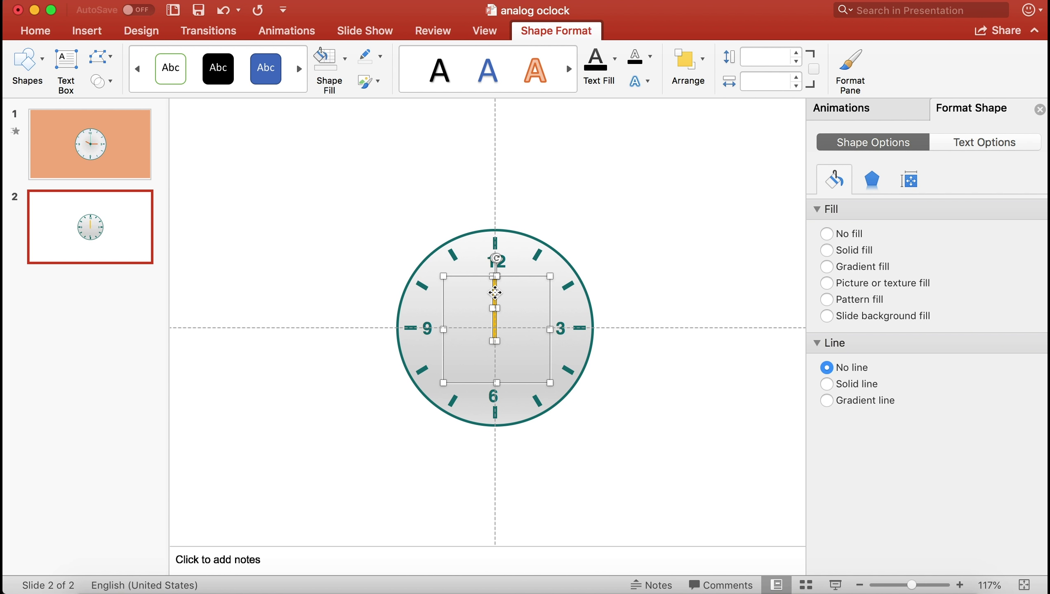
right_click(494, 291)
mouse_move(529, 357)
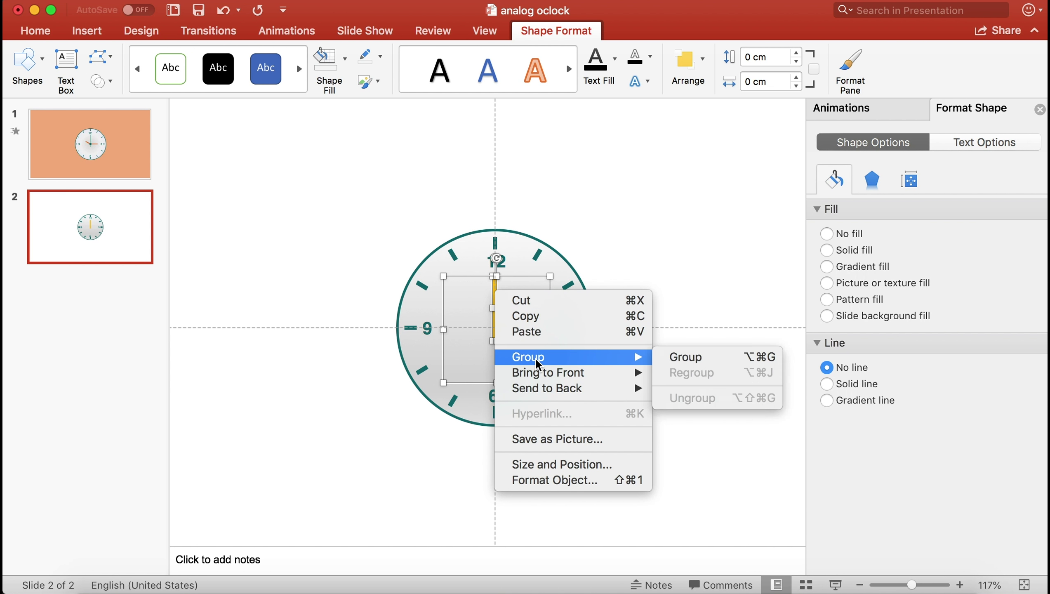
left_click(691, 358)
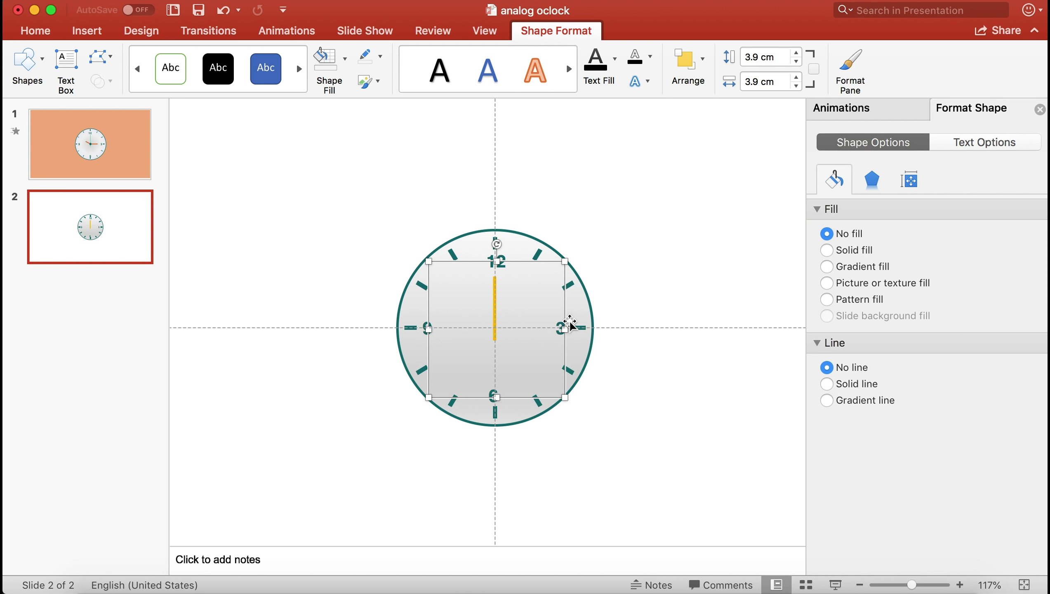
Rotate the grouped clock to preview the hand turning, then deselect it
mouse_move(495, 244)
left_mouse_down()
mouse_move(521, 383)
mouse_move(490, 279)
left_mouse_up()
left_click(629, 275)
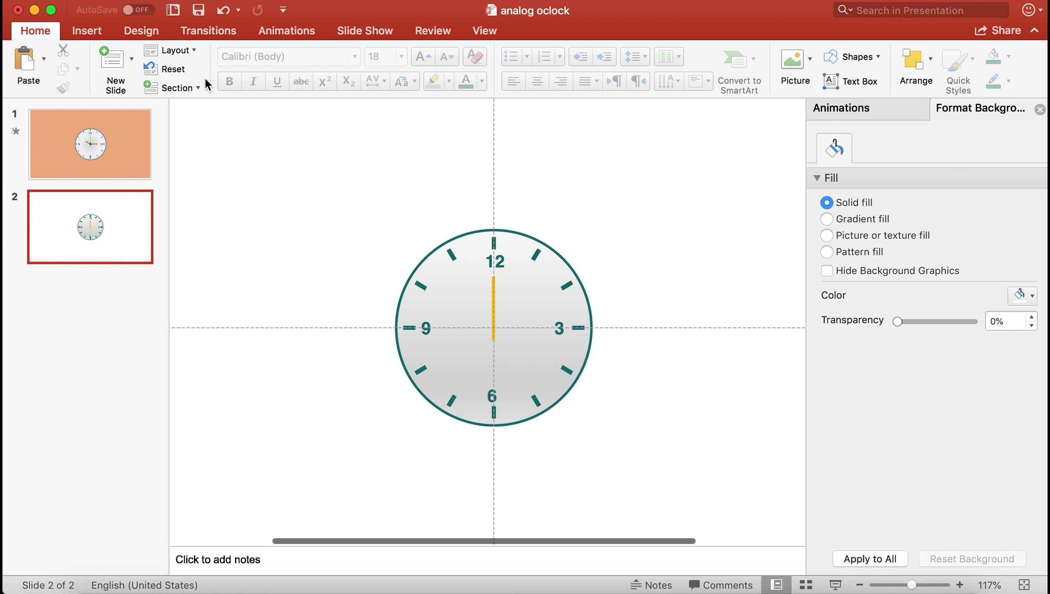
left_click(95, 30)
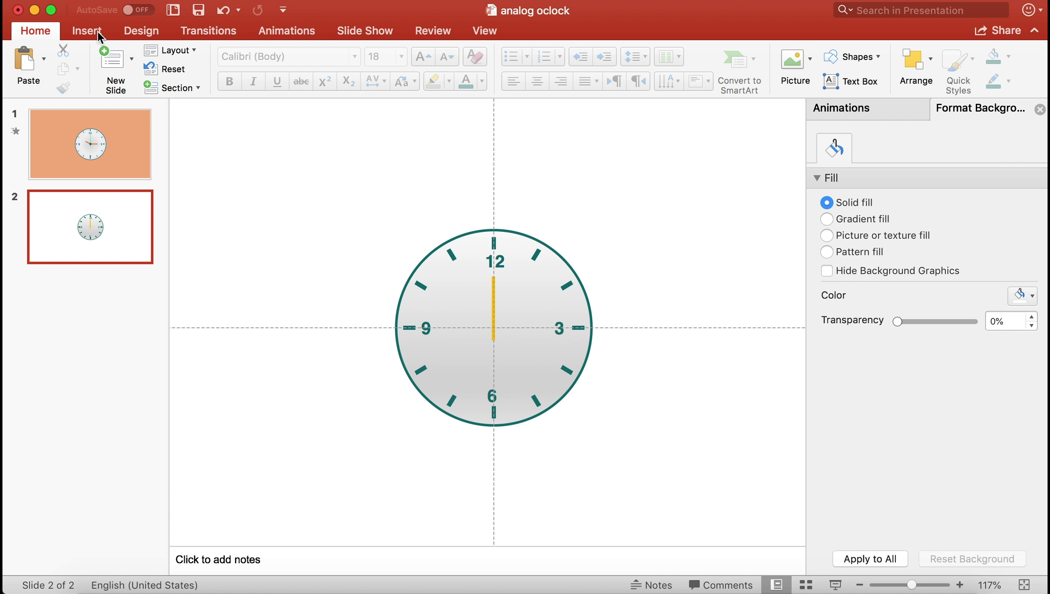
Select the hand within the group and fill it light teal
left_click(492, 291)
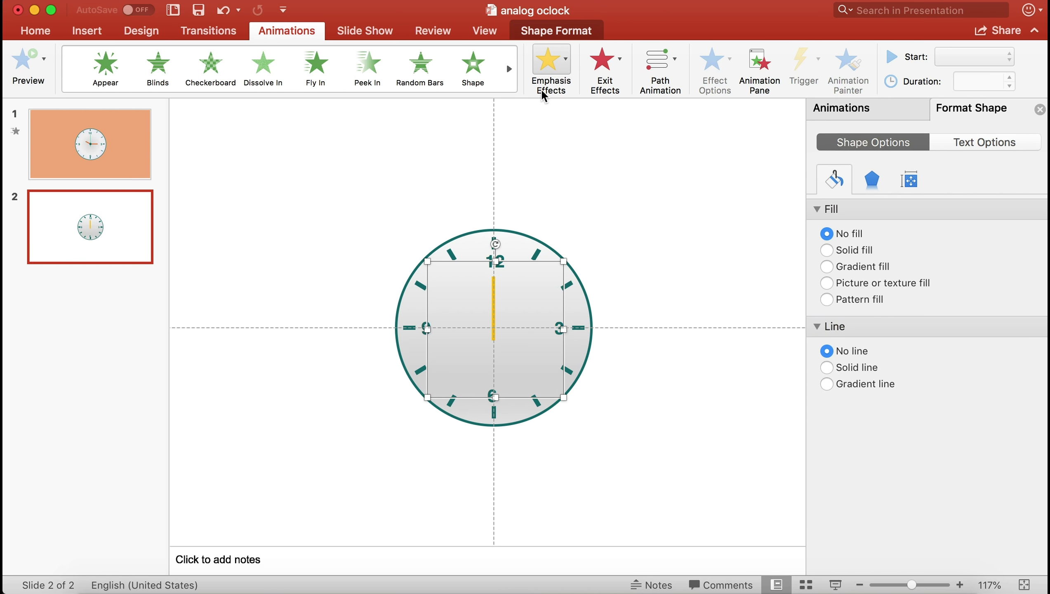
left_click(501, 288)
left_click(501, 288)
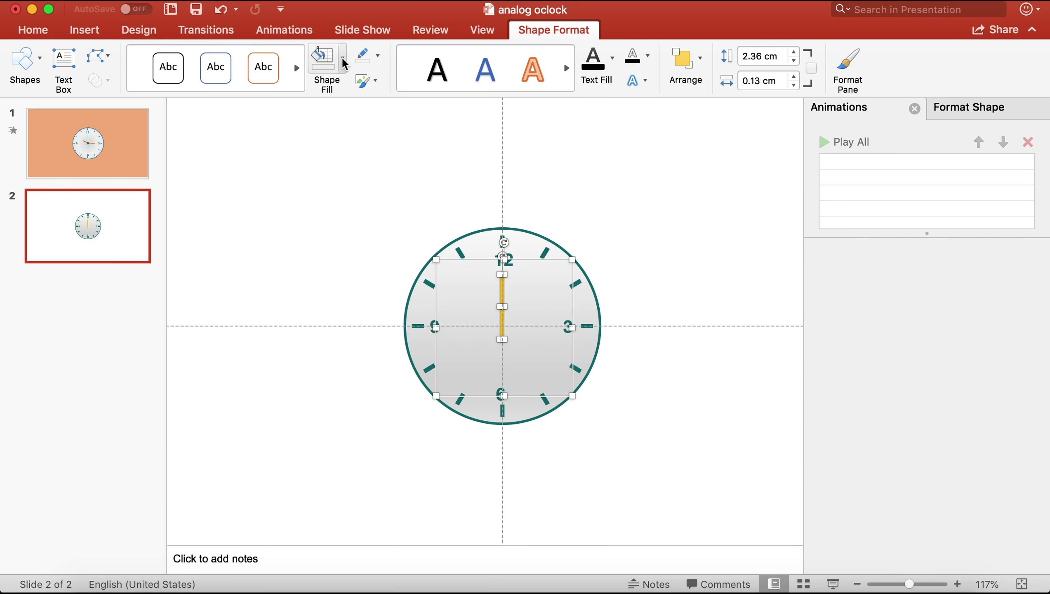
left_click(344, 63)
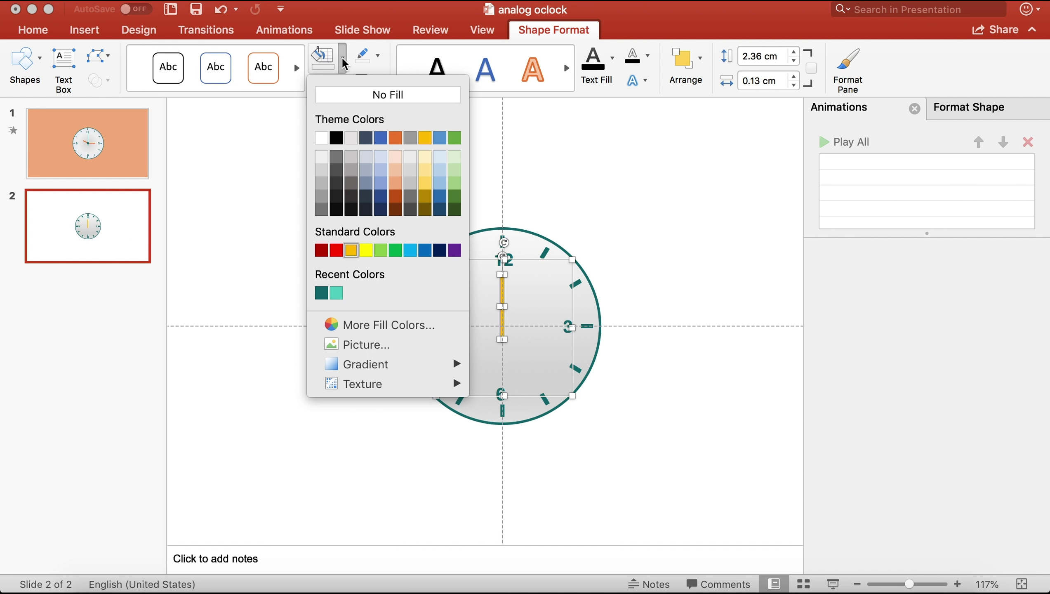
left_click(336, 294)
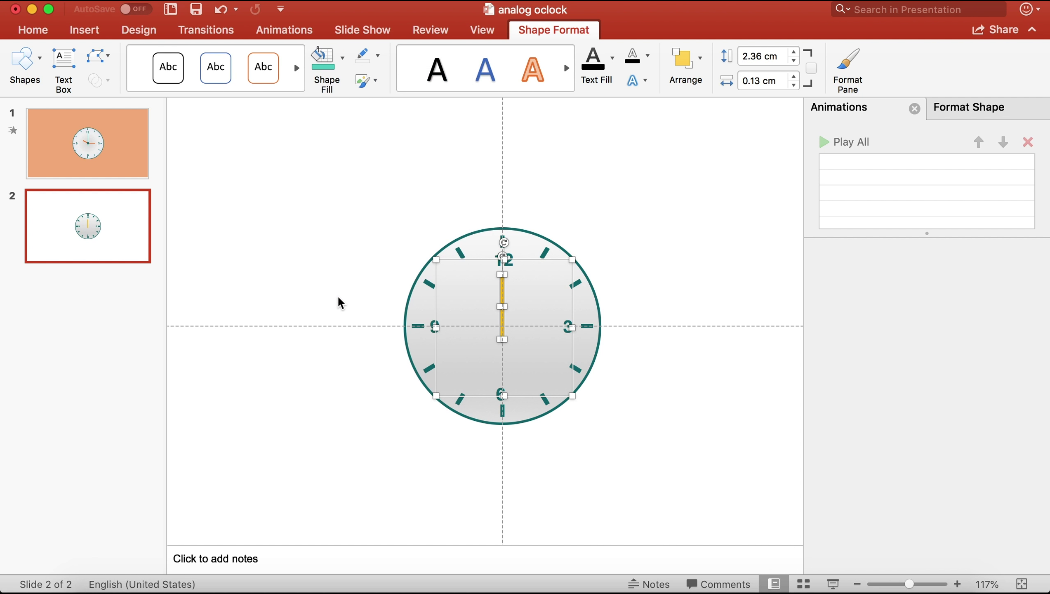
left_click(602, 220)
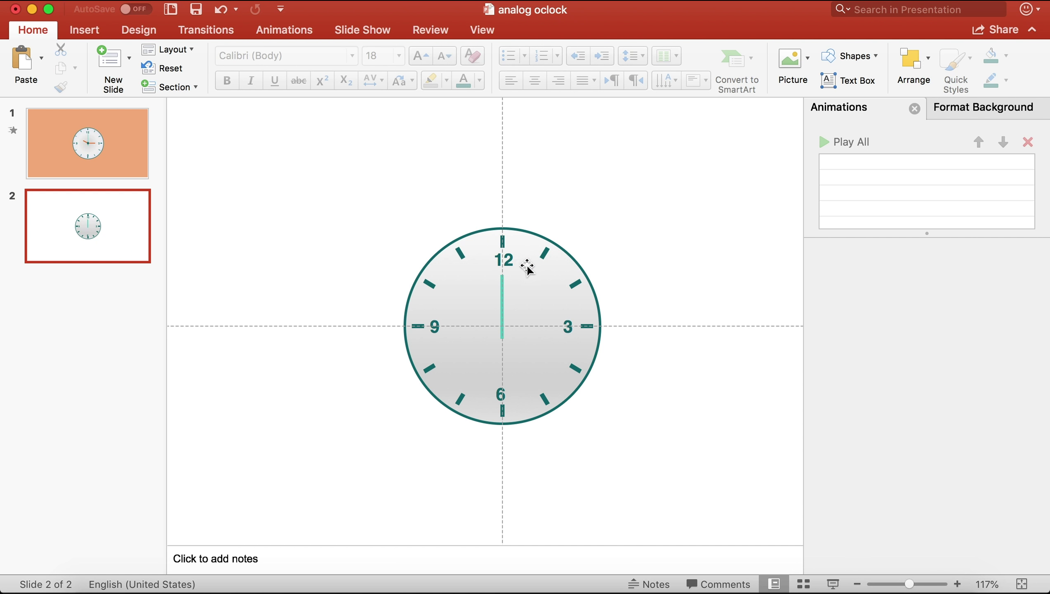
left_click(501, 286)
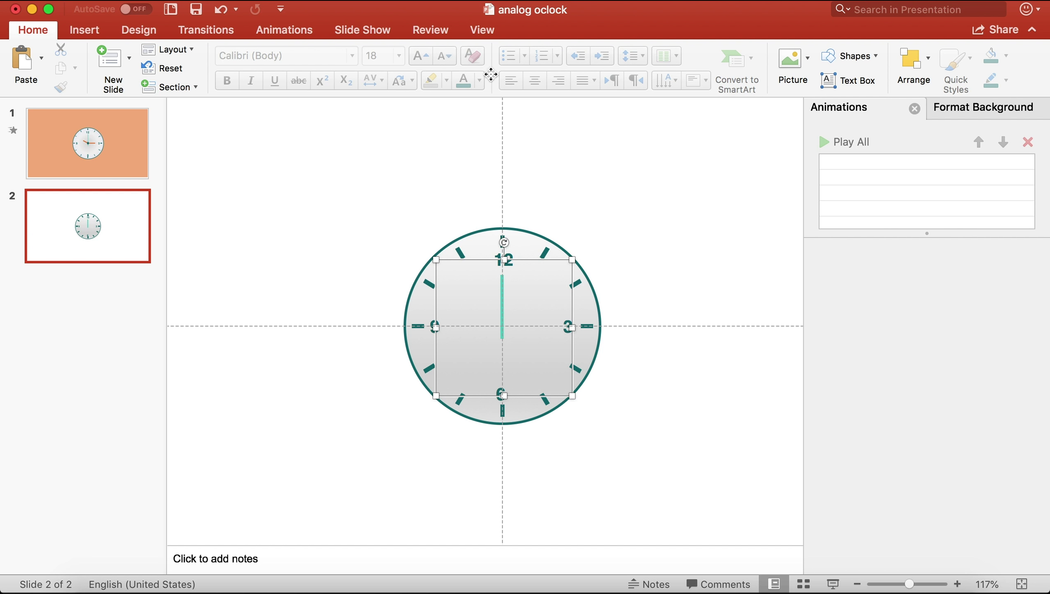
Apply a Spin emphasis animation to the clock group with a 60-second duration
left_click(310, 36)
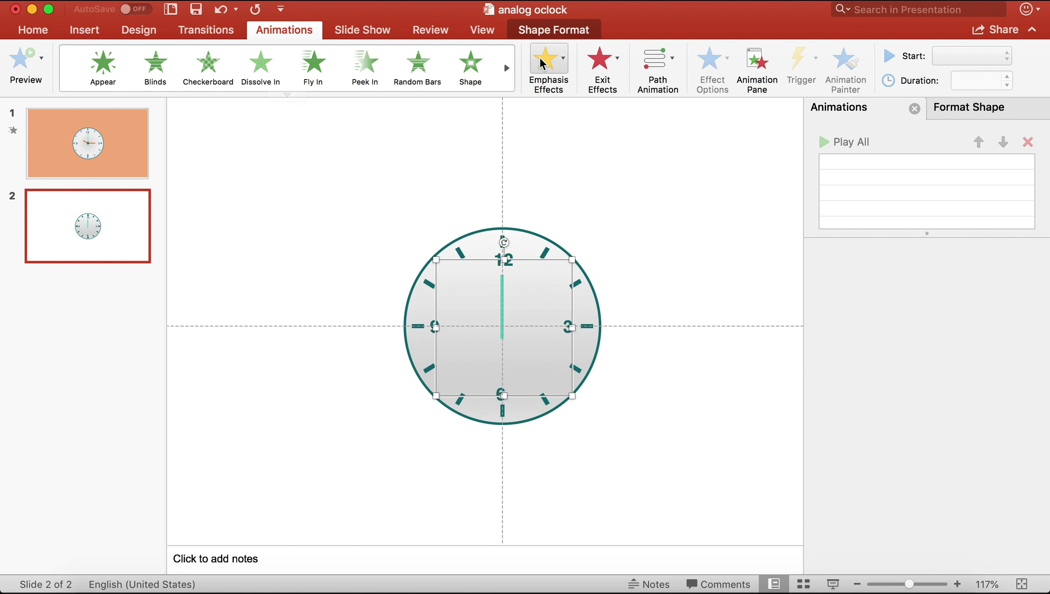
left_click(568, 64)
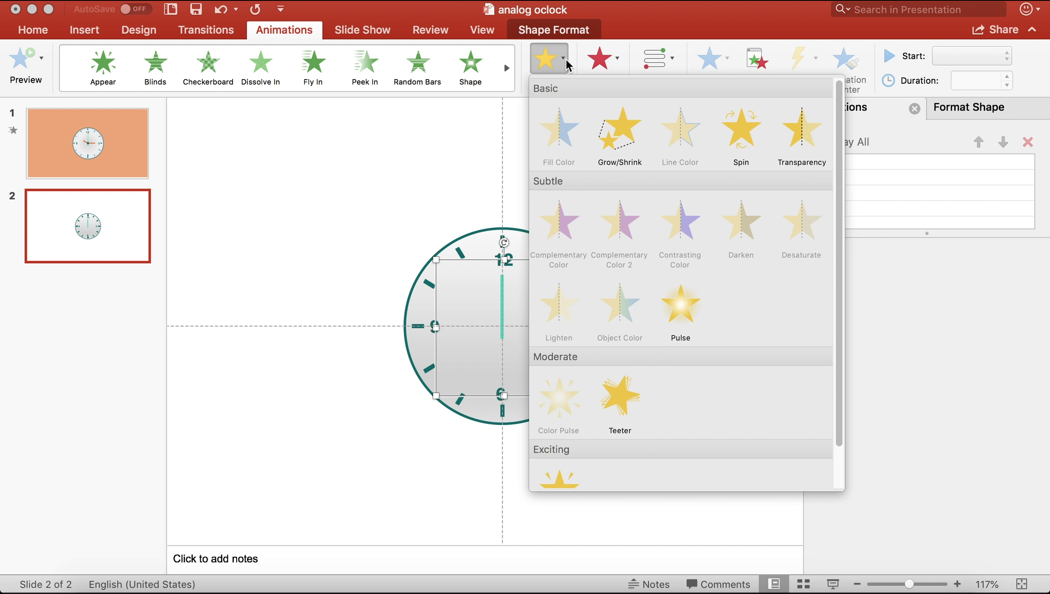
left_click(743, 142)
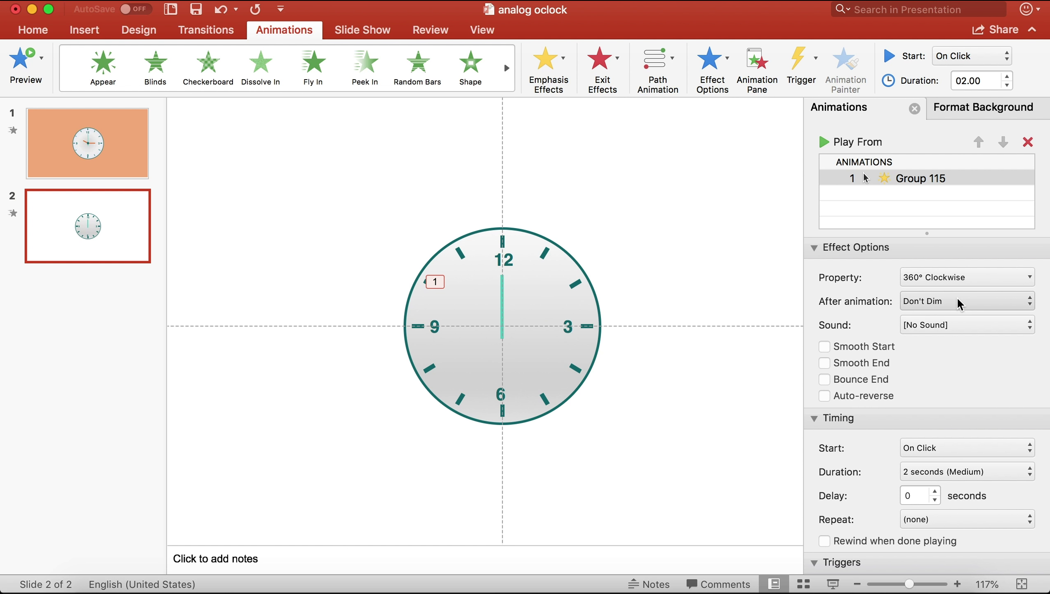
left_click(956, 472)
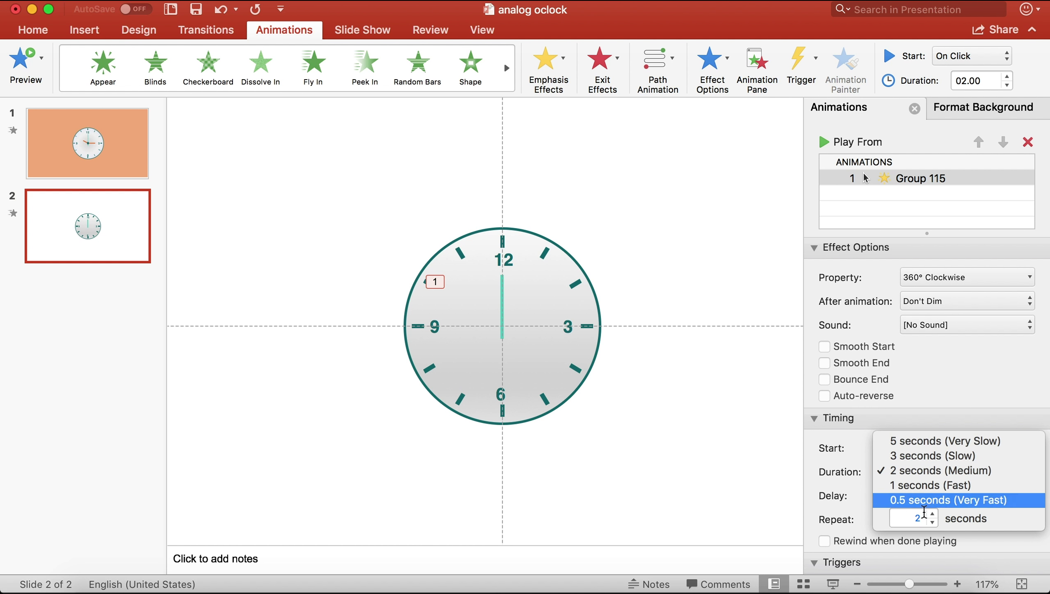
double_click(908, 516)
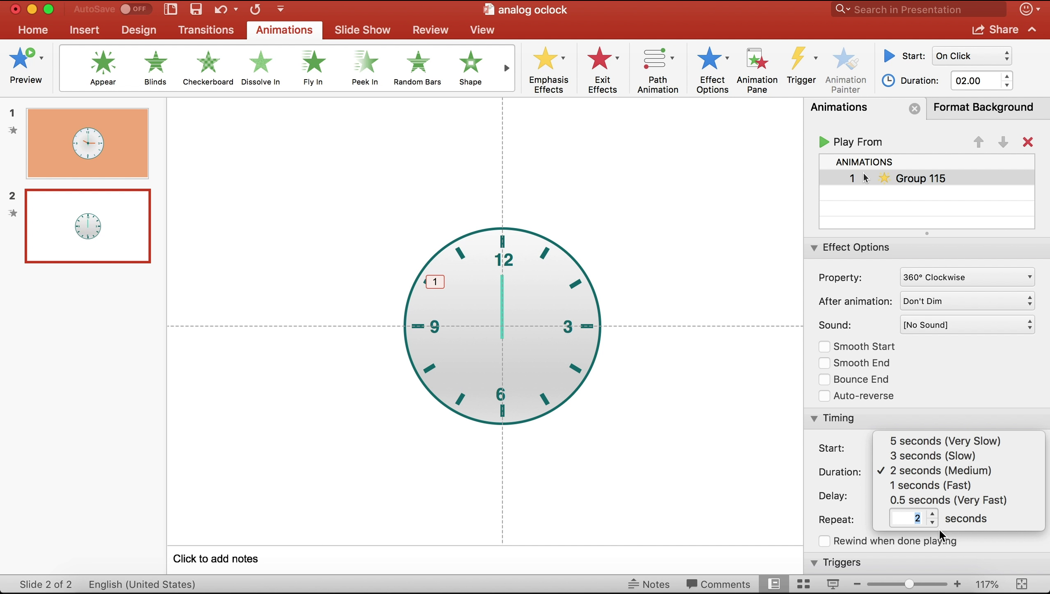
type("60")
key("Return")
Make the spin repeat until end of slide and test it in the slide show
scroll(914, 523, "down", 3)
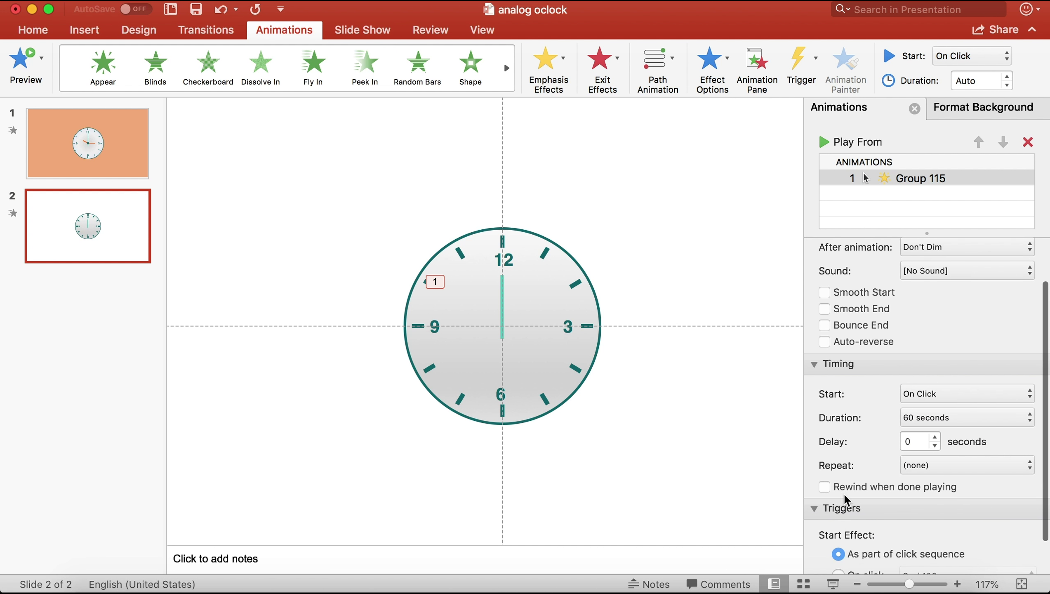
left_click(931, 465)
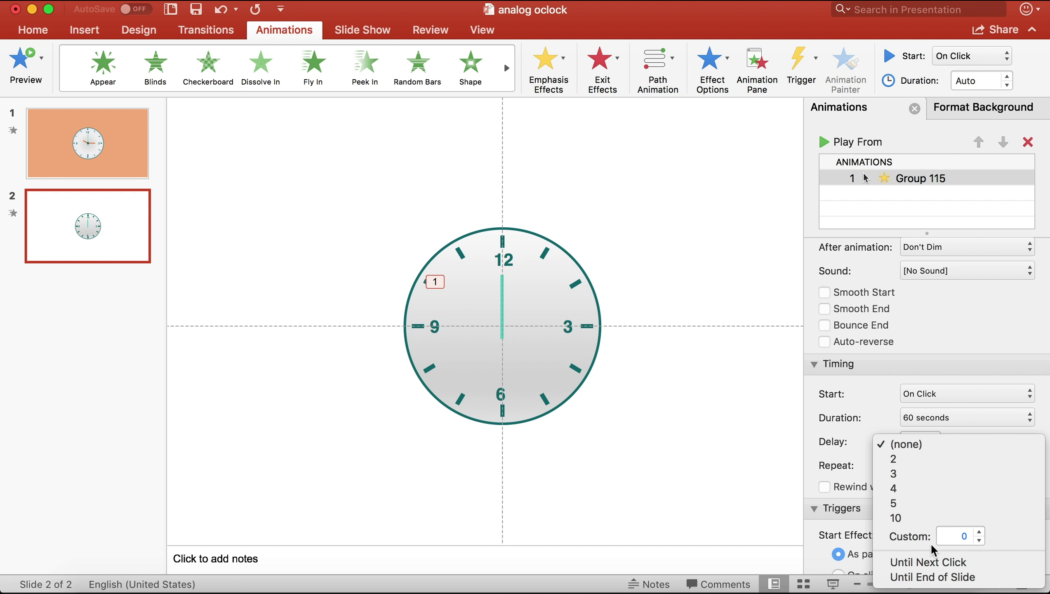
left_click(940, 577)
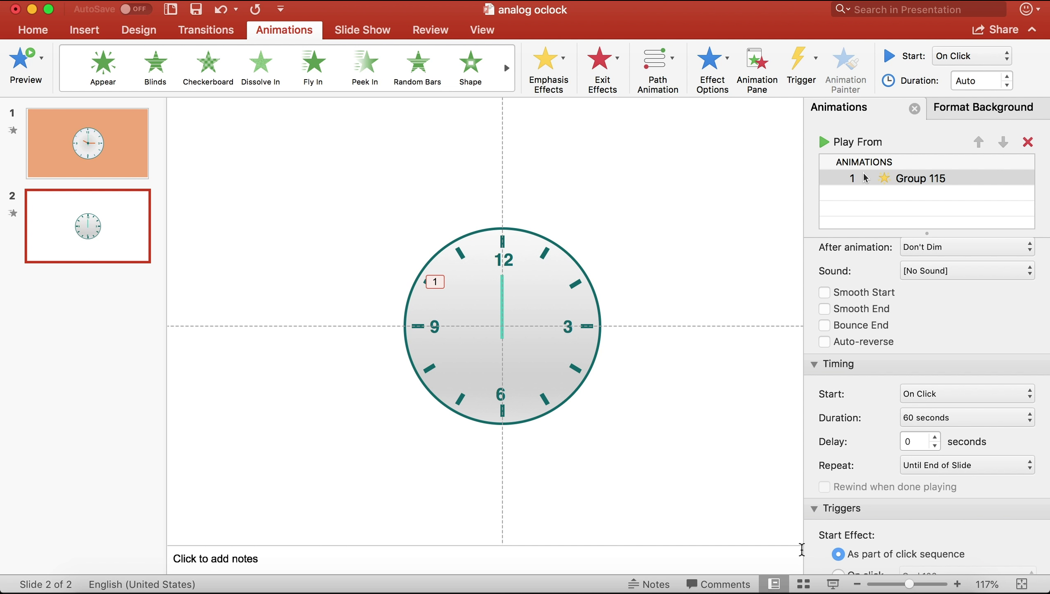
left_click(832, 583)
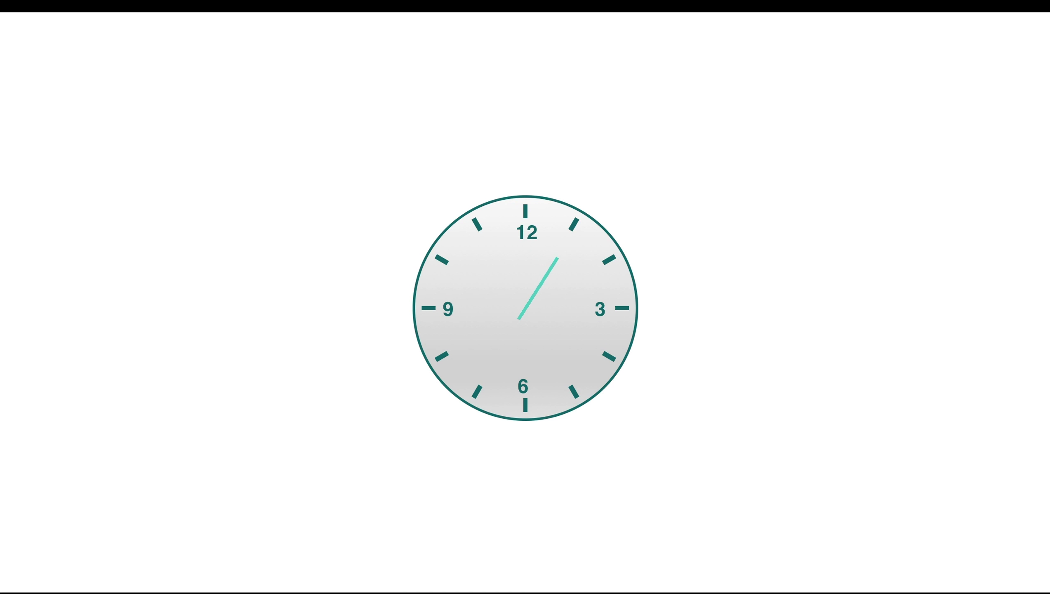
key("Escape")
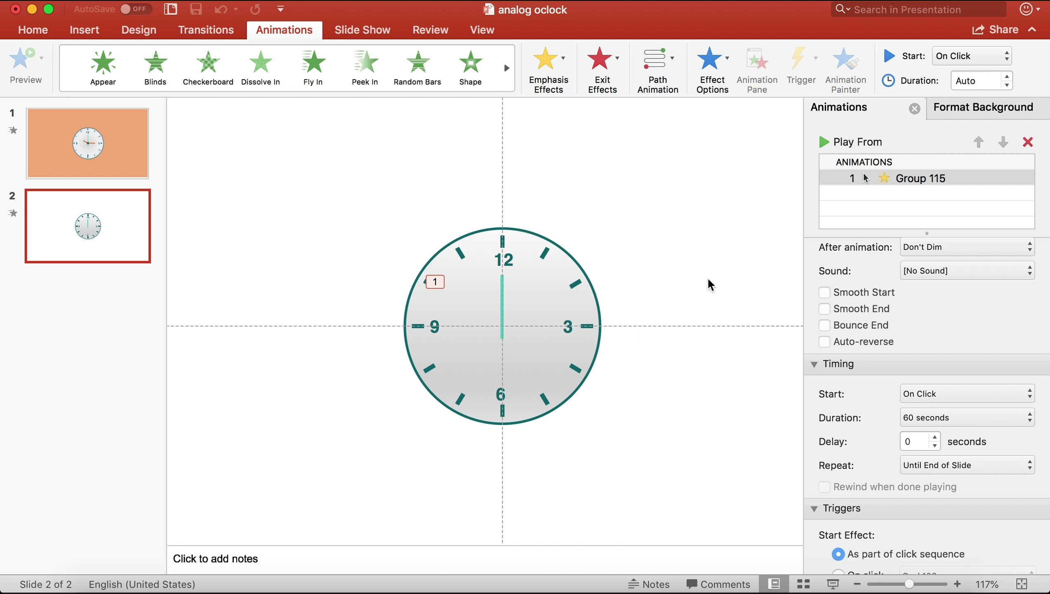
Set the spin to start After Previous
left_click(968, 56)
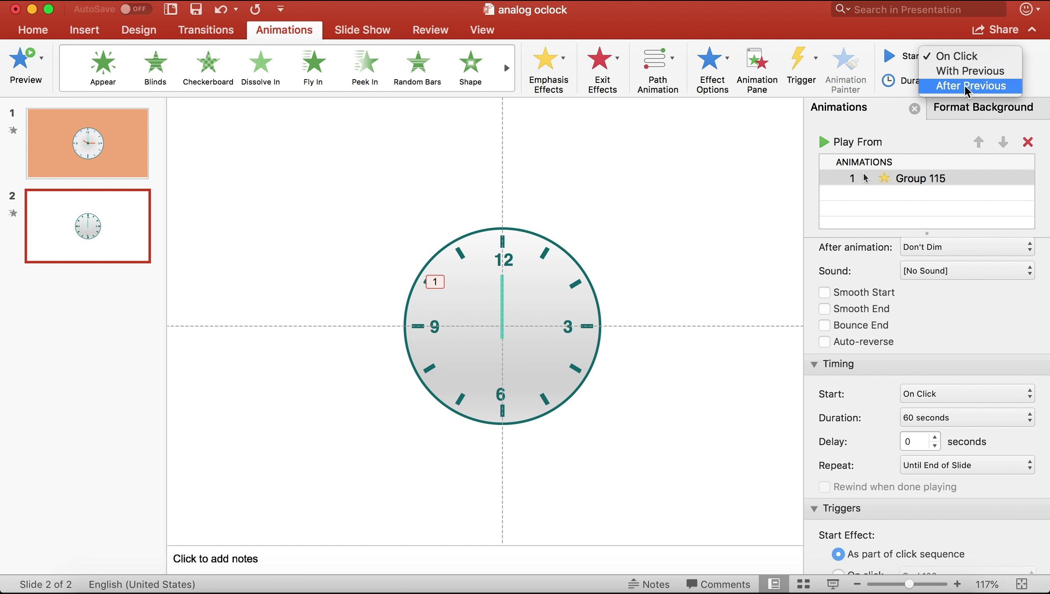
left_click(964, 86)
left_click(697, 237)
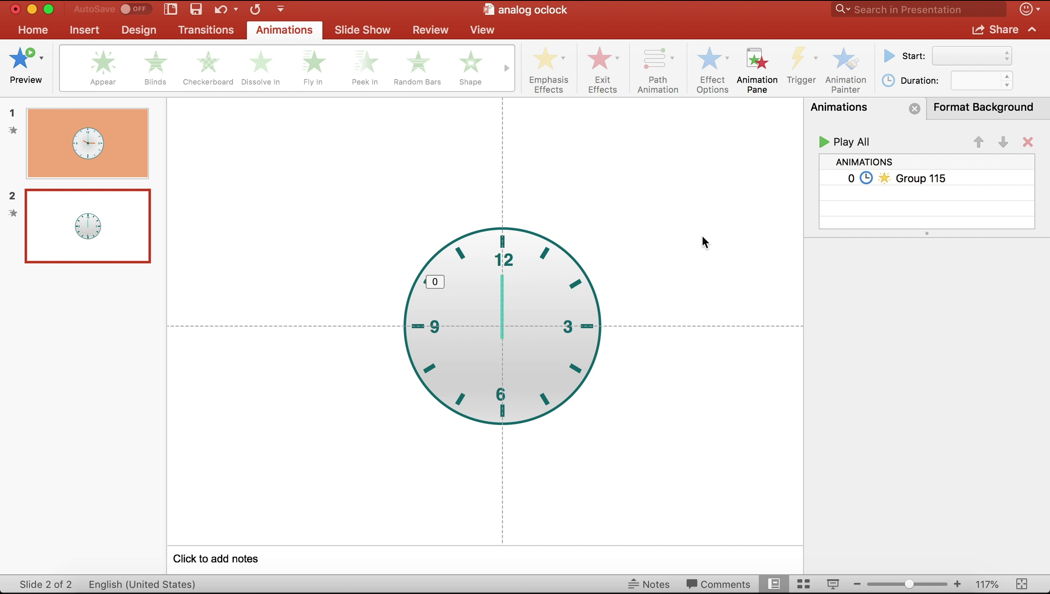
Draw a short 1.73 cm bar from the clock centre toward 3 and fill it orange
left_click(85, 31)
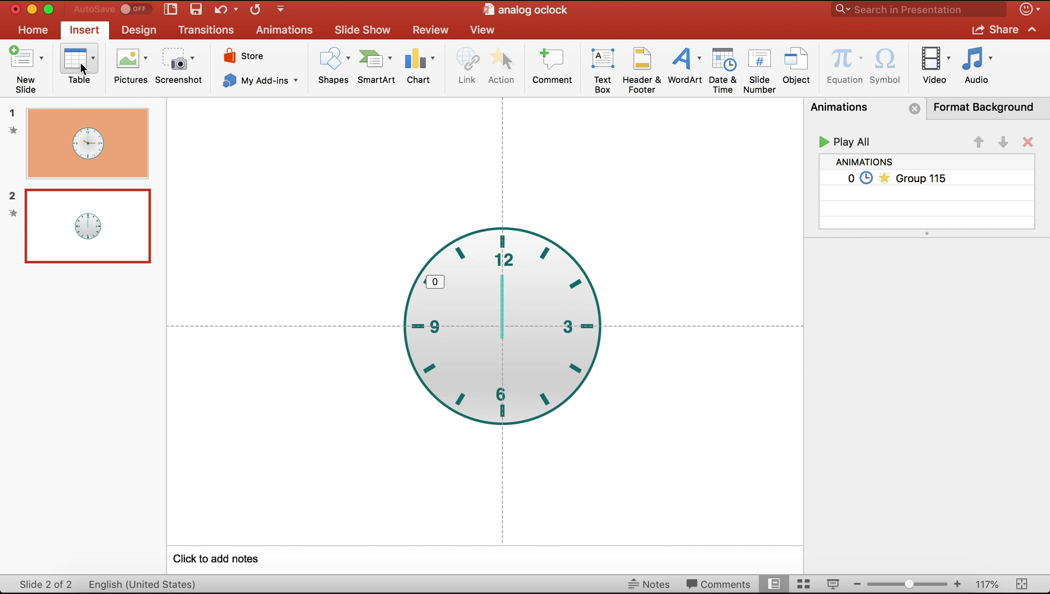
left_click(335, 70)
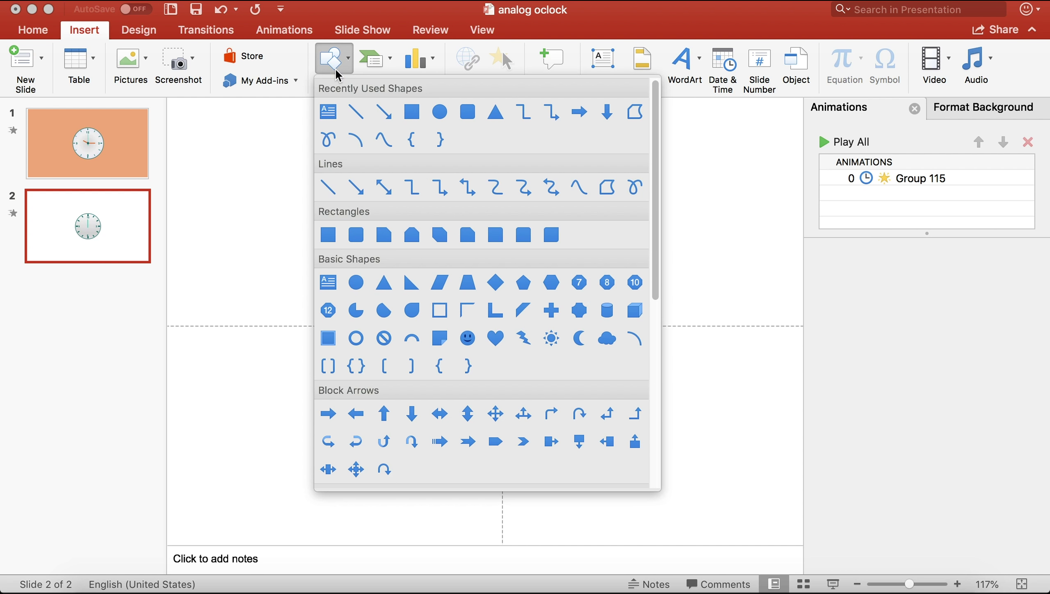
left_click(412, 113)
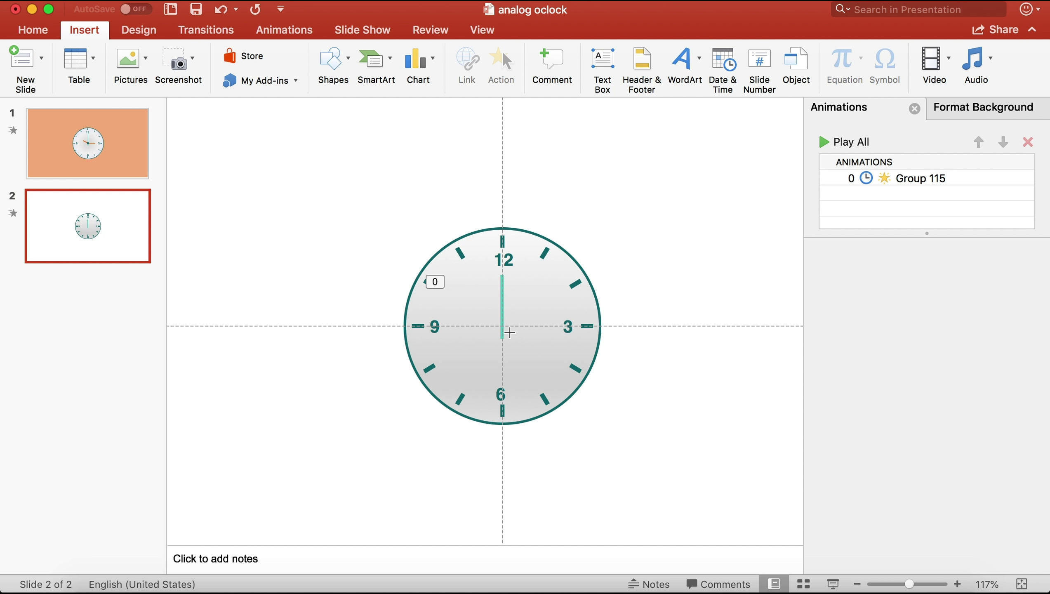
left_click_drag(502, 326, 549, 326)
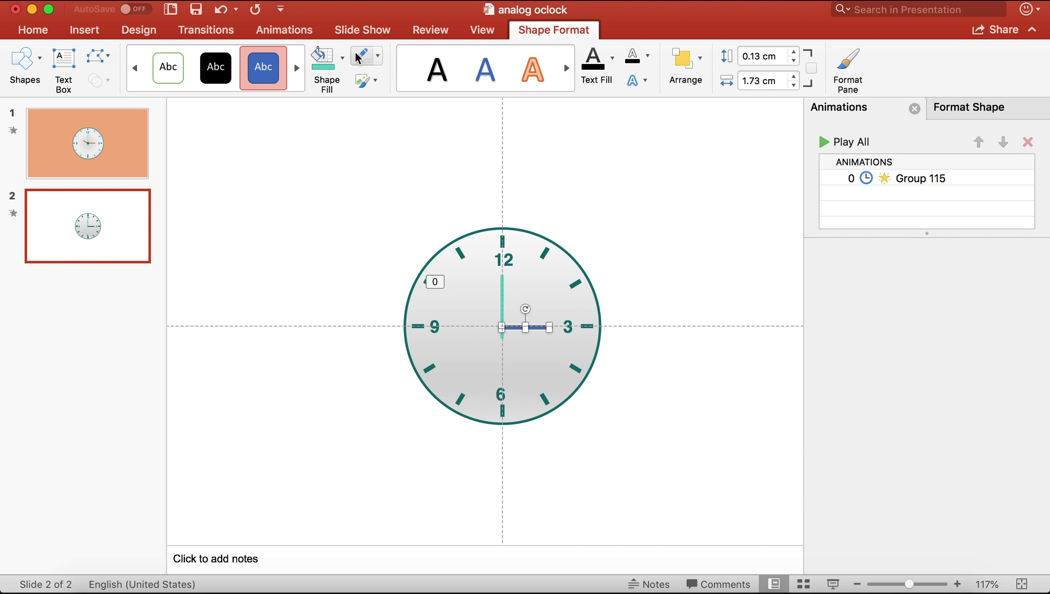
left_click(343, 54)
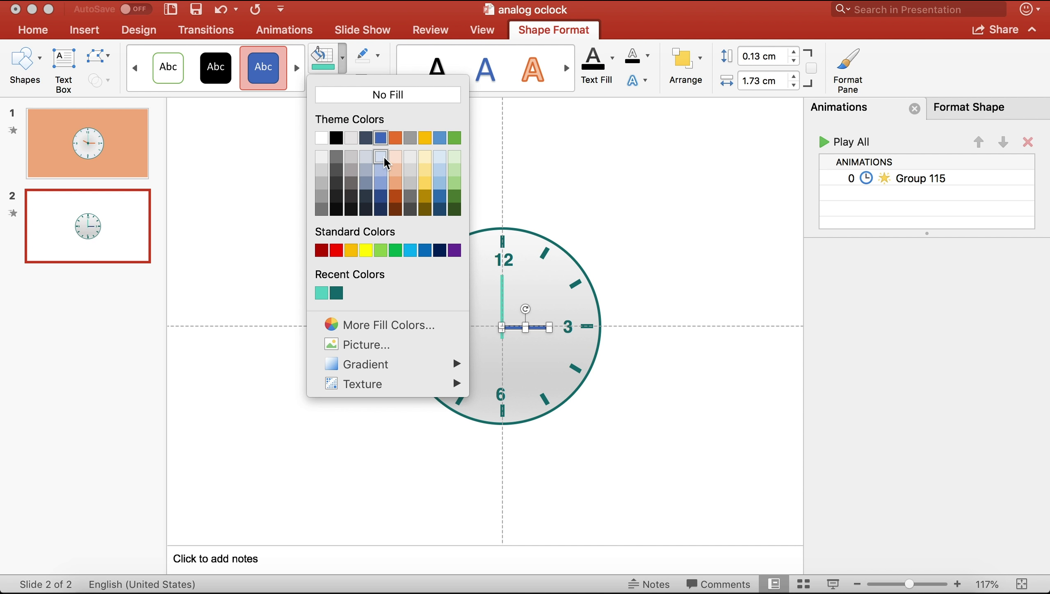
left_click(351, 250)
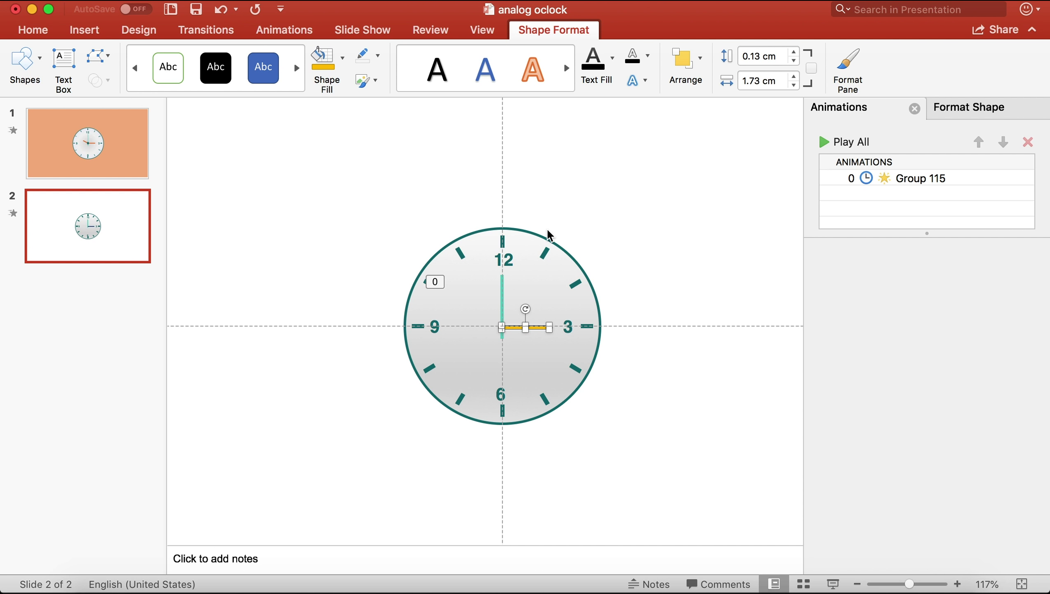
left_click(342, 58)
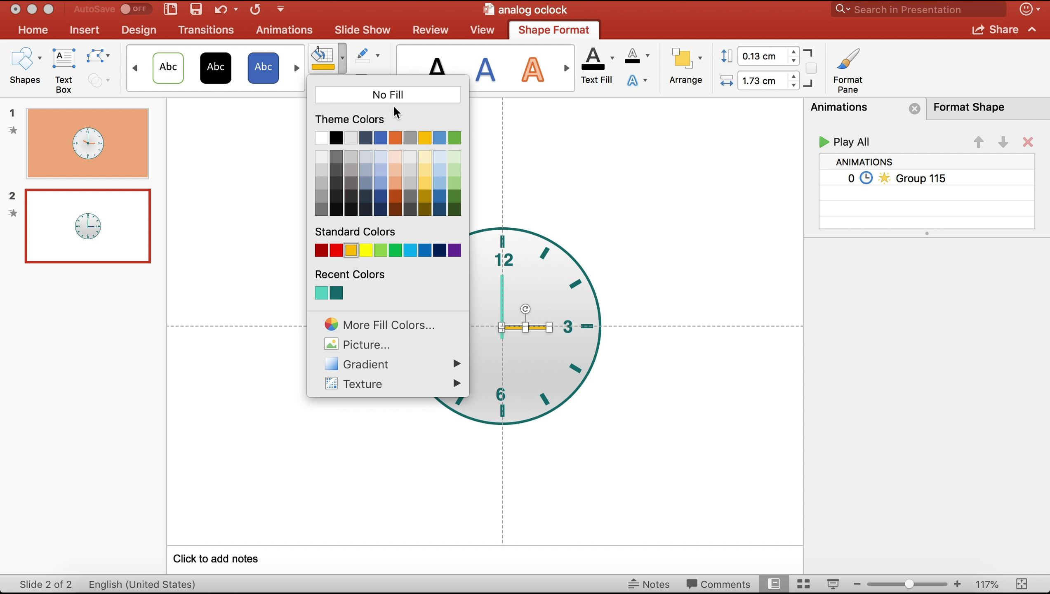
left_click(397, 136)
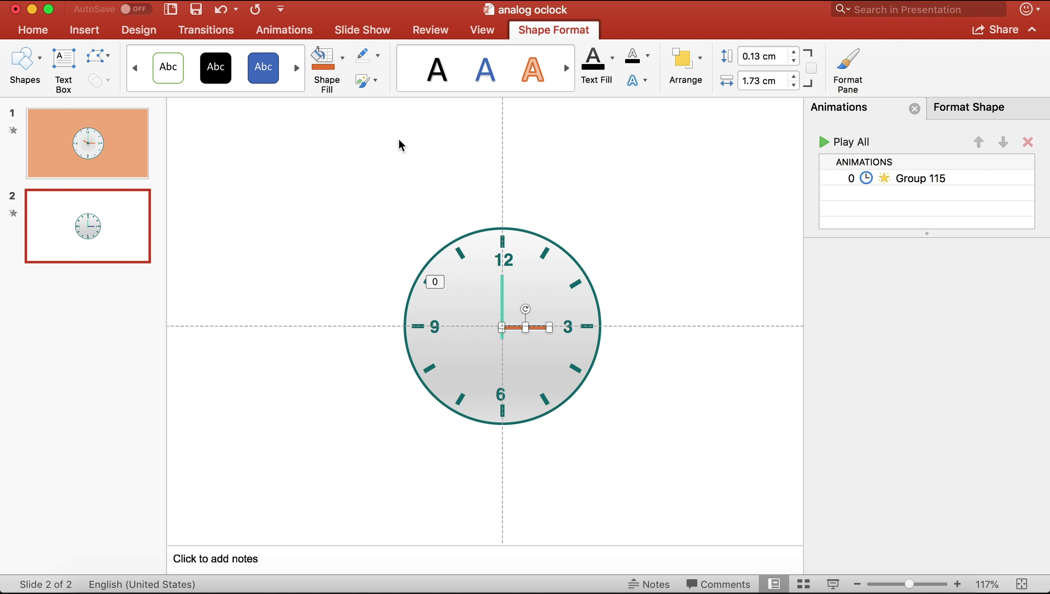
Align the orange hand middle to the slide, onto the clock's horizontal centre line
left_click(612, 271)
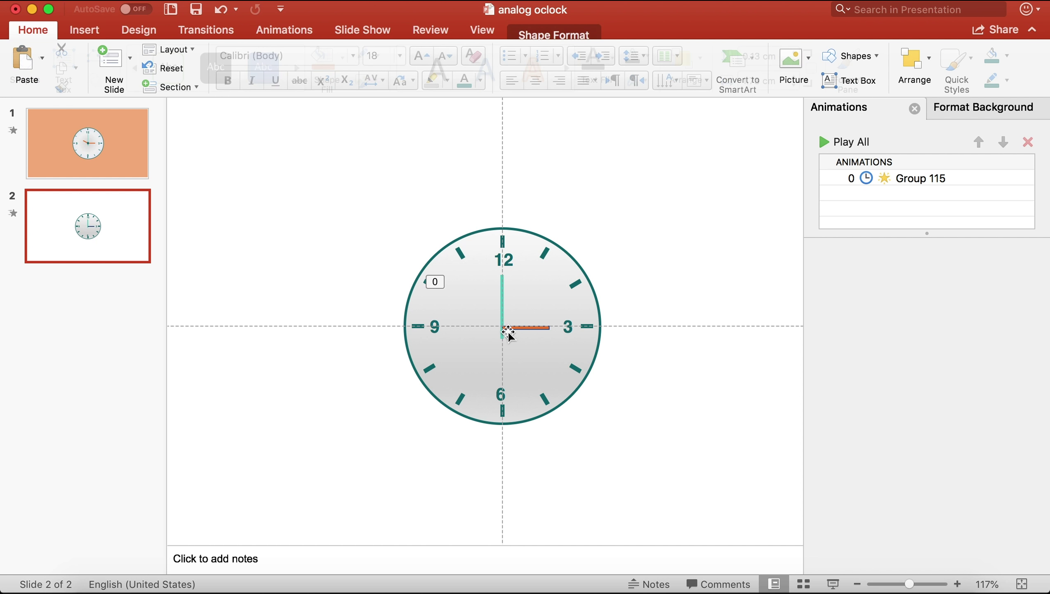
left_click(529, 328)
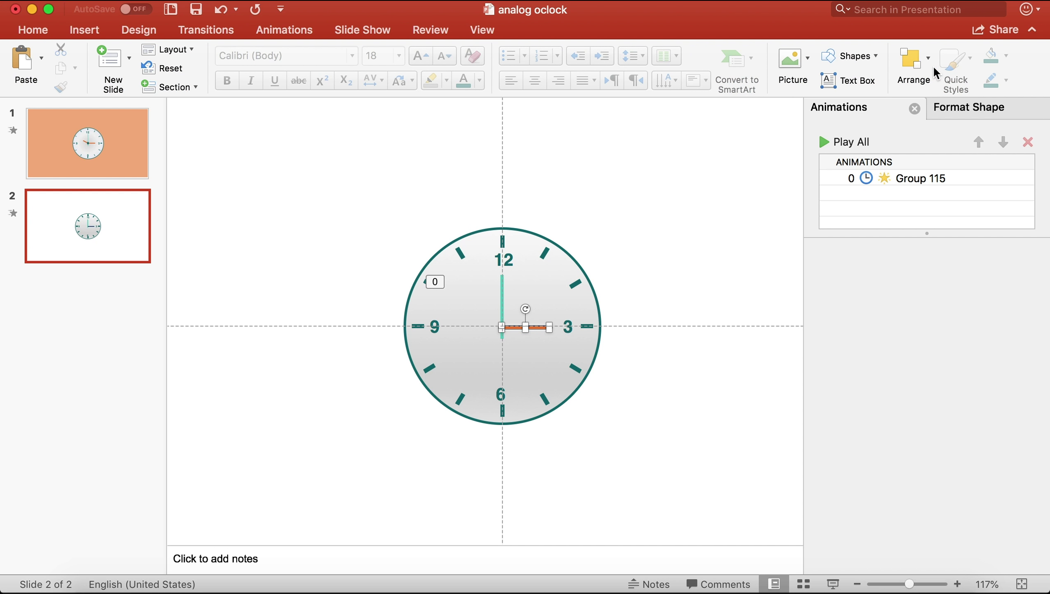
left_click(702, 70)
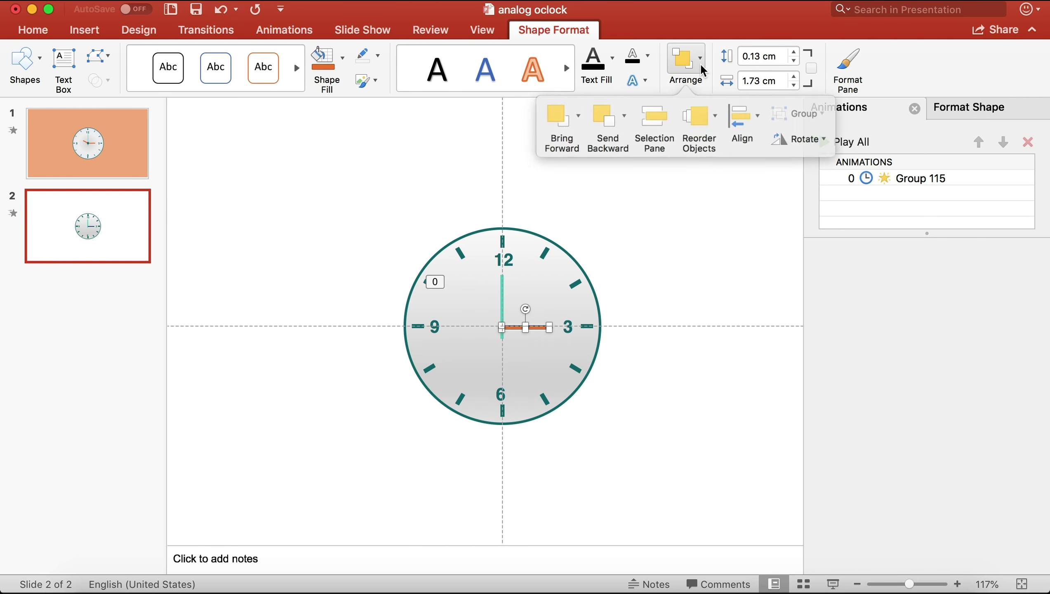
left_click(741, 115)
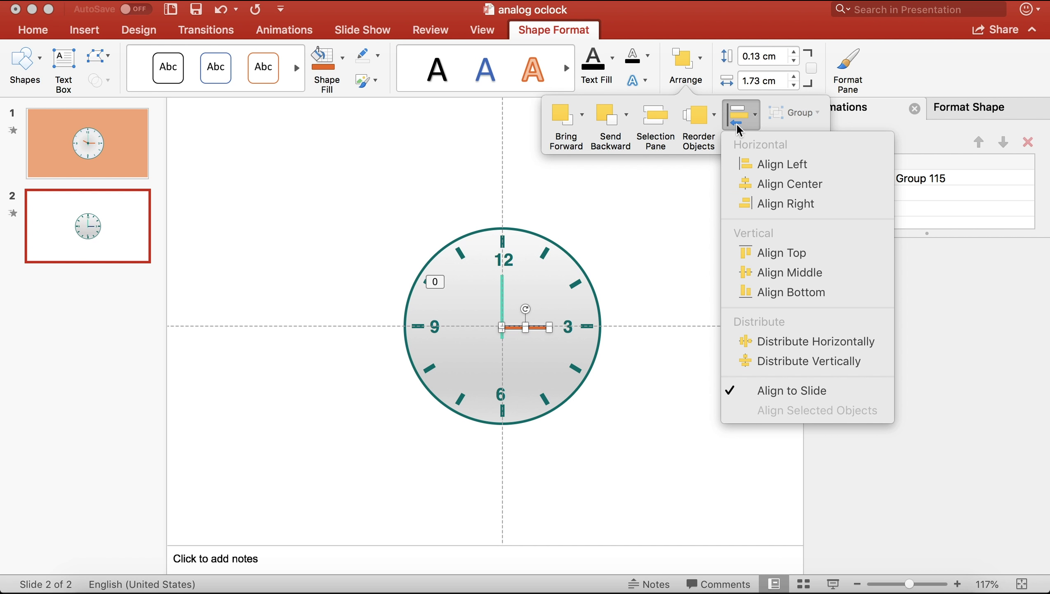
left_click(804, 278)
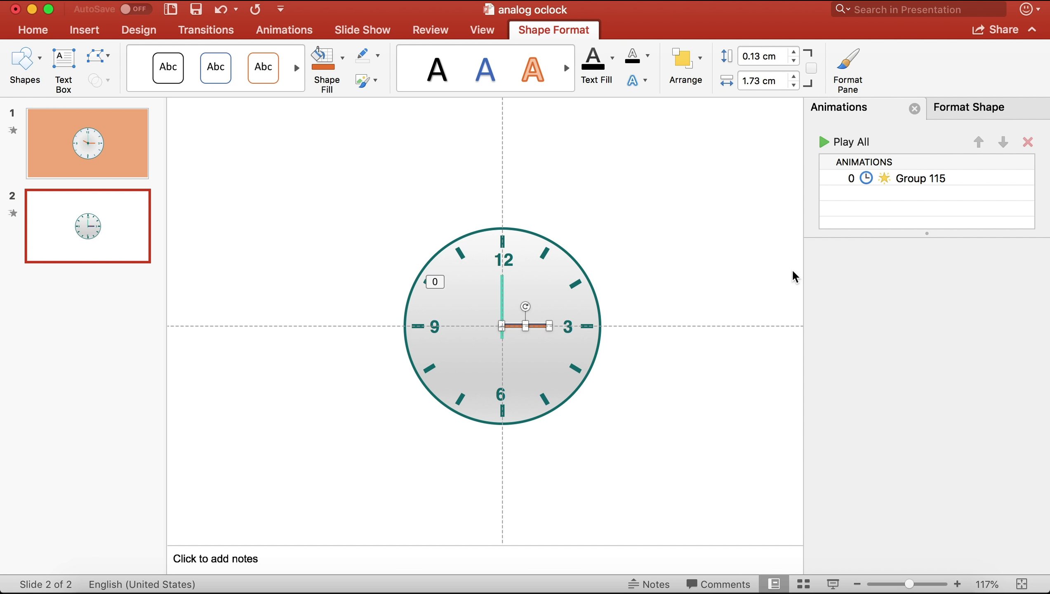
Draw a circle about 3.44 cm across centred on the clock
left_click(85, 30)
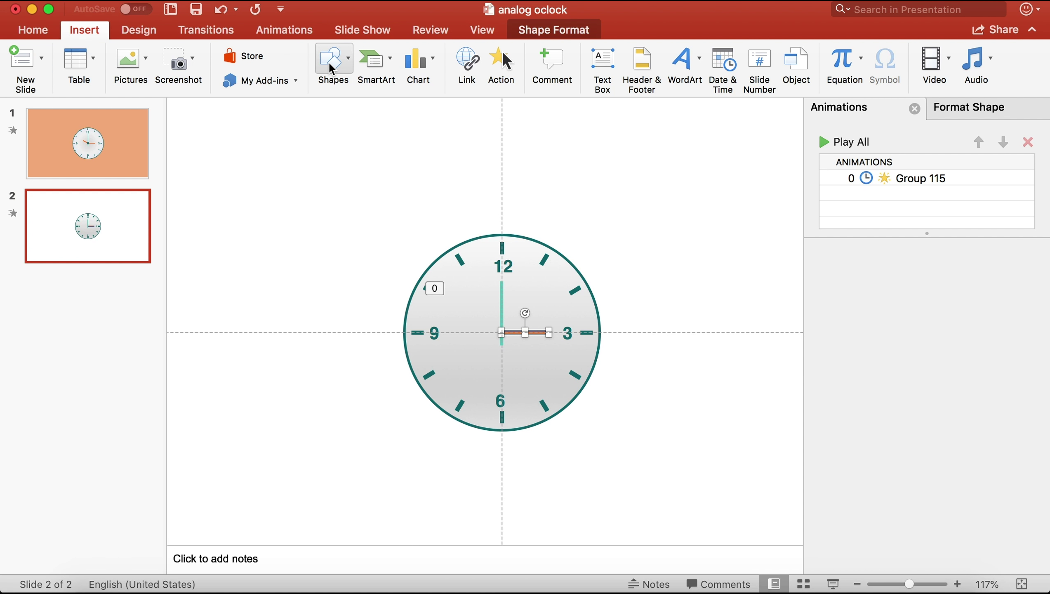
left_click(331, 61)
left_click(439, 111)
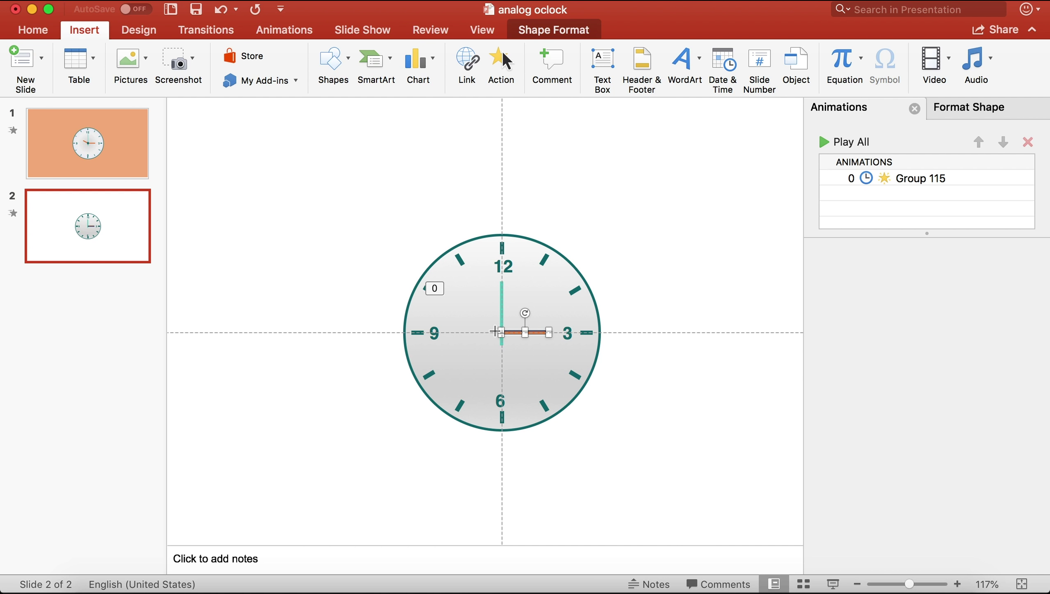
left_click_drag(501, 332, 541, 305)
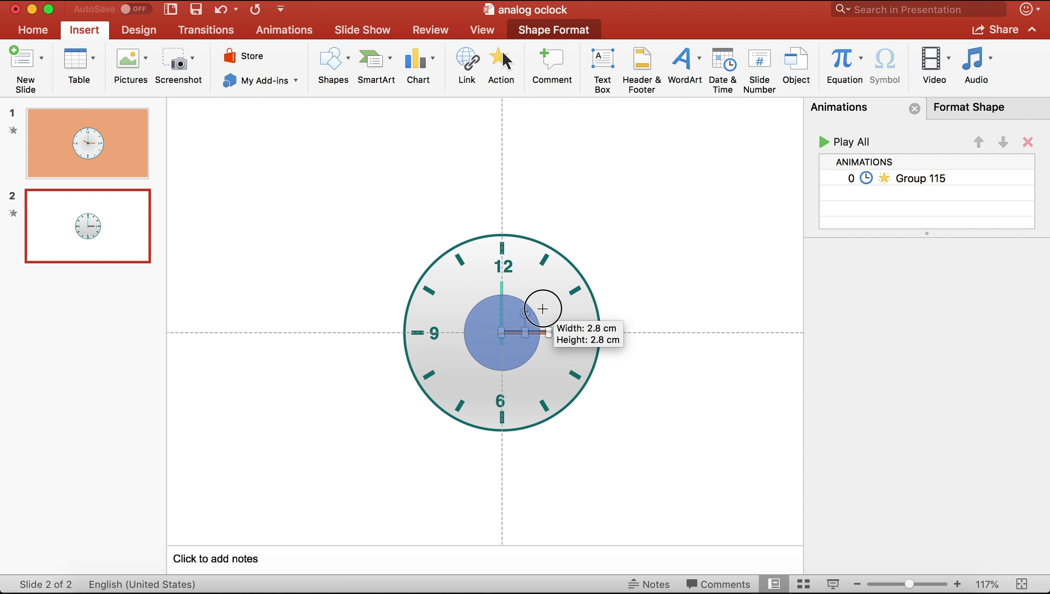
left_click_drag(541, 306, 546, 292)
Give the circle no fill and no outline
right_click(749, 347)
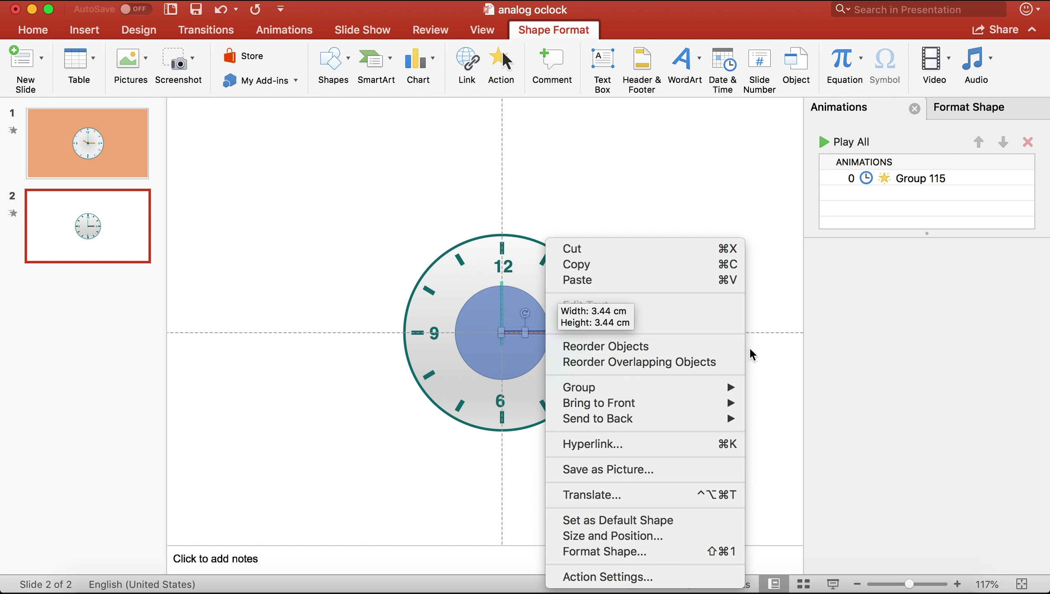
left_click(346, 60)
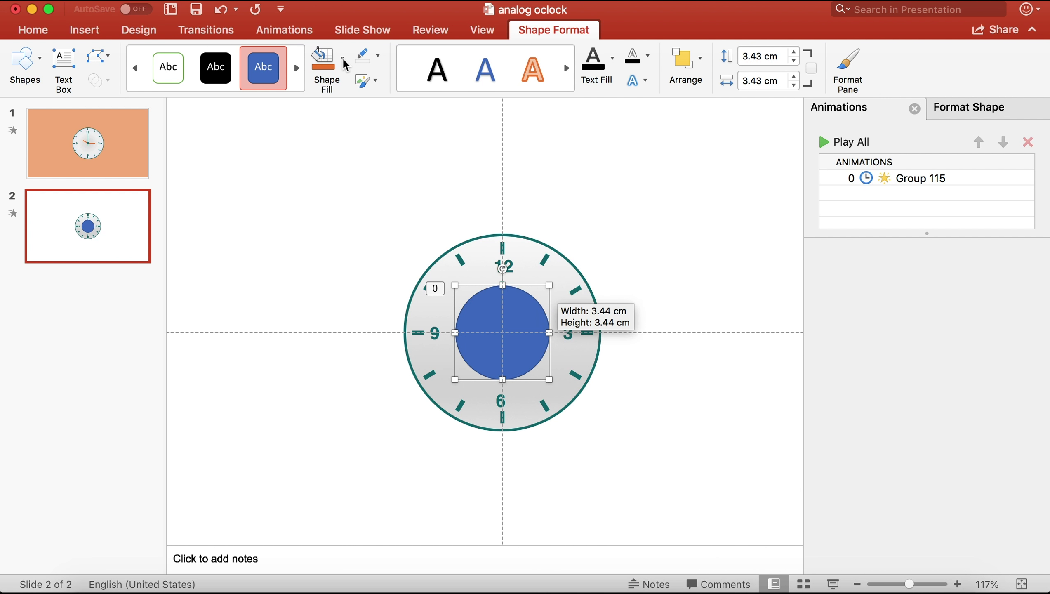
left_click(344, 62)
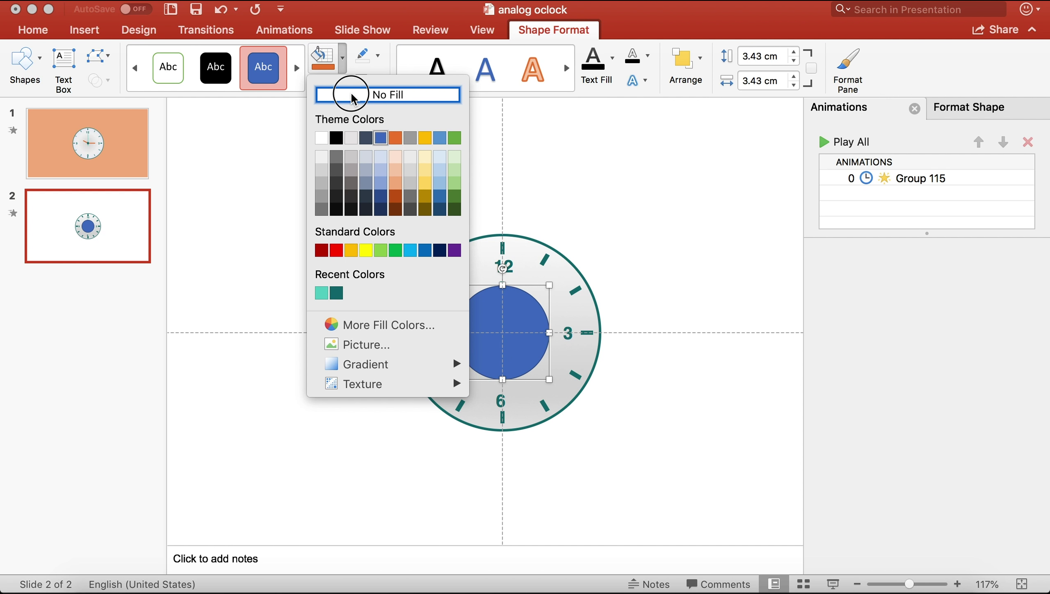
left_click(351, 95)
left_click(379, 58)
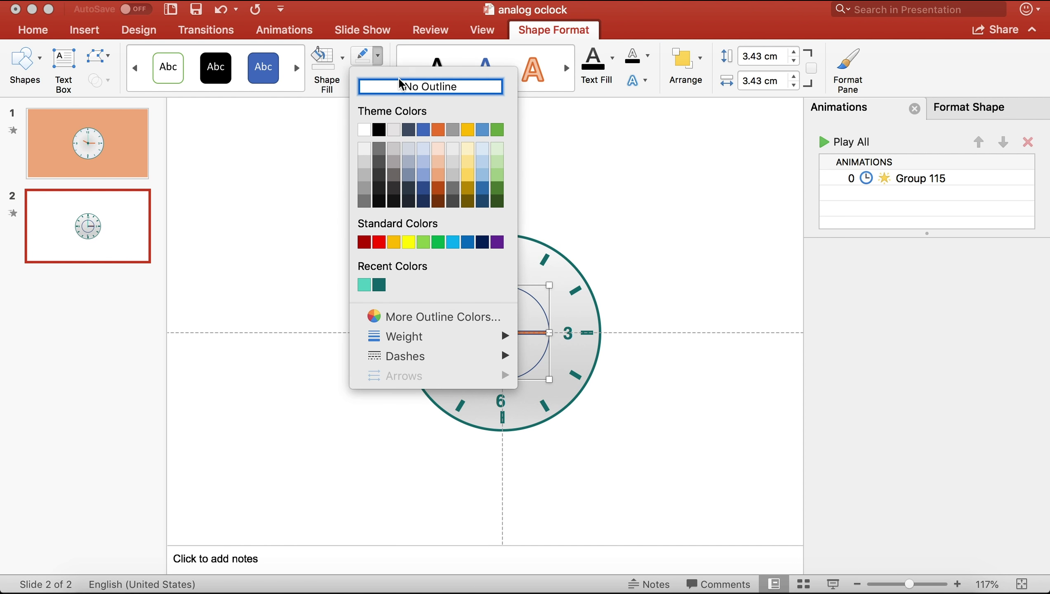
left_click(404, 86)
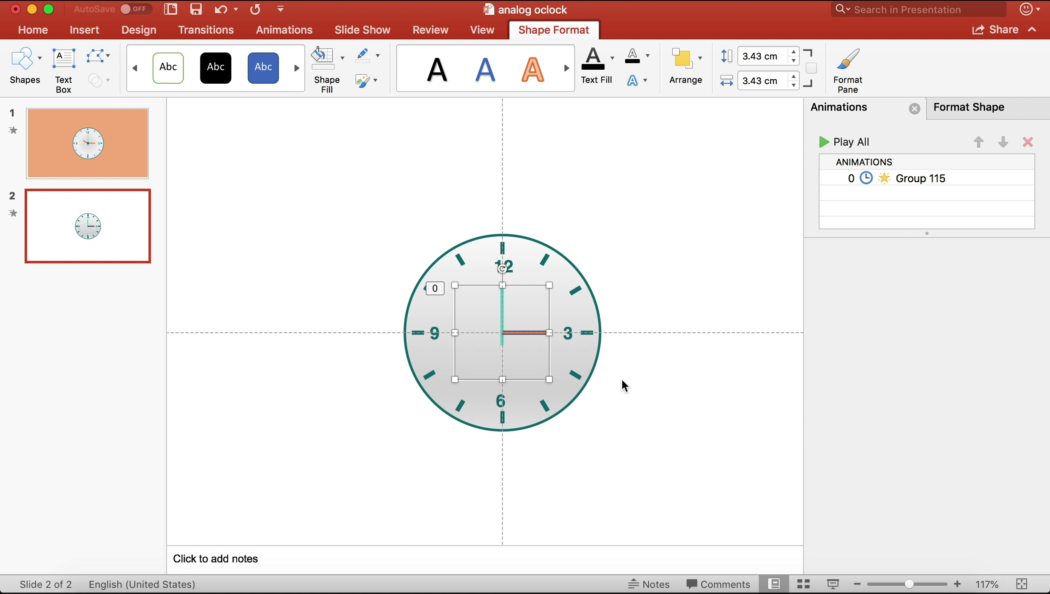
Group the invisible circle with the orange minute hand
left_click(534, 333)
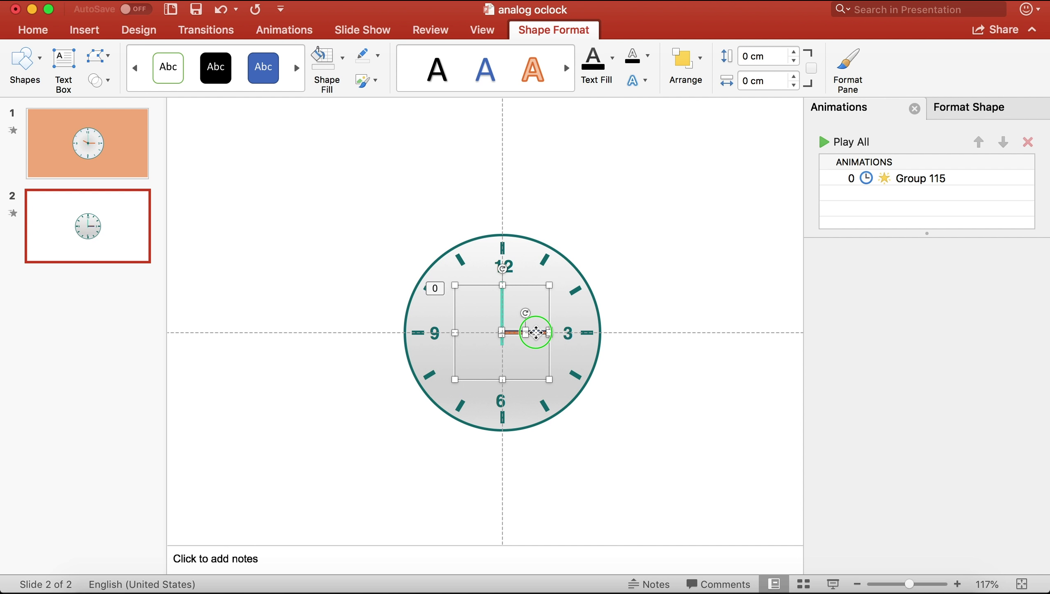
right_click(536, 333)
mouse_move(569, 397)
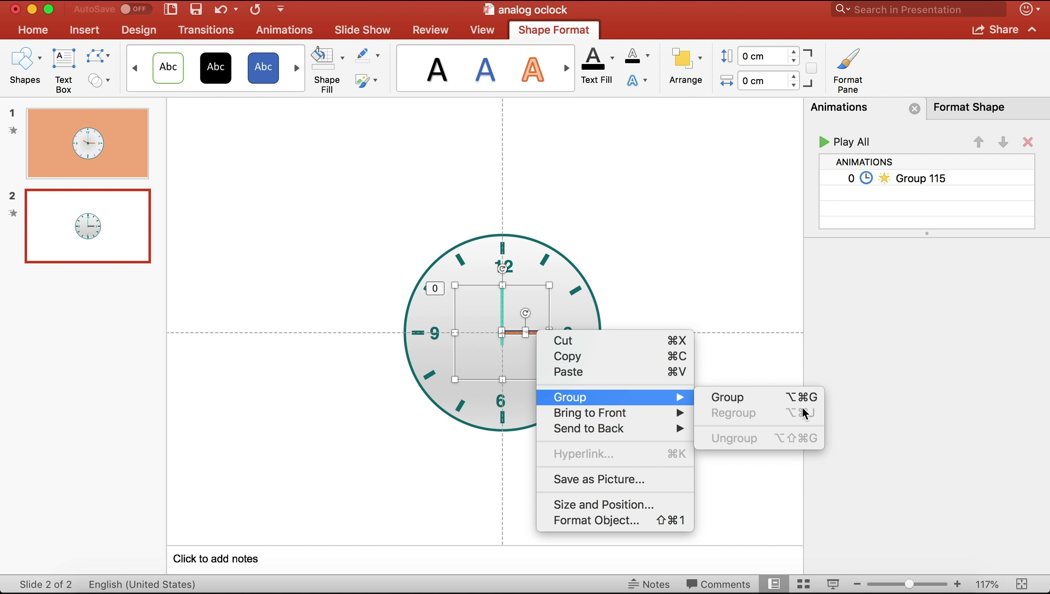
left_click(777, 398)
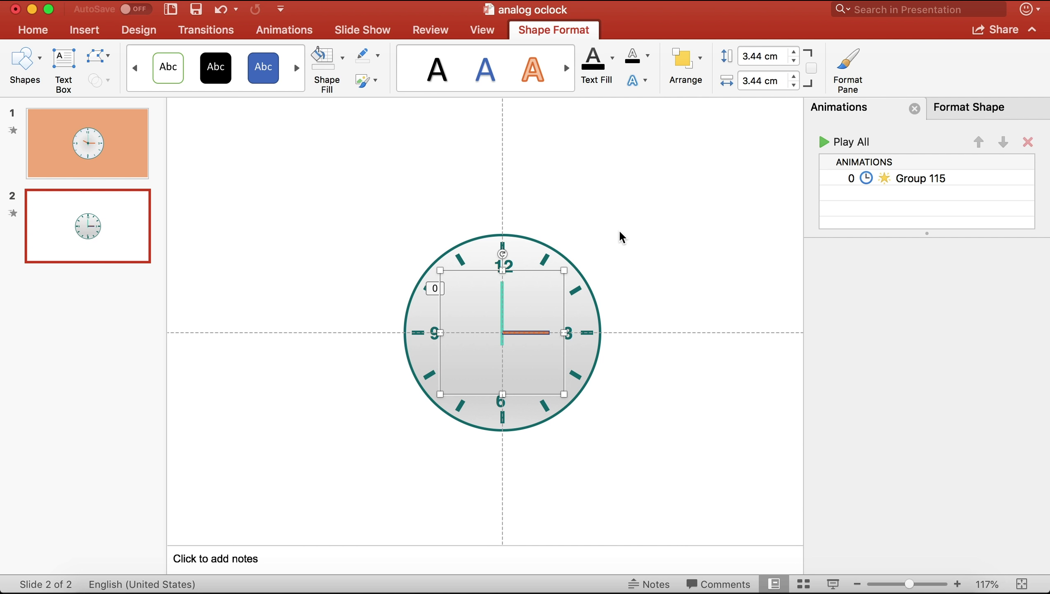
left_click(281, 34)
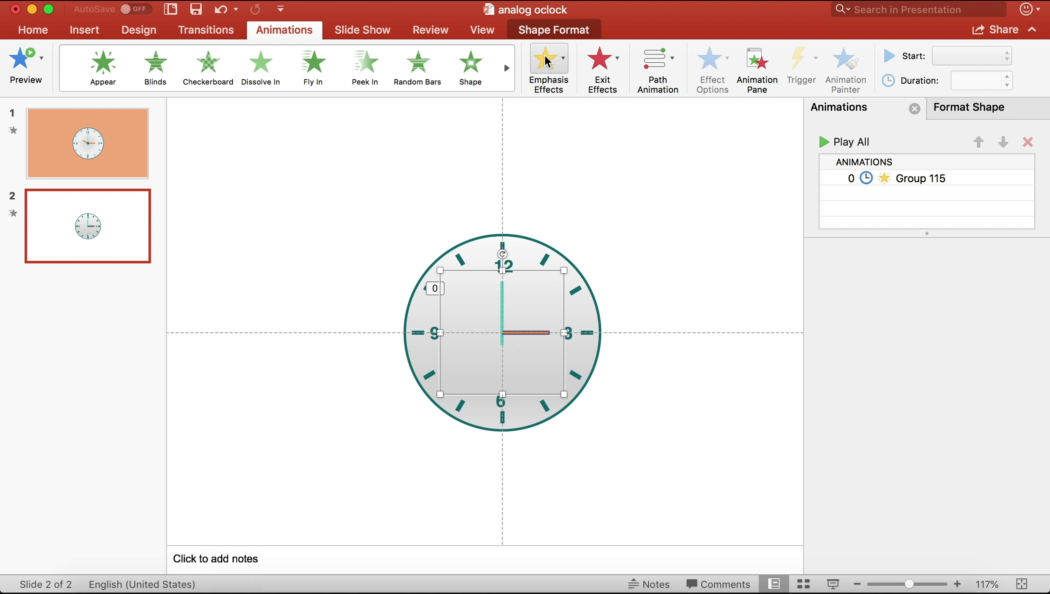
Apply a Spin emphasis to the orange hand's group with a custom 60° clockwise amount
left_click(561, 62)
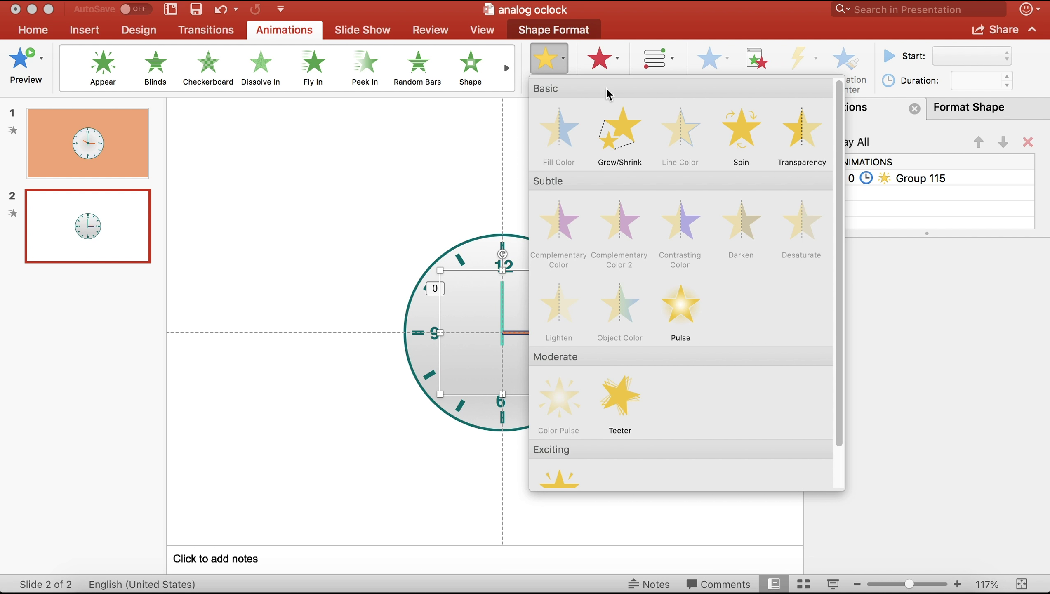
left_click(752, 132)
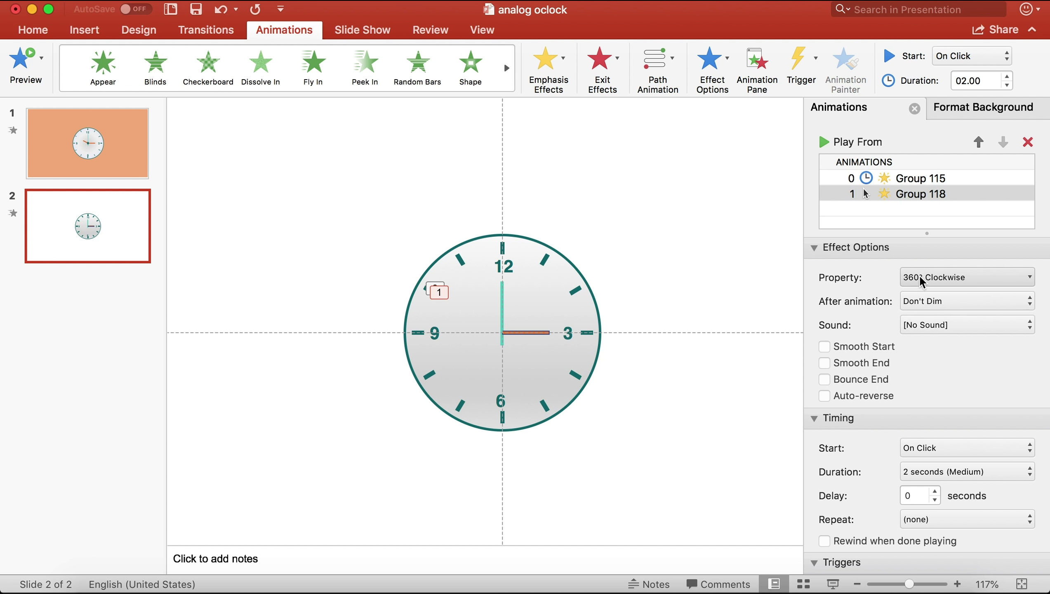
left_click(920, 278)
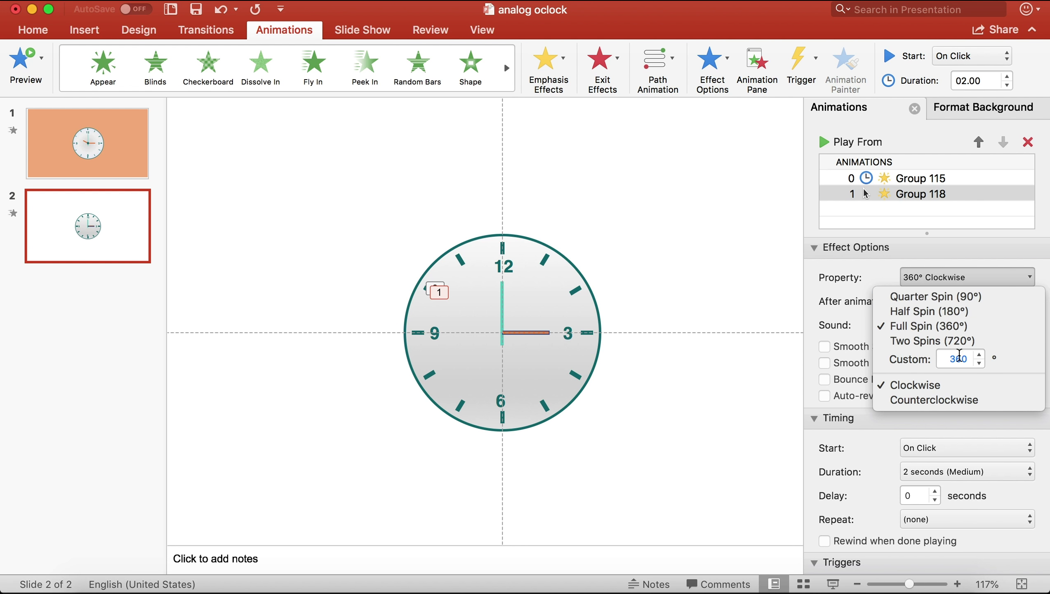
double_click(958, 358)
type("6")
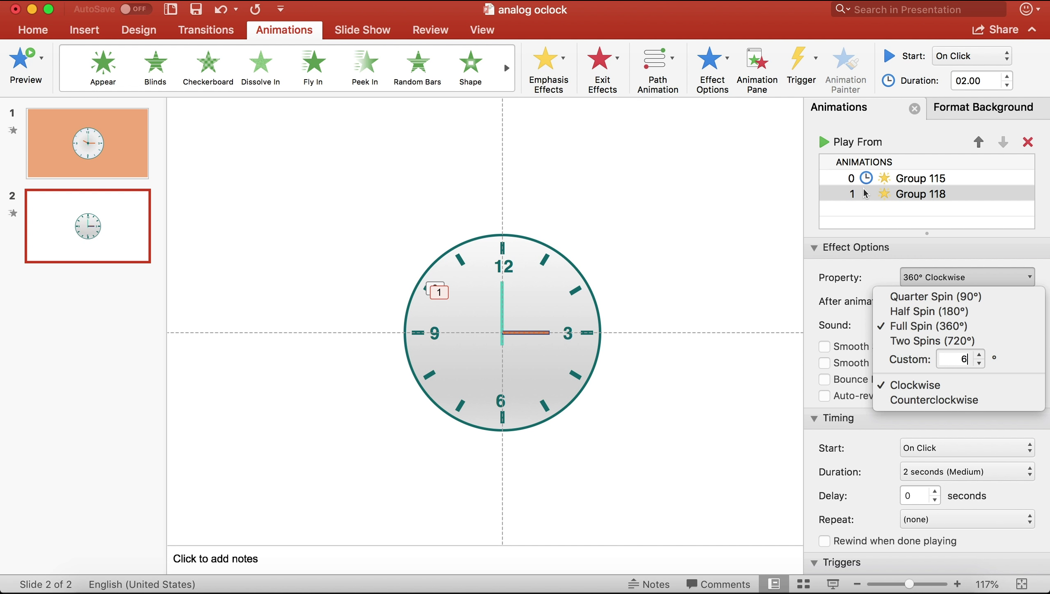
left_click(997, 419)
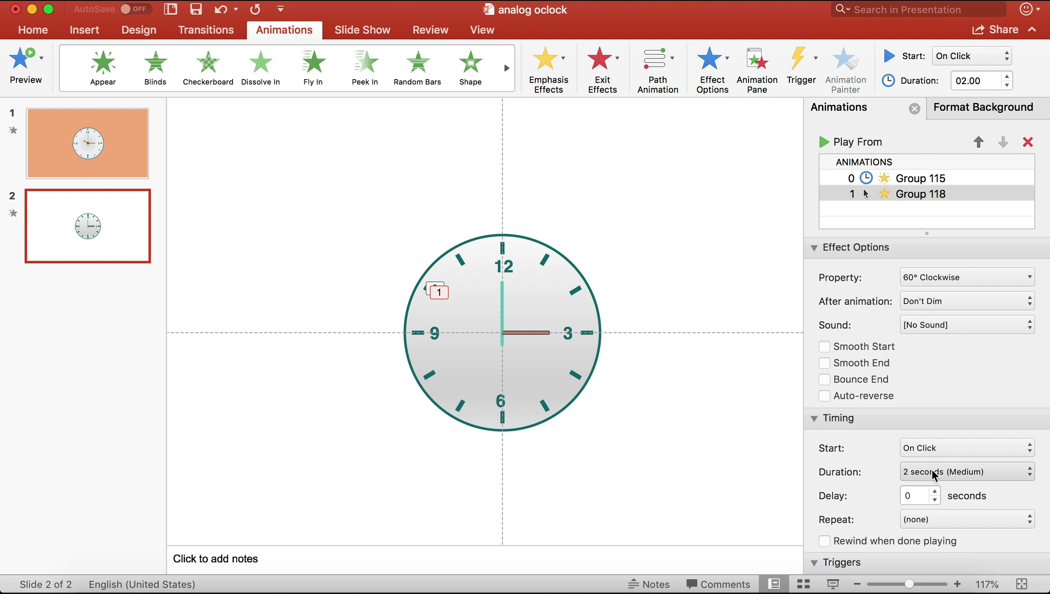
Set the spin to start With Previous and last 600 seconds
left_click(928, 452)
left_click(931, 480)
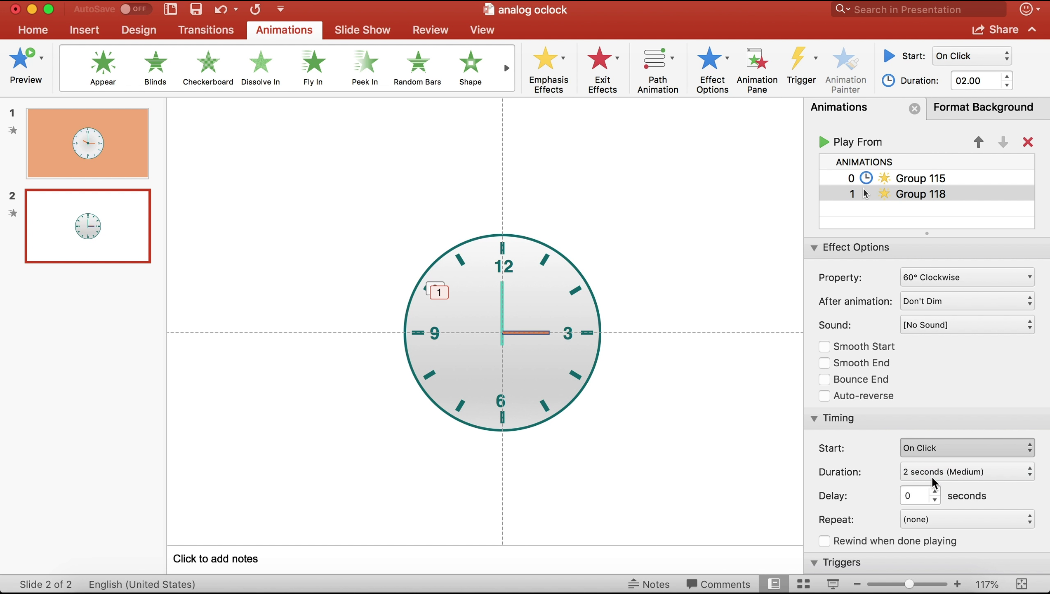
left_click(931, 454)
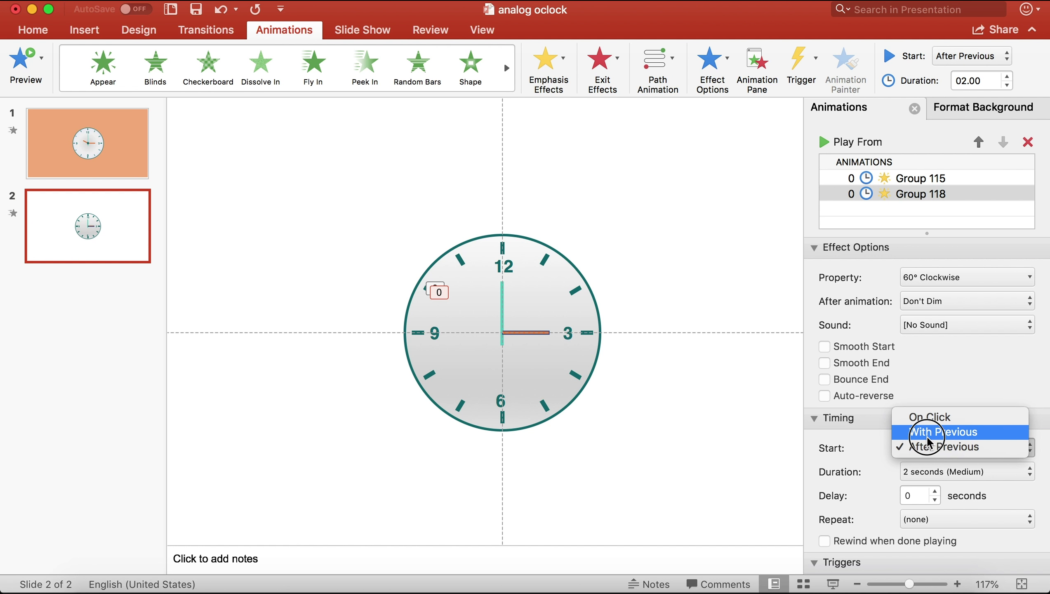
left_click(928, 436)
left_click(935, 473)
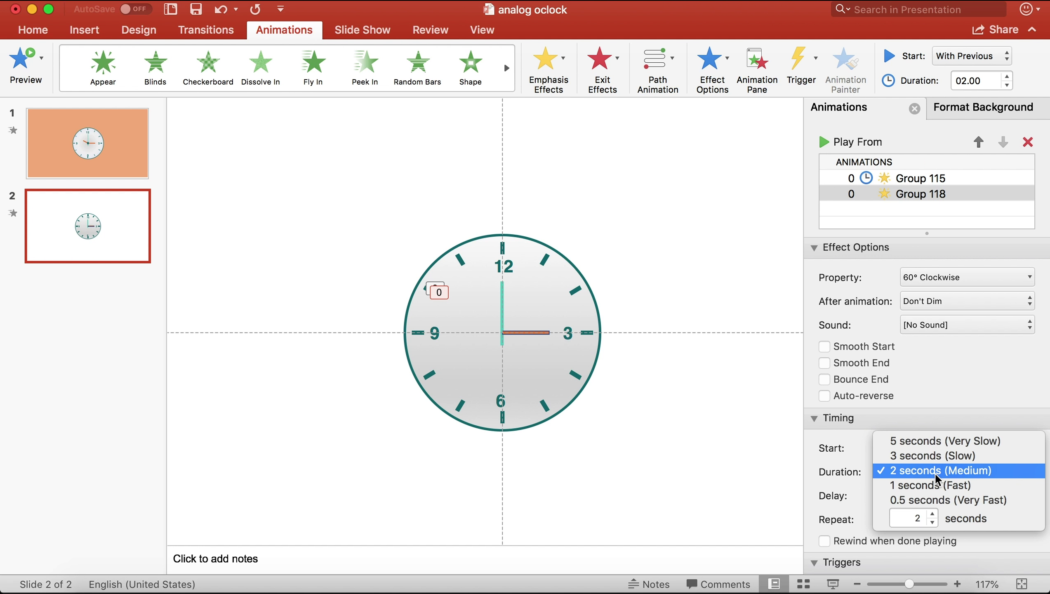
left_click(909, 517)
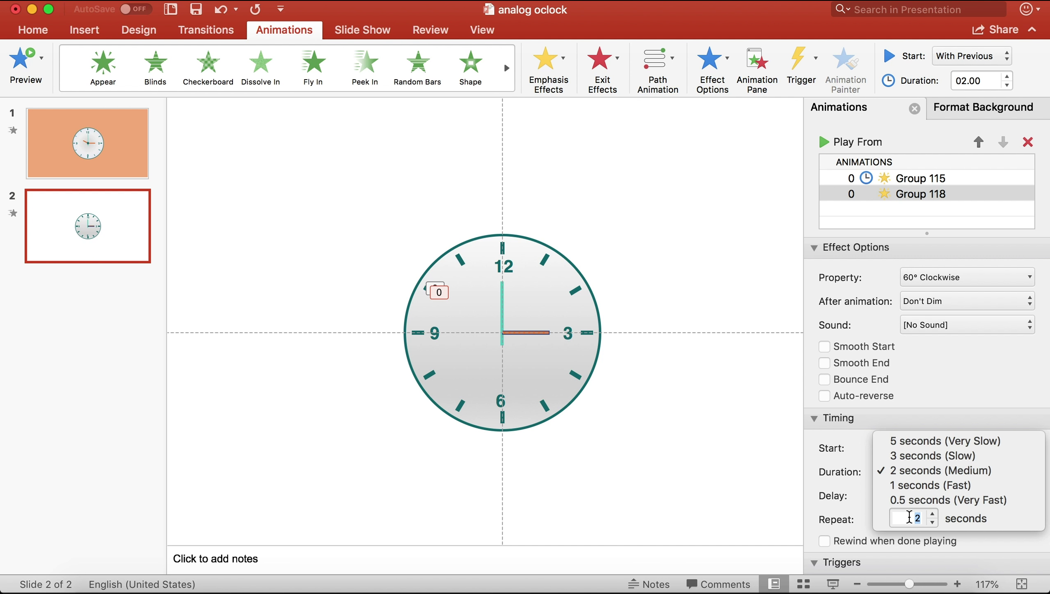
type("600")
key("Return")
left_click(852, 494)
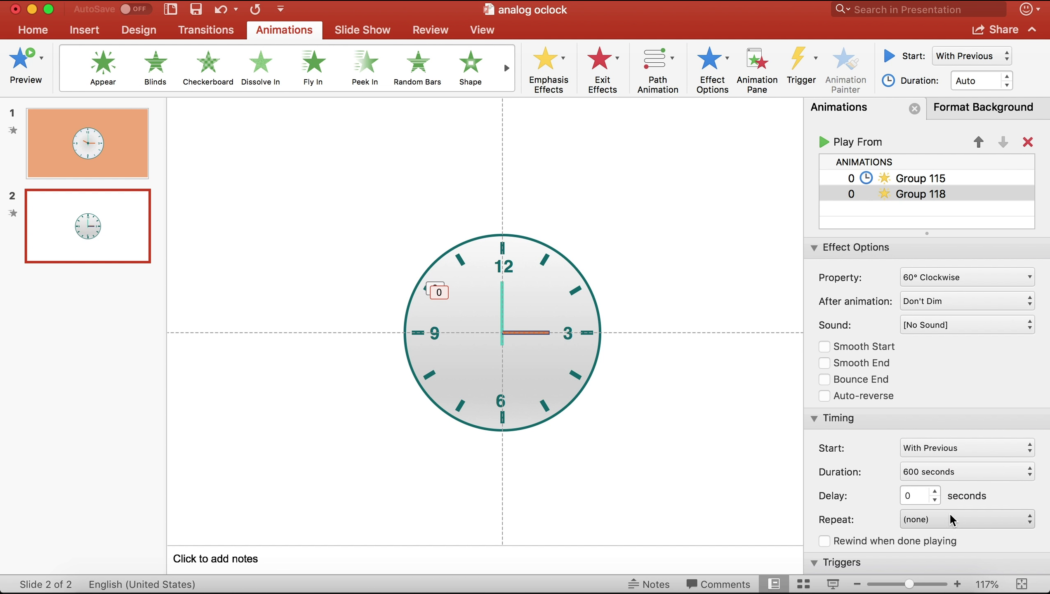
Repeat the spin until end of slide and start the slide show to preview
scroll(977, 496, "down", 2)
left_click(972, 486)
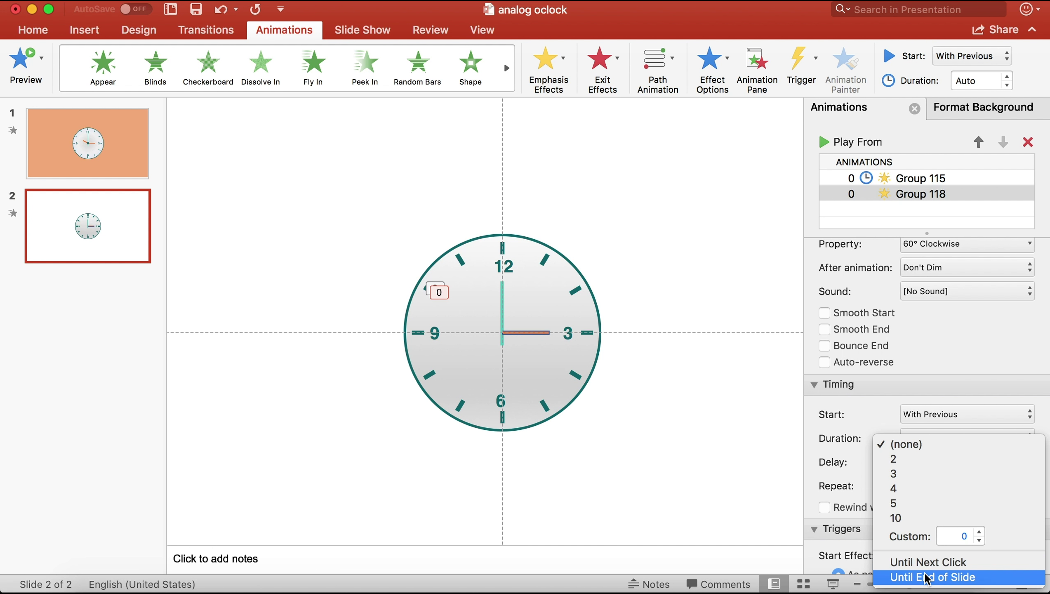
left_click(898, 572)
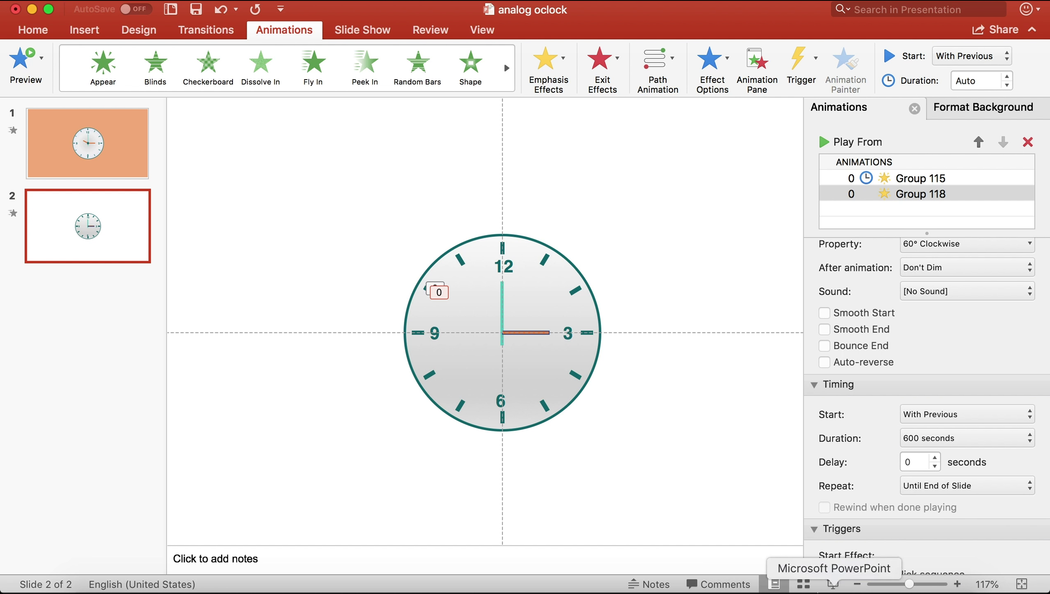
left_click(833, 584)
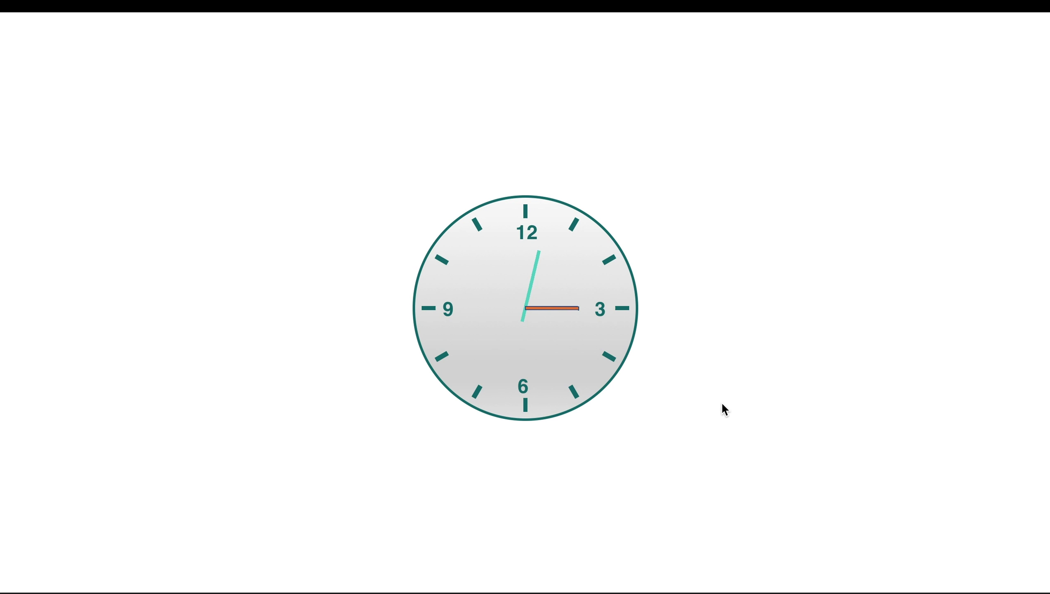
Exit the slide show and set the orange minute hand inside the group to No Outline
key("Escape")
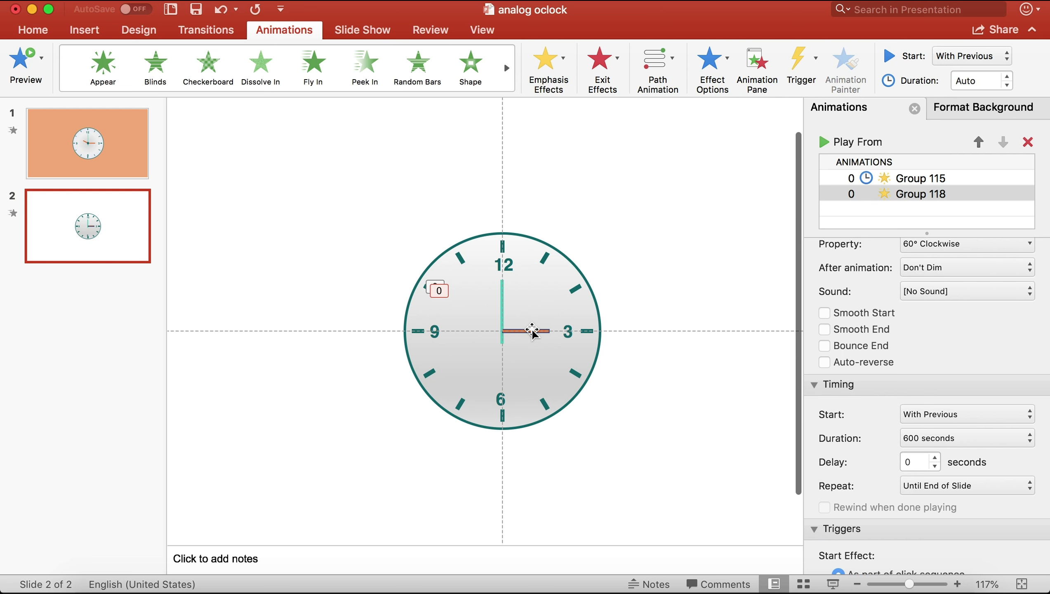
left_click(532, 331)
left_click(536, 332)
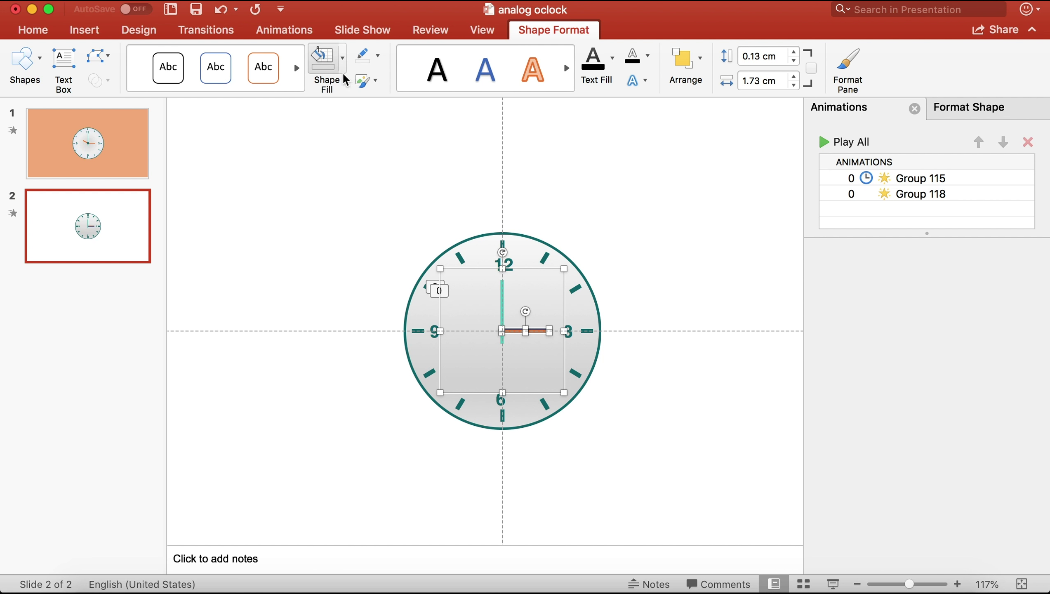
left_click(381, 61)
left_click(407, 87)
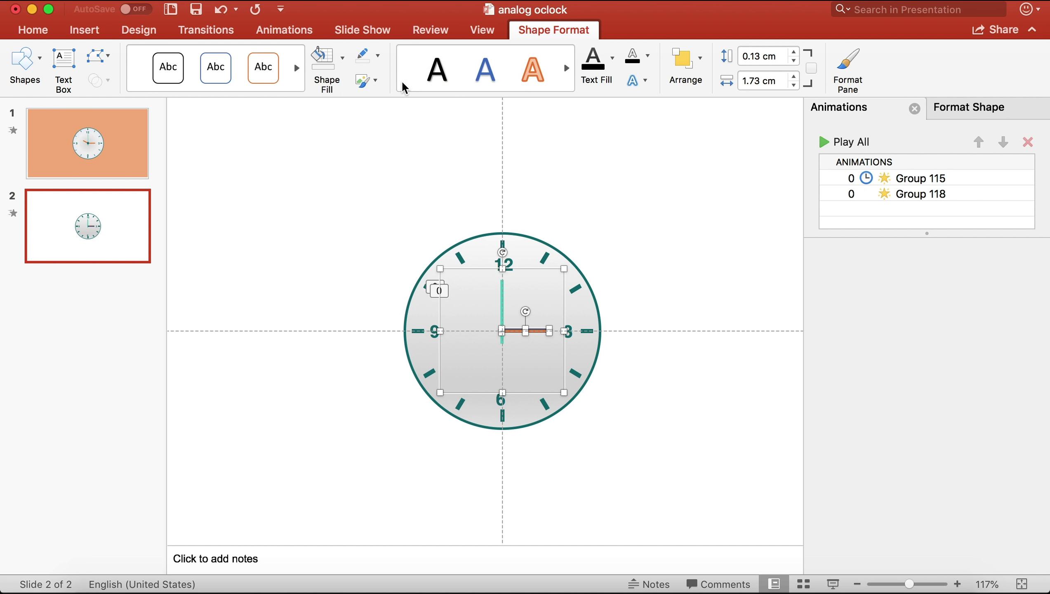
left_click(595, 215)
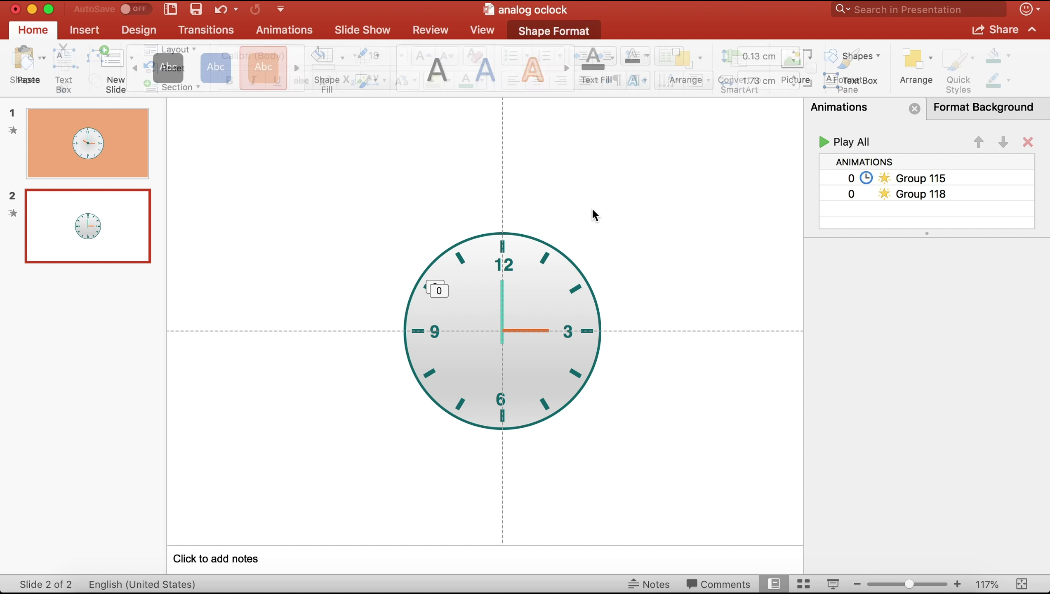
Draw a short, thick rectangle beside the 9
left_click(90, 31)
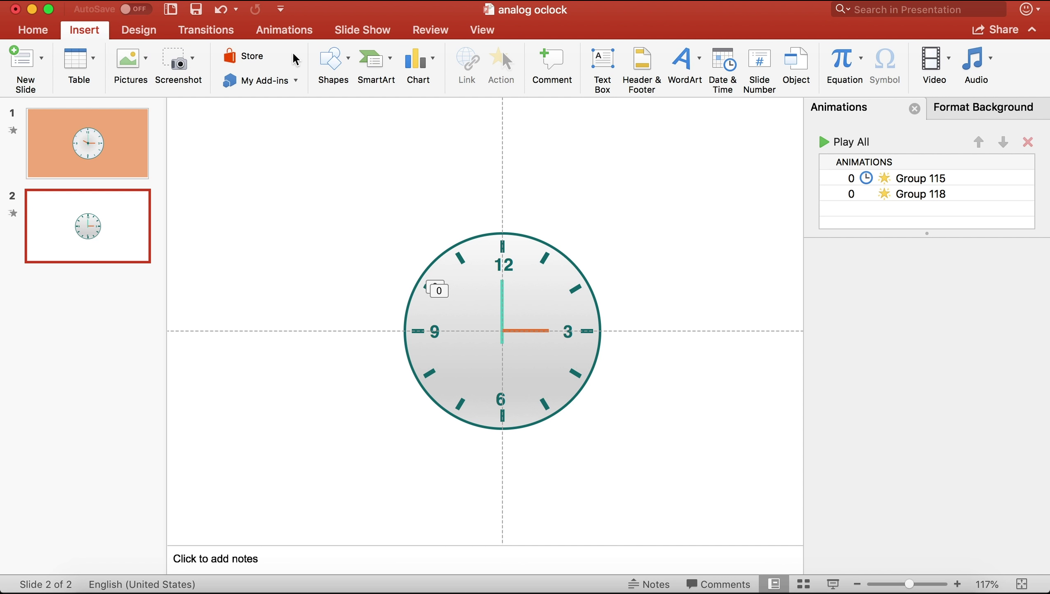
left_click(347, 62)
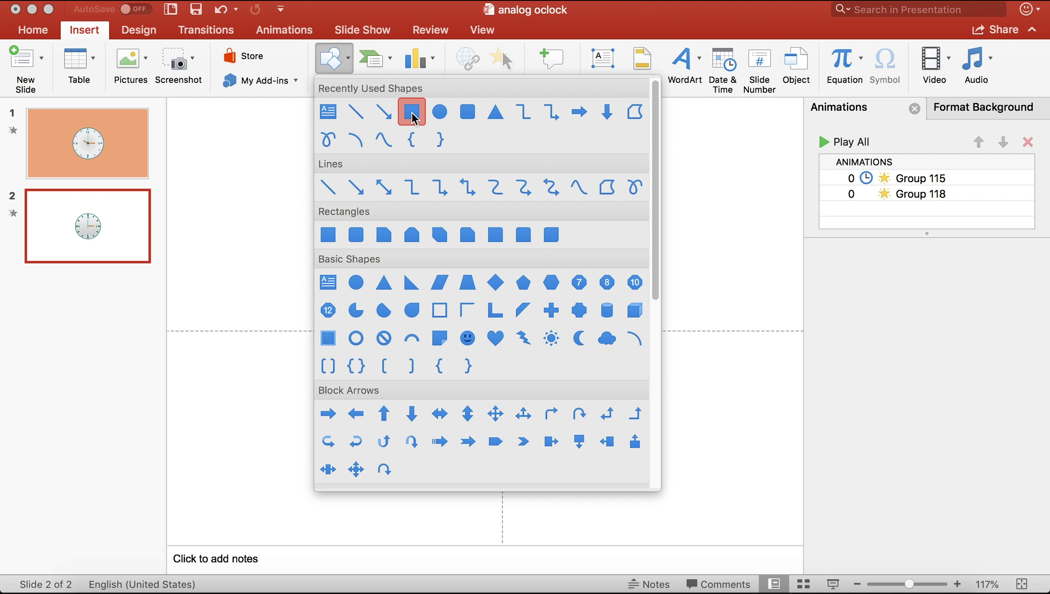
left_click(398, 120)
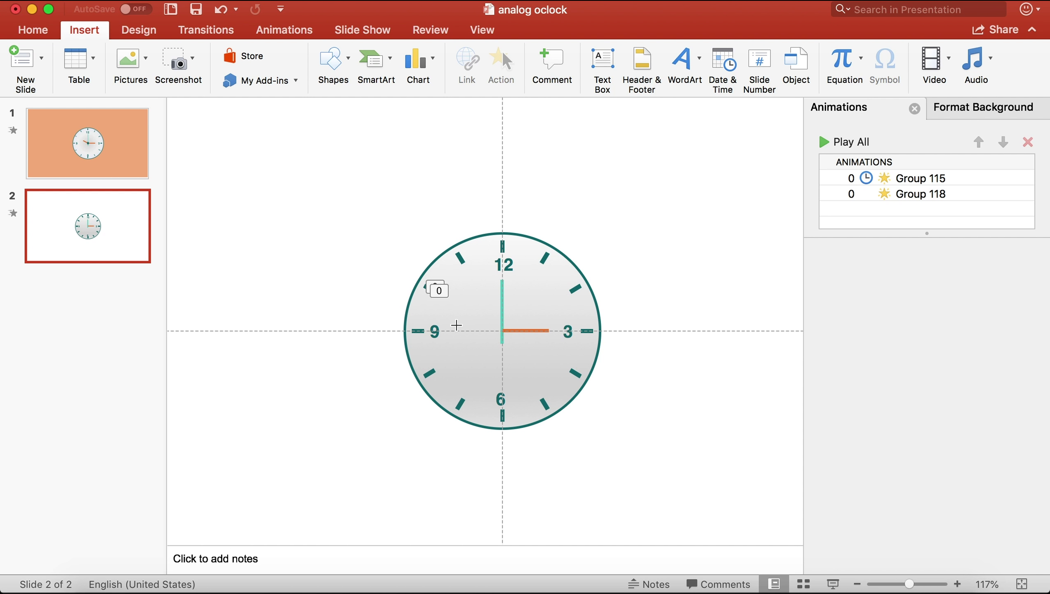
left_click_drag(455, 331, 484, 338)
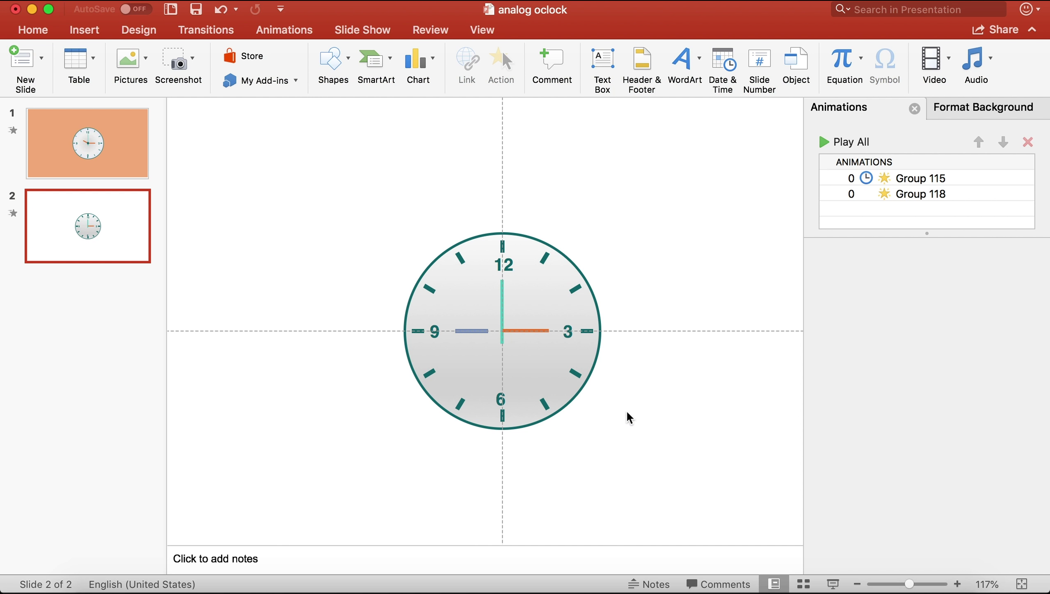
left_click(925, 582)
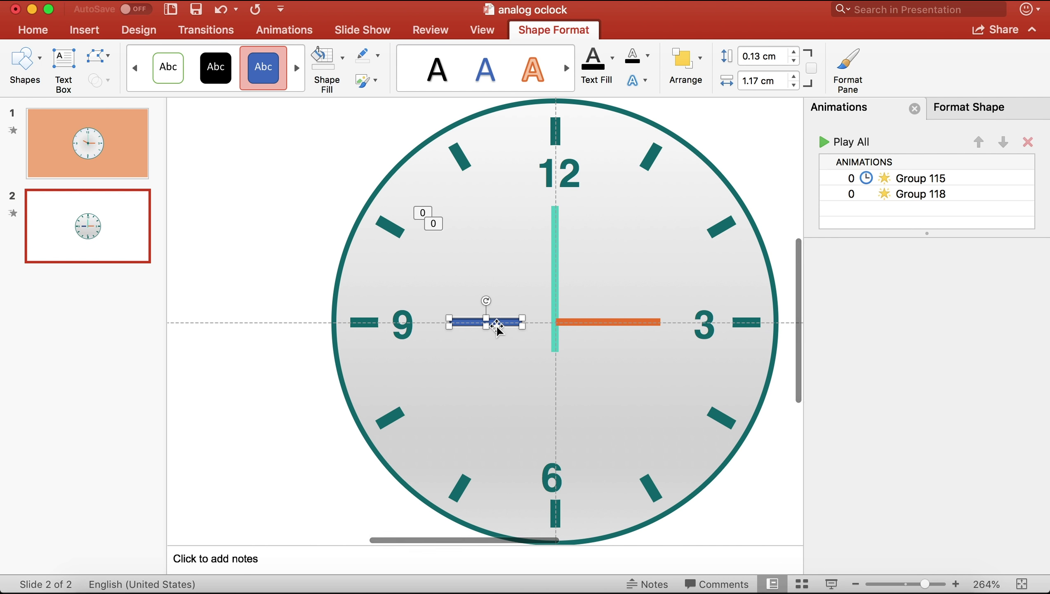
left_click_drag(485, 331, 485, 331)
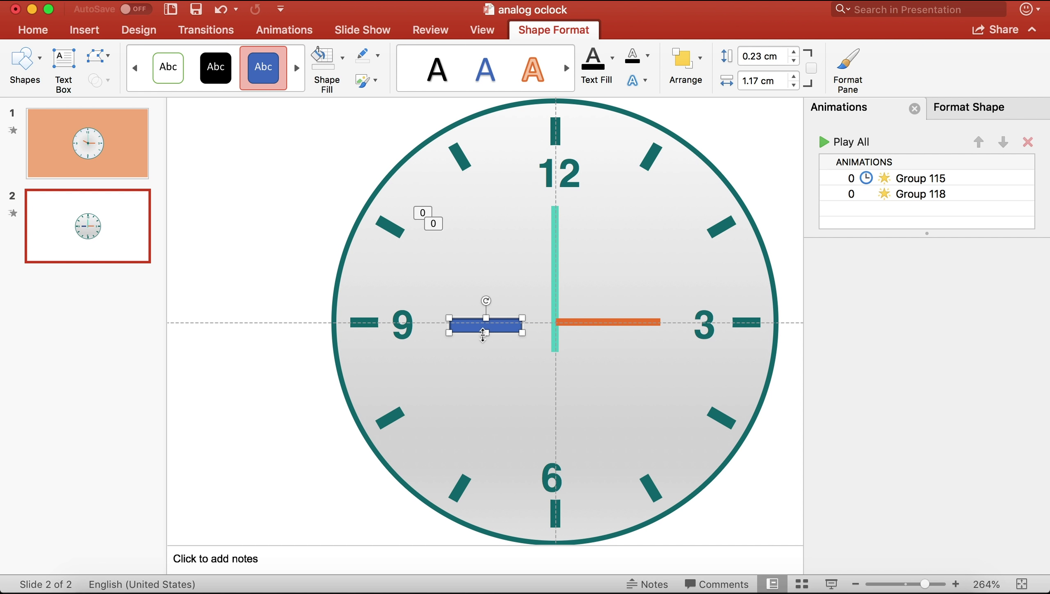
Fill the bar orange with no outline
left_click(343, 65)
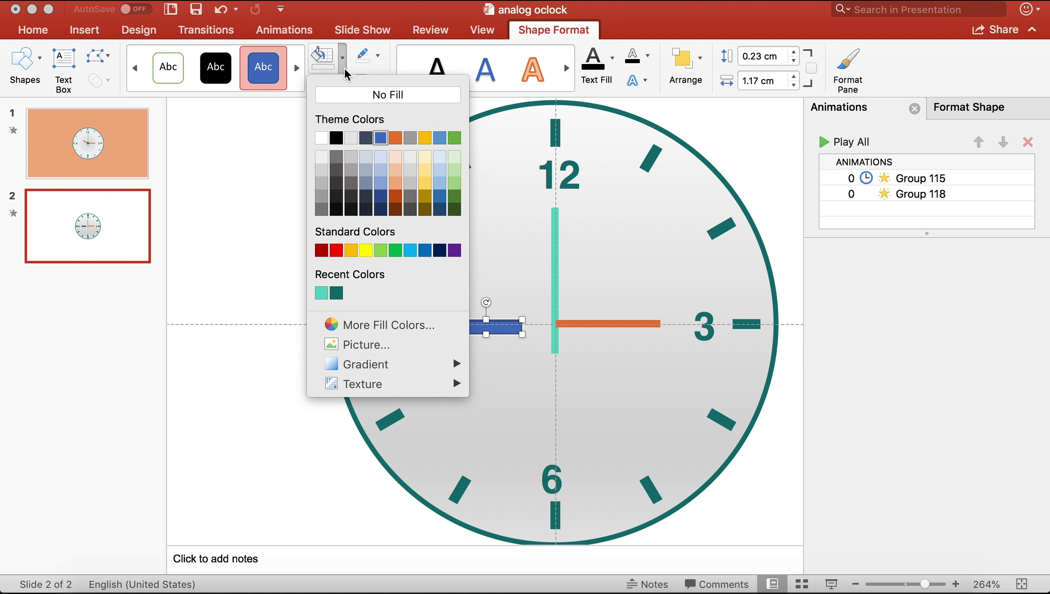
left_click(395, 138)
left_click(377, 58)
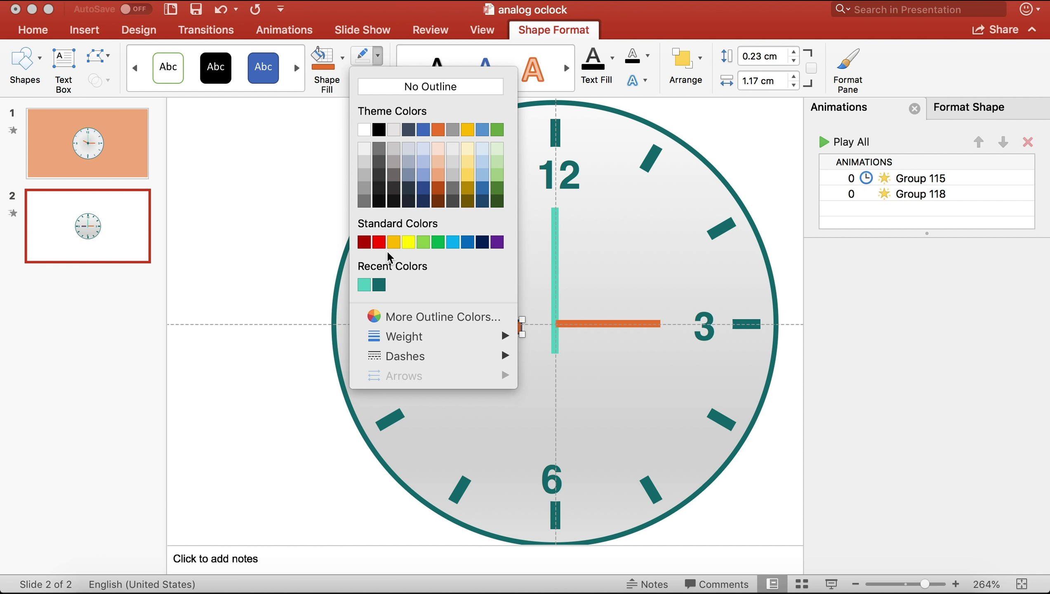
left_click(428, 86)
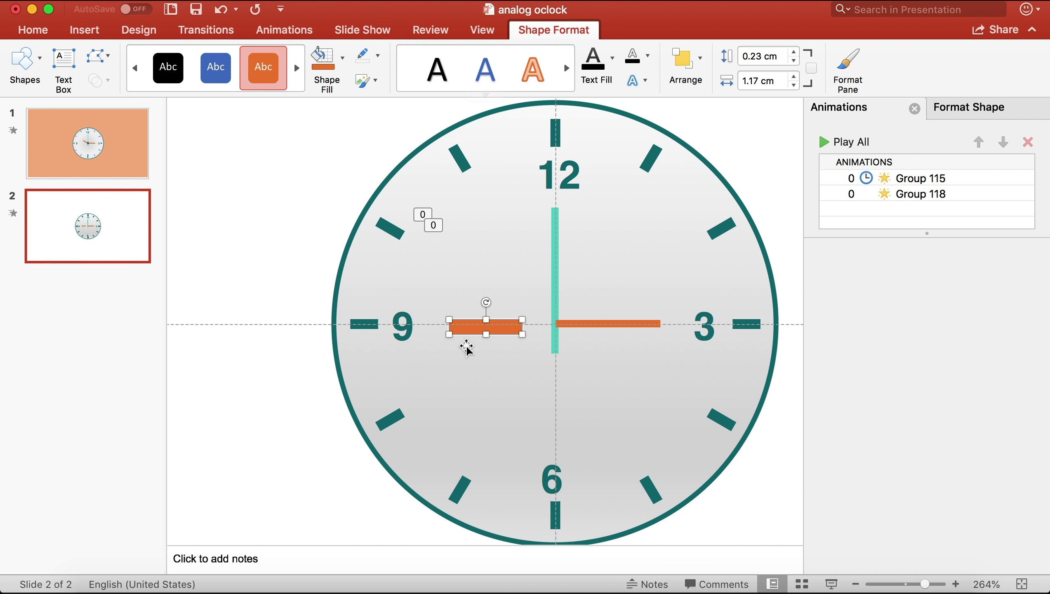
Rotate the bar about 30° and move it so its end meets the clock centre, pointing toward 10
left_click_drag(486, 302, 505, 292)
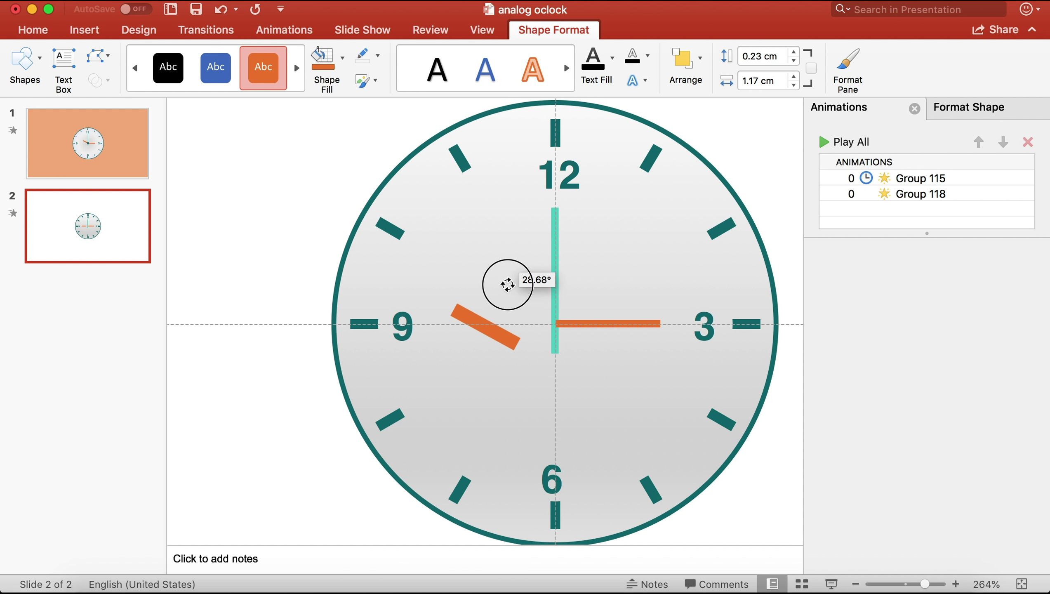
left_click_drag(497, 336, 545, 320)
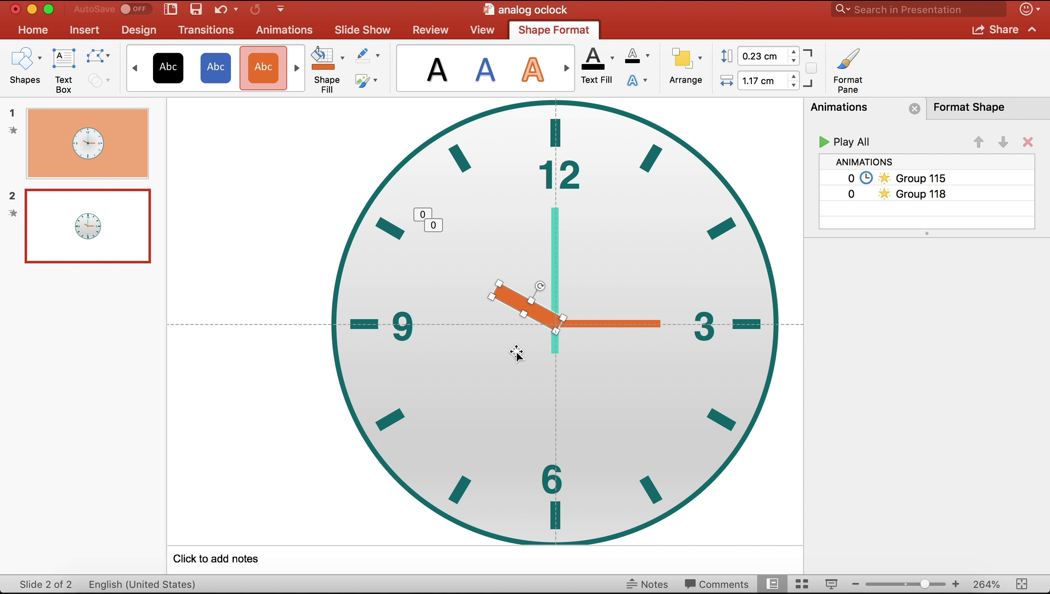
left_click(512, 303)
left_click_drag(514, 304, 512, 296)
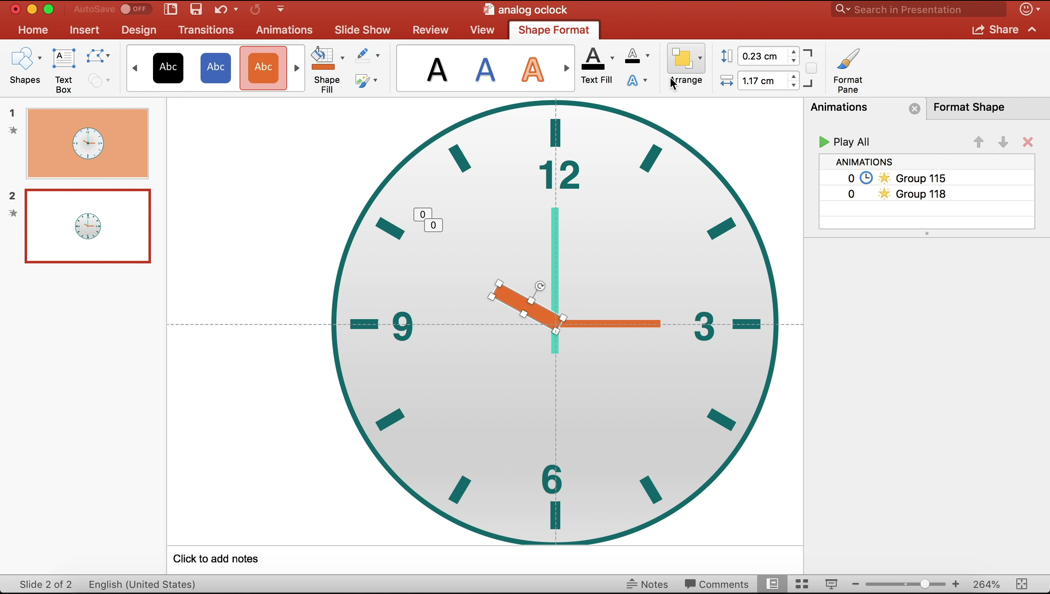
left_click(89, 30)
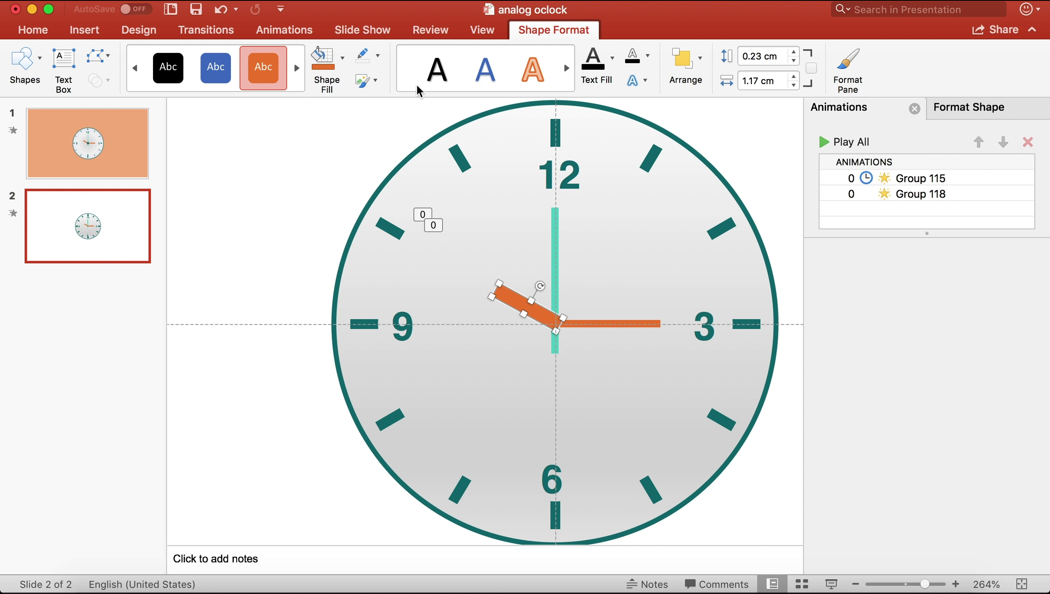
left_click(345, 65)
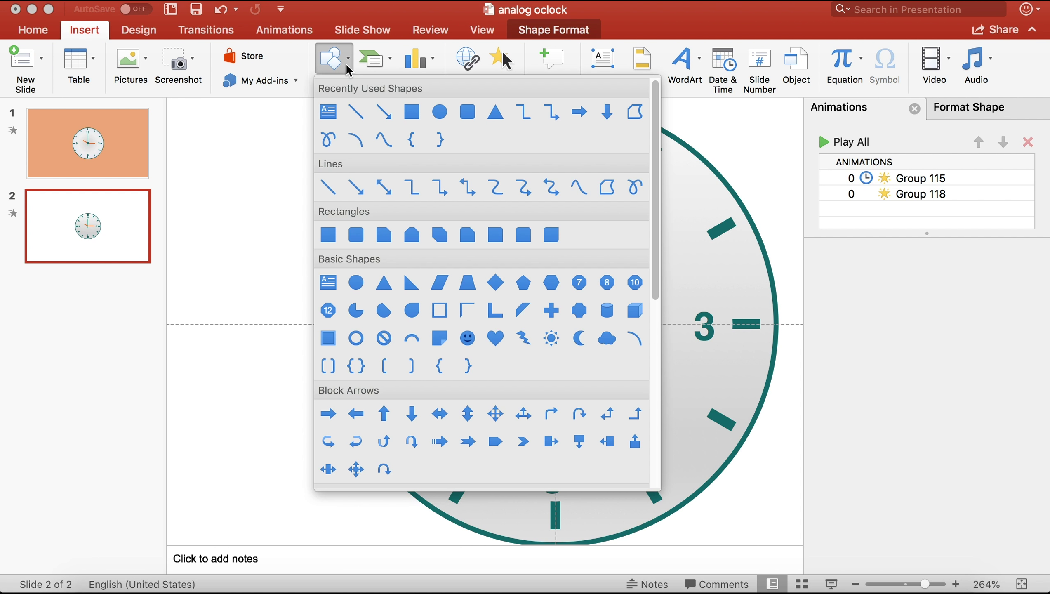
Draw a 2.4 cm oval centred on the clock and remove its fill and outline
left_click(441, 110)
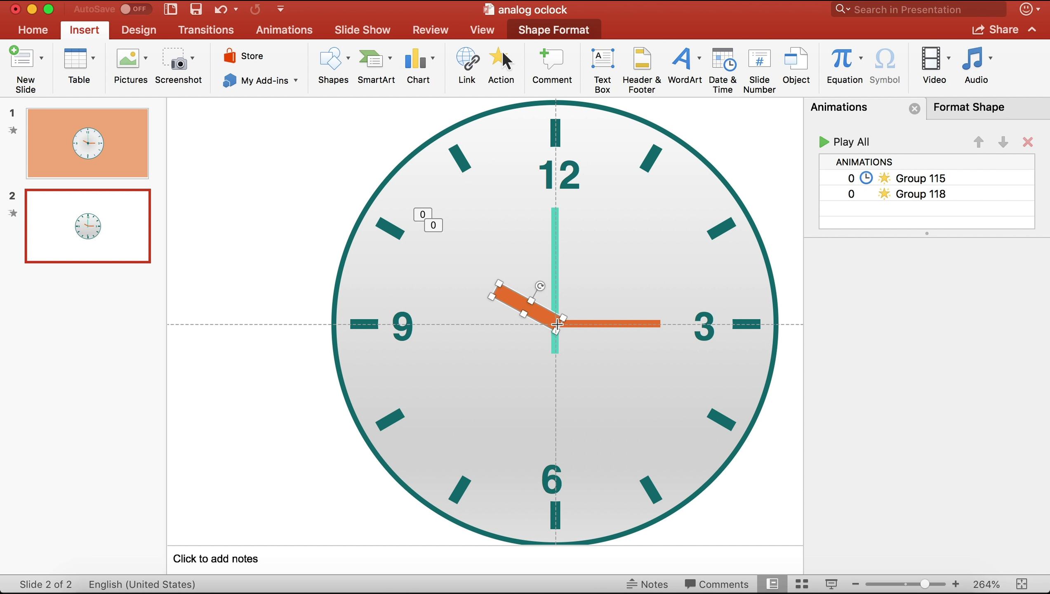
left_click_drag(557, 324, 490, 254)
right_click(570, 309)
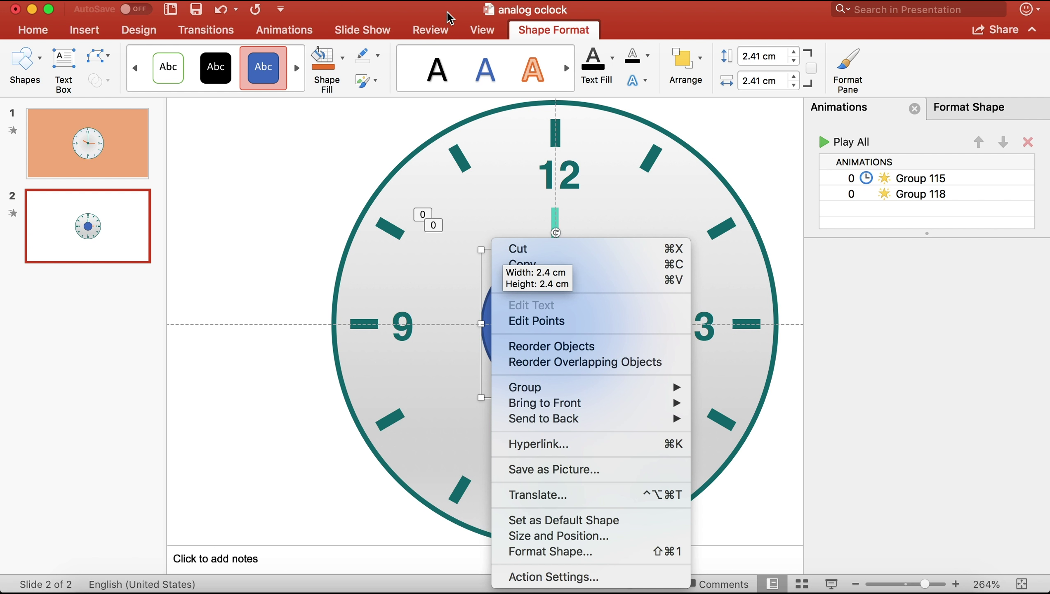
left_click(450, 17)
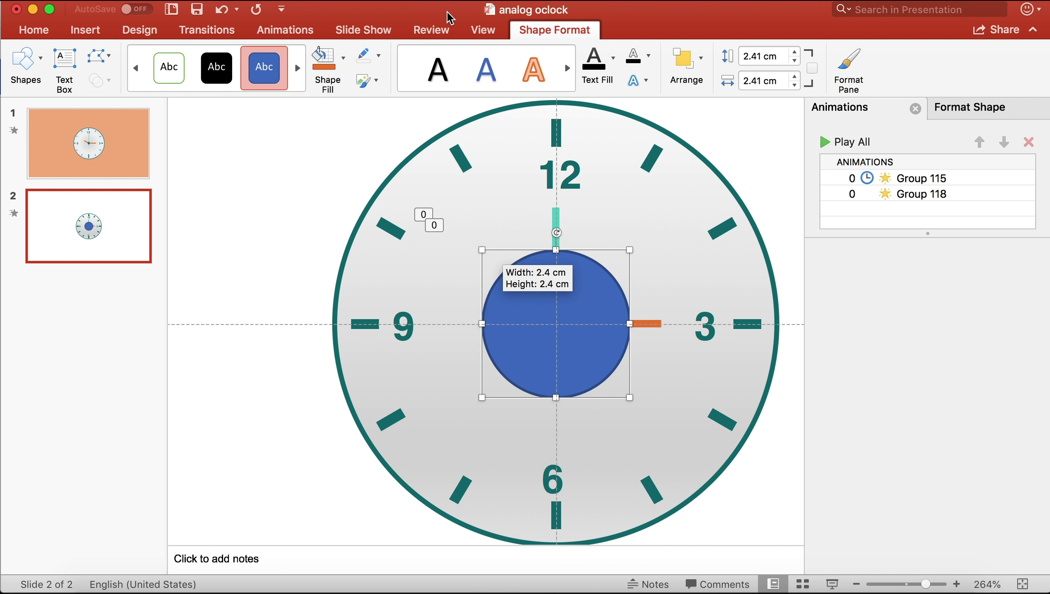
left_click(345, 61)
left_click(393, 94)
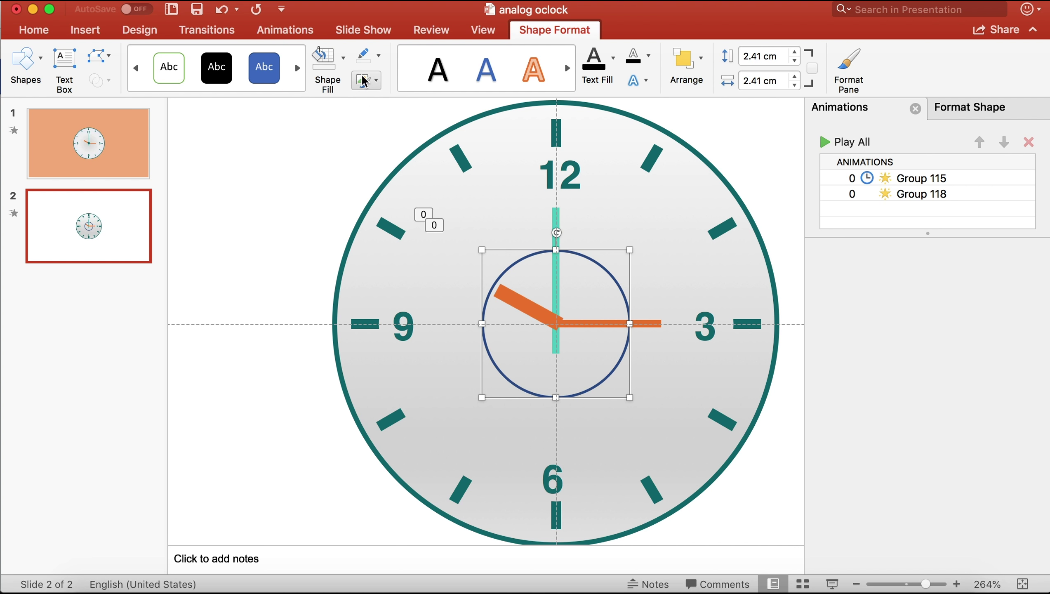
left_click(380, 58)
left_click(397, 87)
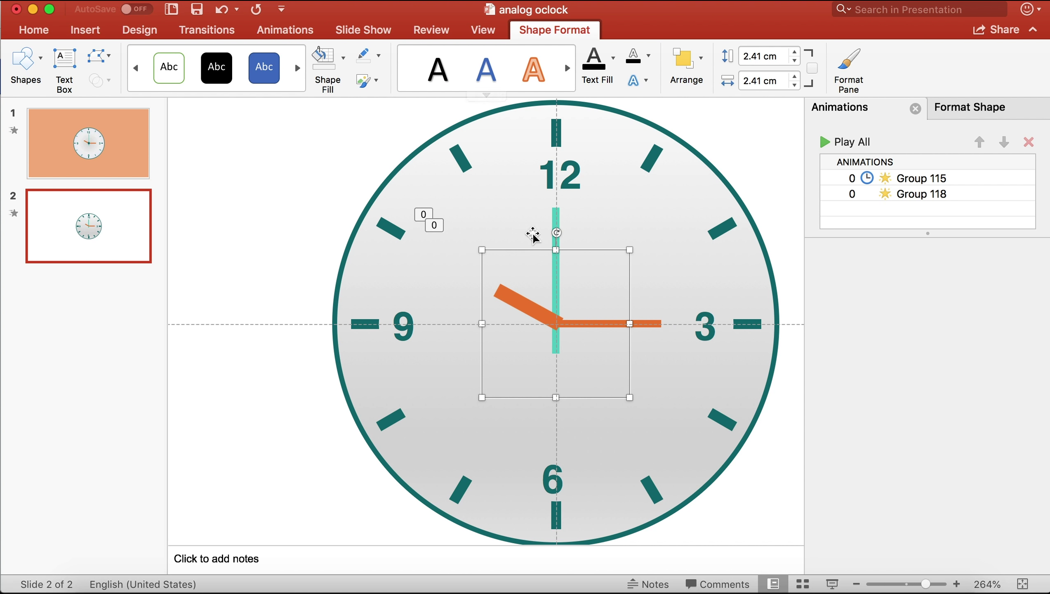
Group the invisible circle with the orange hour hand
left_click(531, 309)
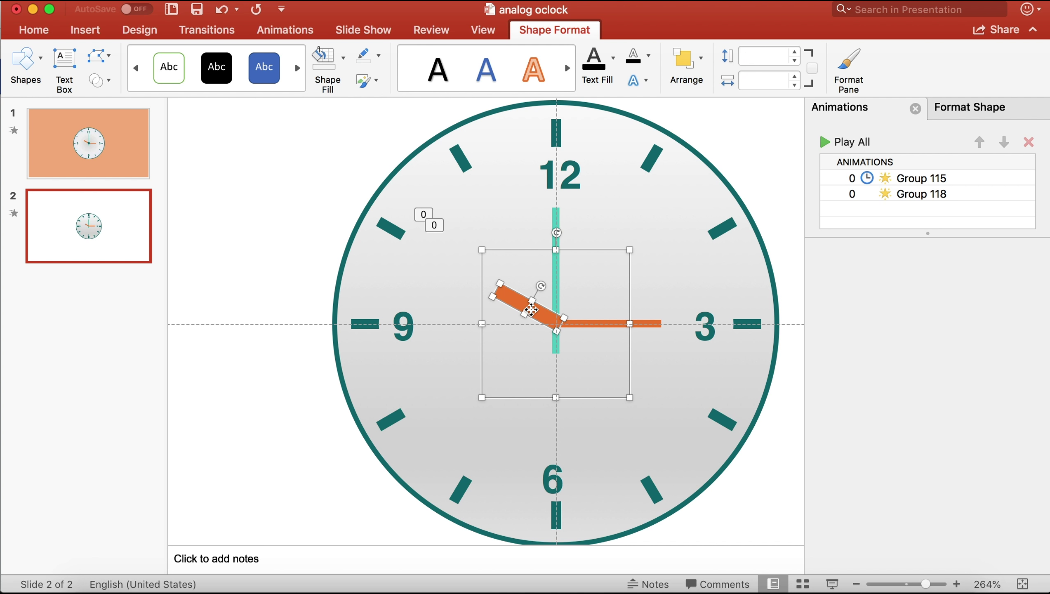
right_click(546, 315)
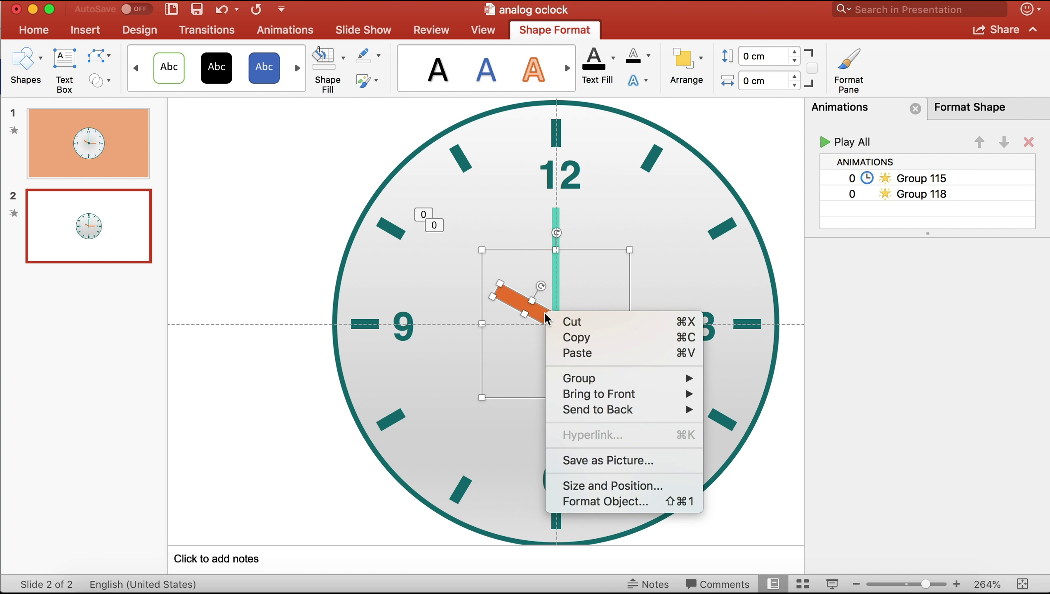
mouse_move(623, 378)
left_click(764, 381)
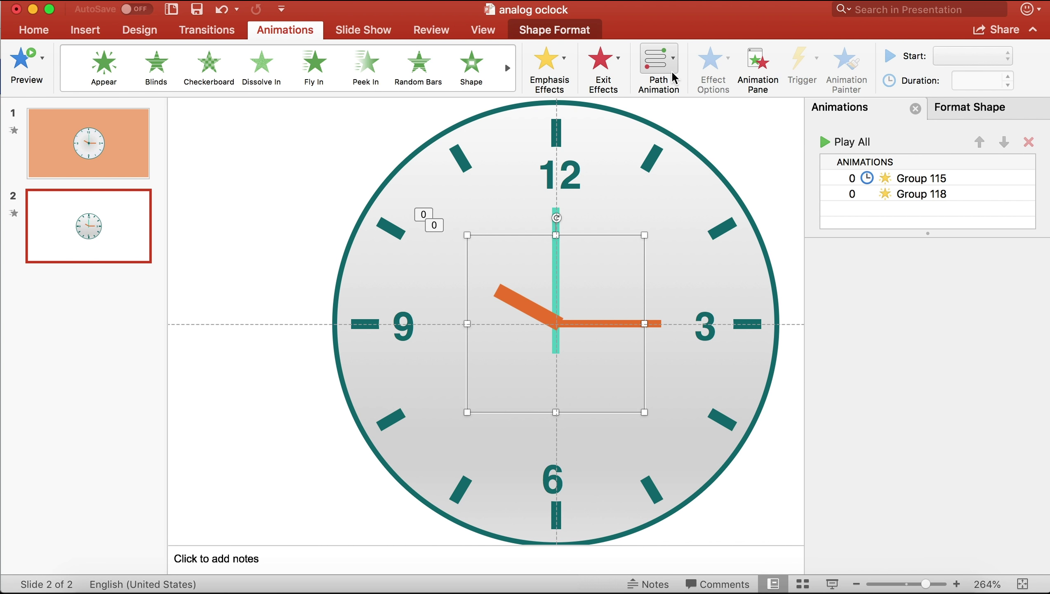
Apply a Spin emphasis to Group 121 with a custom 6° clockwise amount
left_click(547, 66)
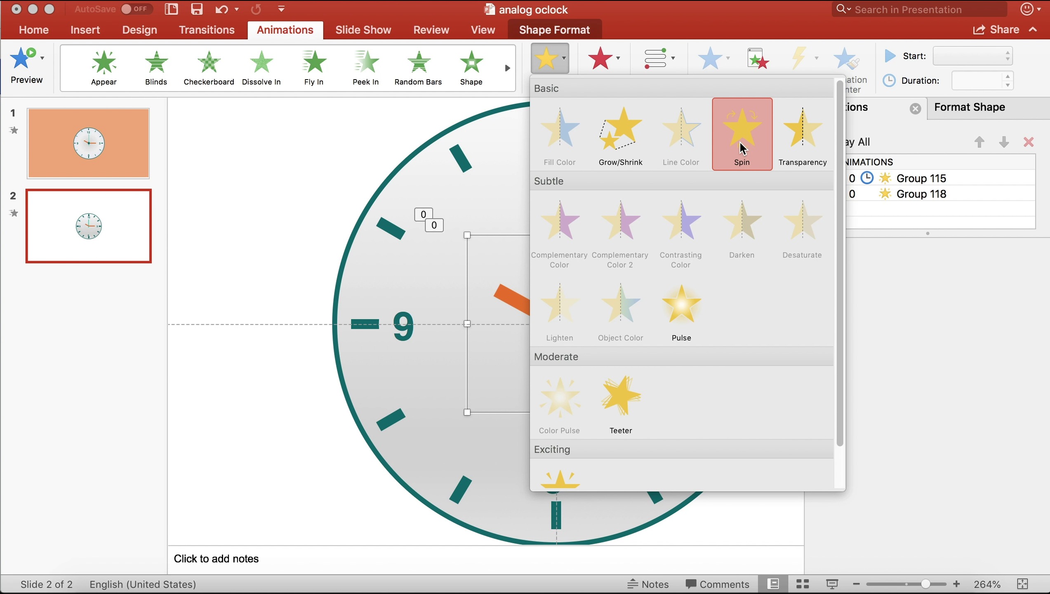
key("Escape")
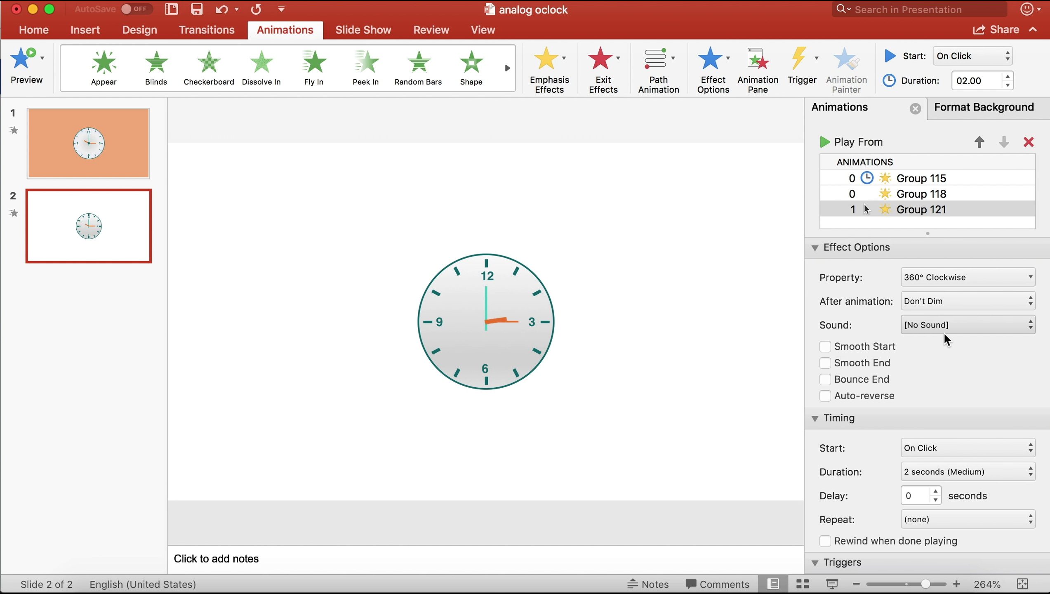
left_click(945, 278)
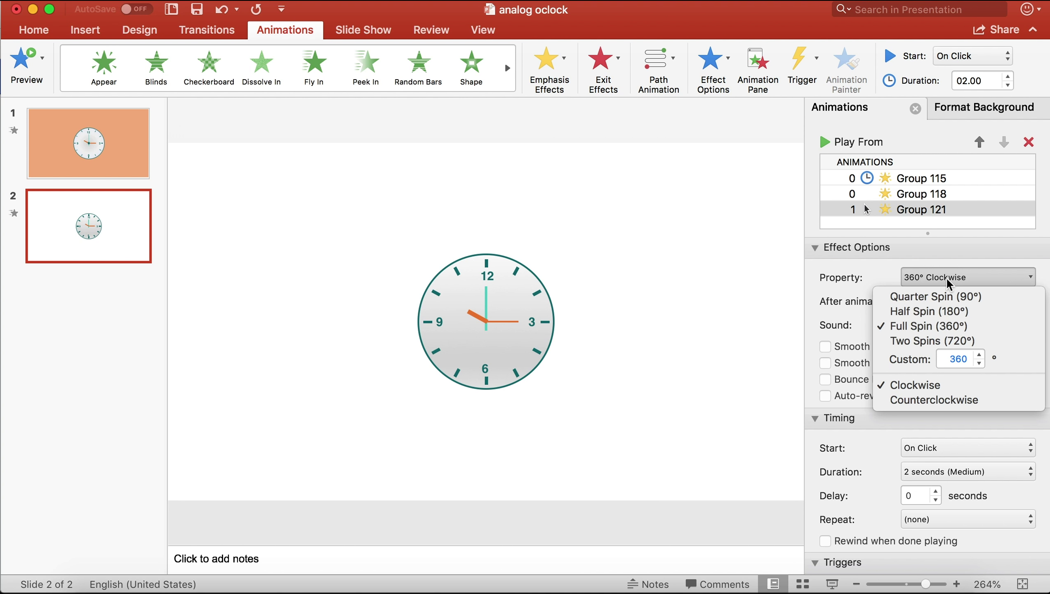
left_click_drag(967, 360, 945, 359)
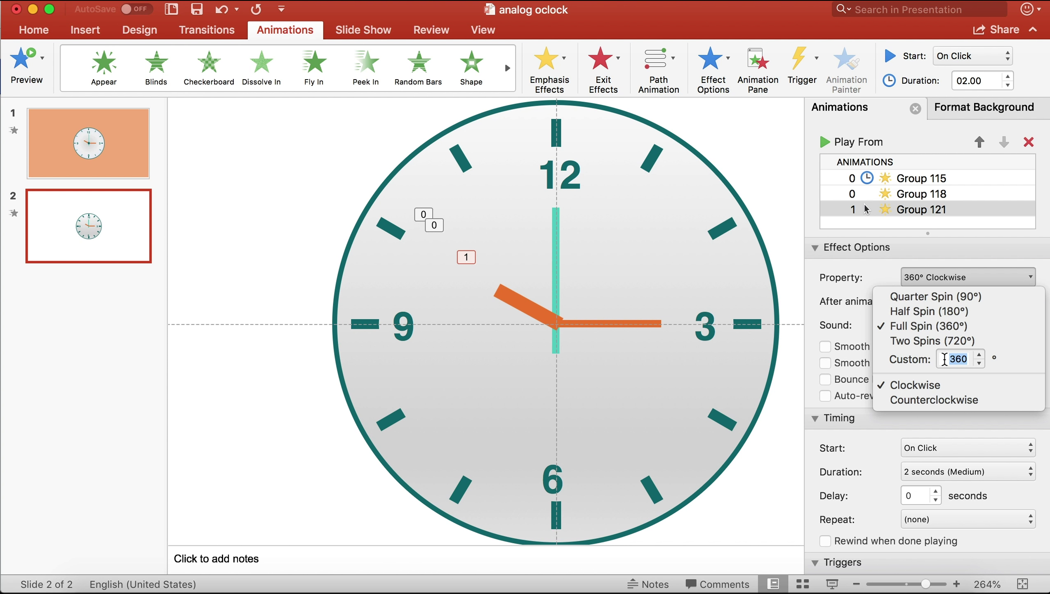
type("6")
key("Return")
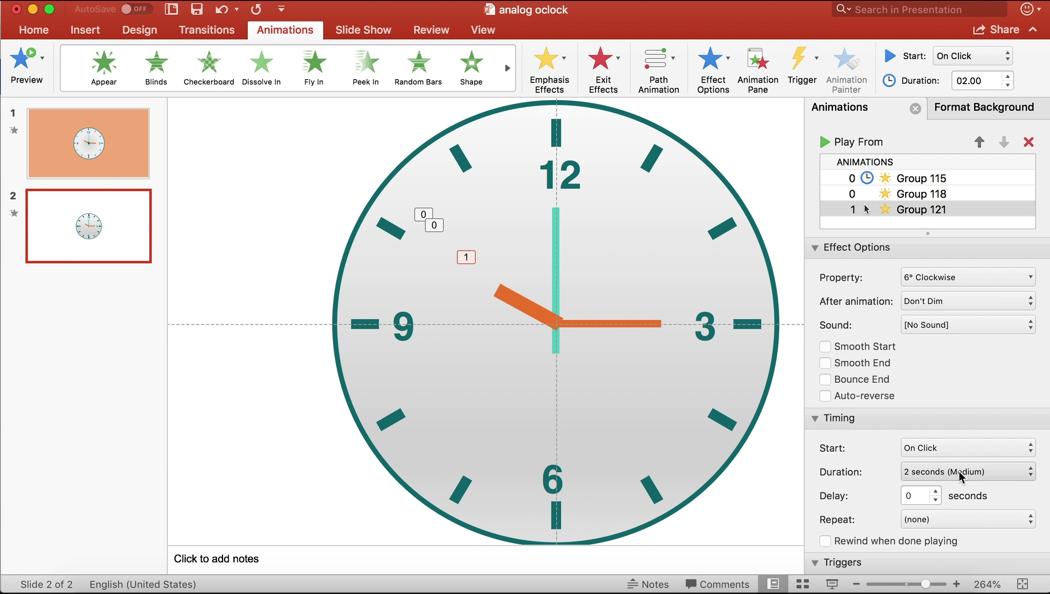
Set the spin's duration to 600 seconds
left_click_drag(922, 495, 882, 495)
type("6")
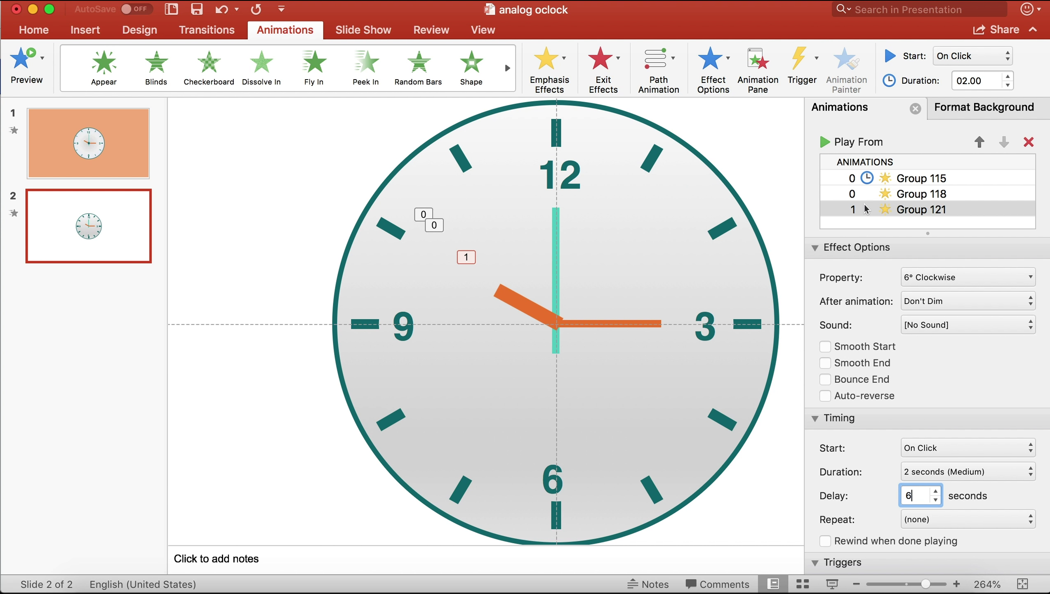
type("0")
key("Return")
left_click(946, 467)
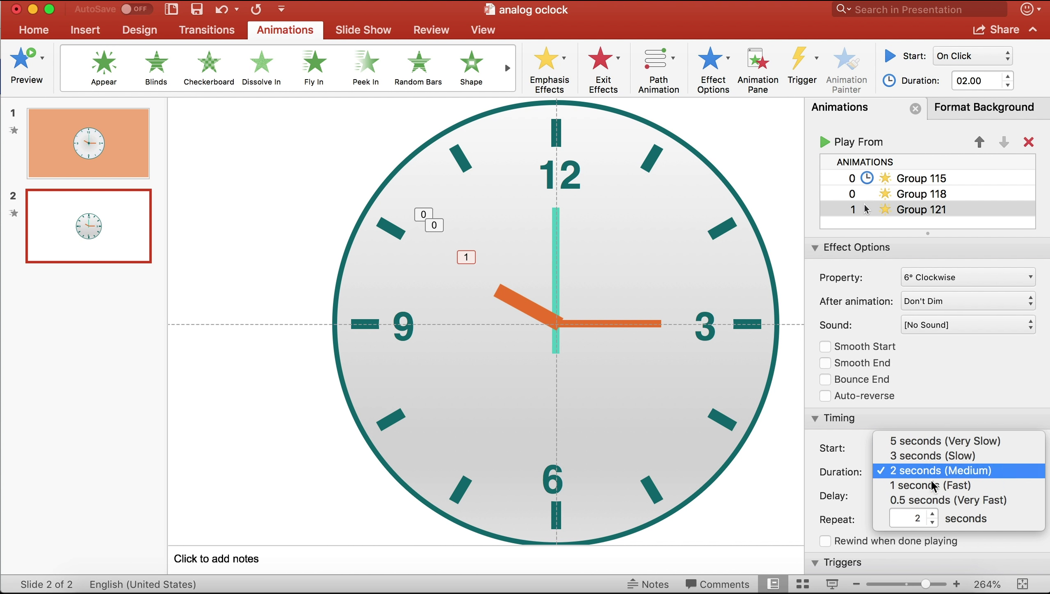
left_click(895, 514)
type("600")
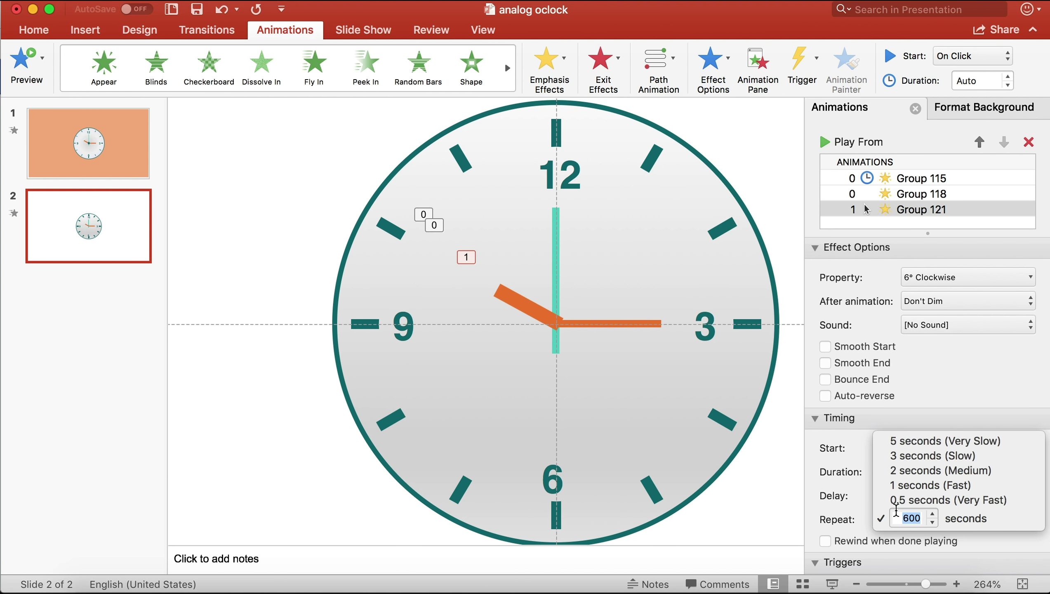
key("Return")
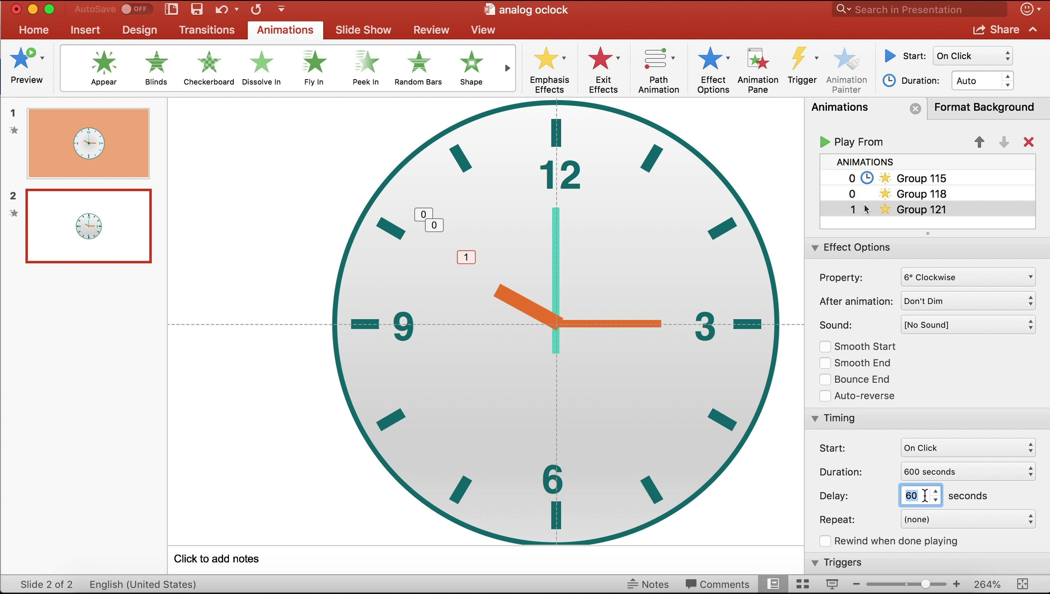
Set the spin's delay to 0, repeat Until End of Slide, and start With Previous
type("0")
key("Return")
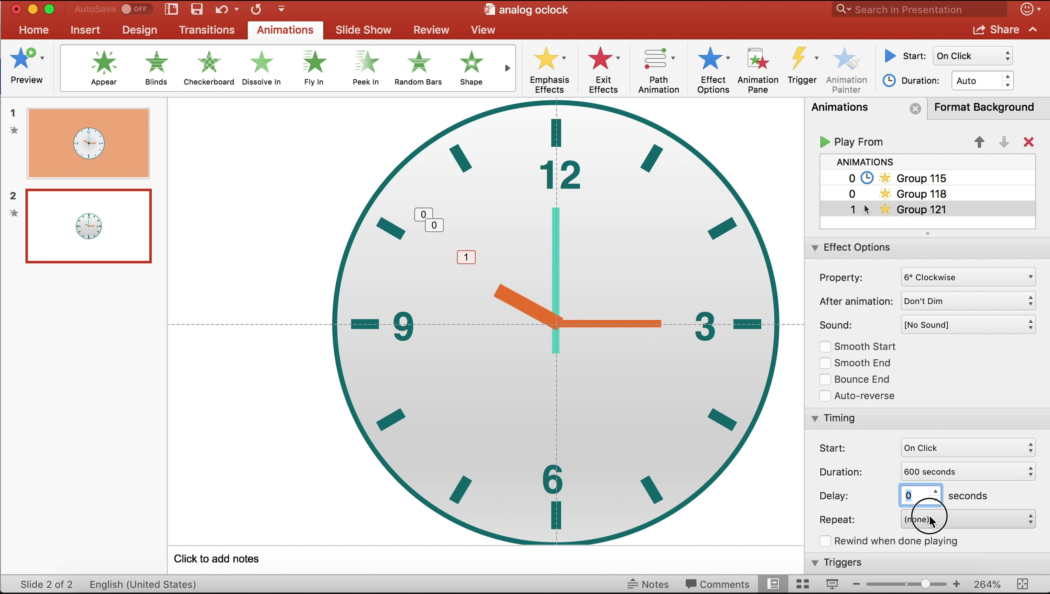
left_click(929, 519)
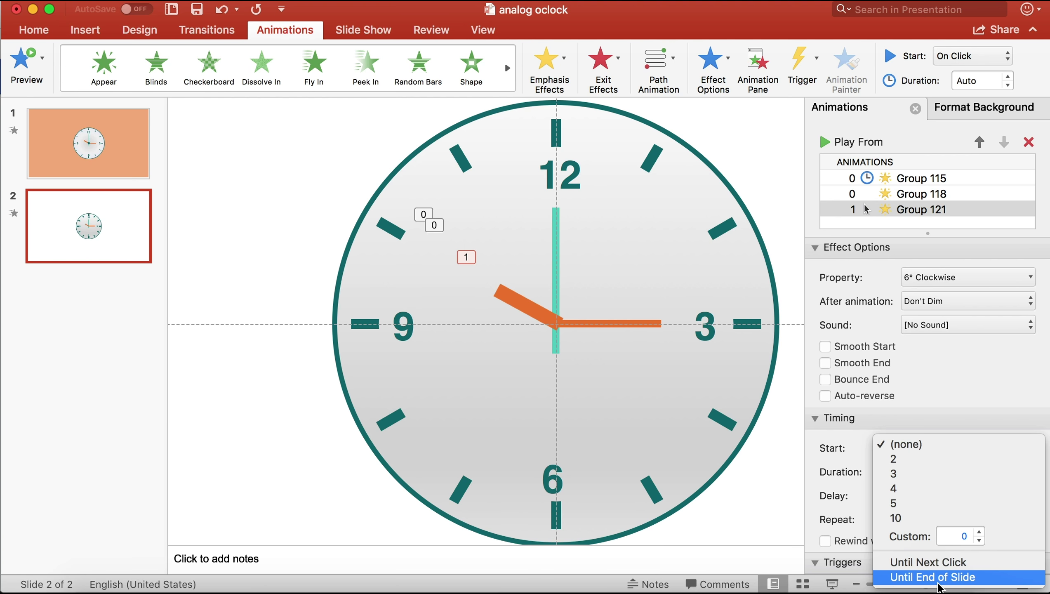
left_click(937, 578)
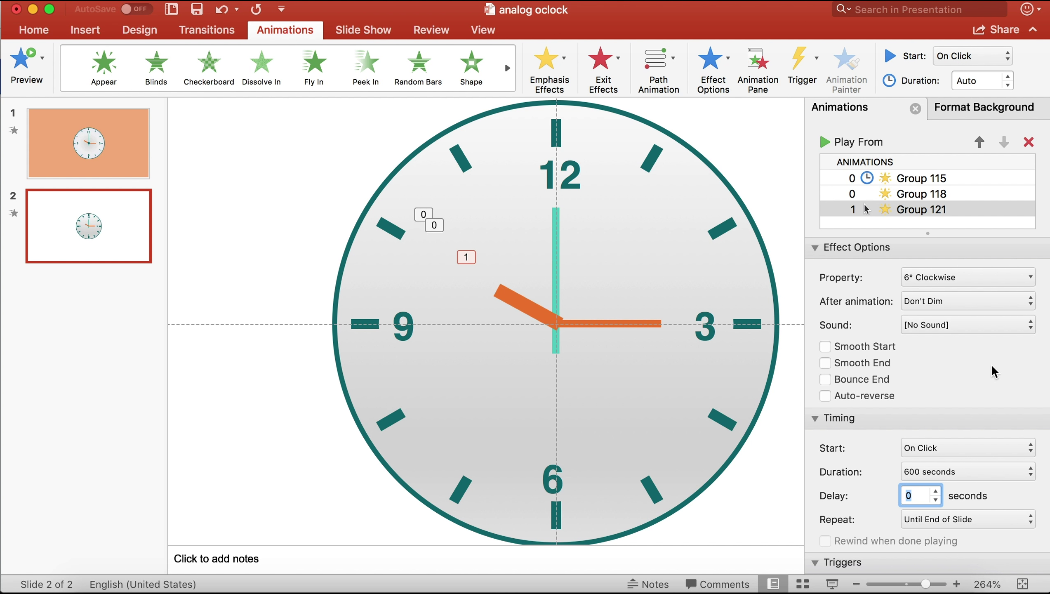
left_click(962, 65)
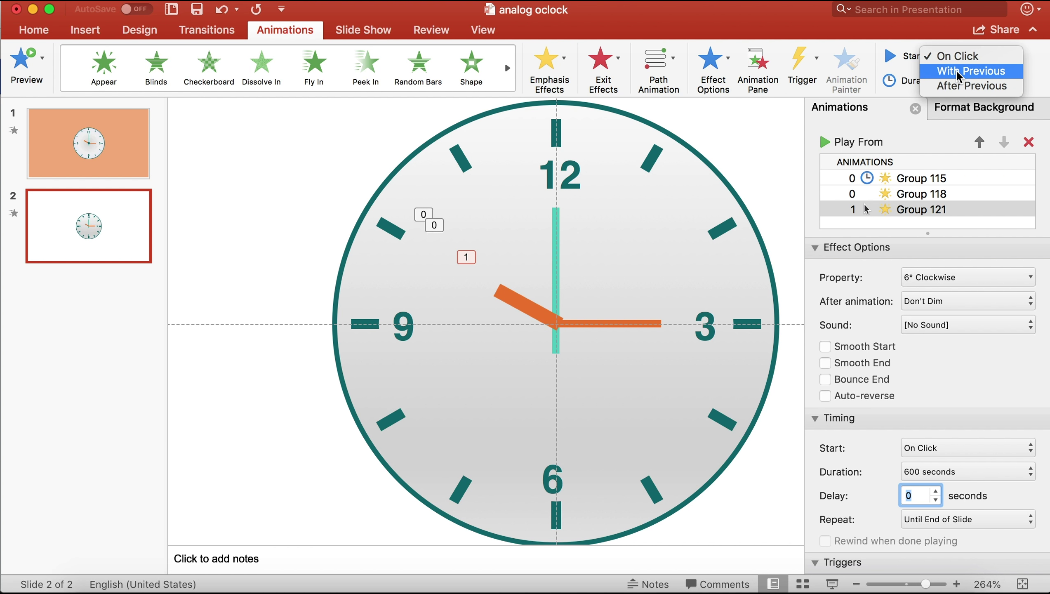
left_click(956, 69)
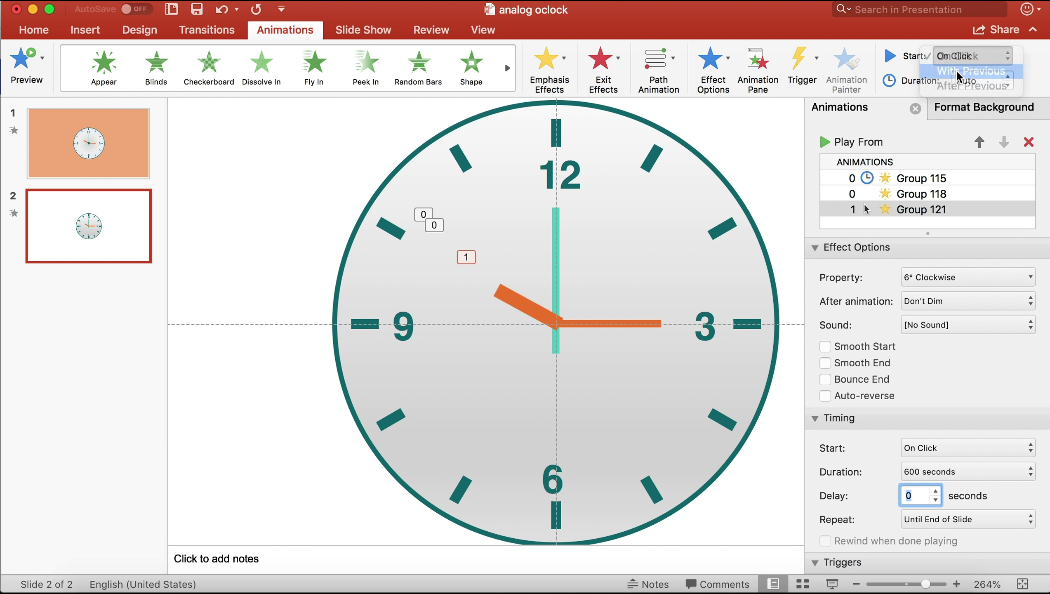
left_click(559, 254)
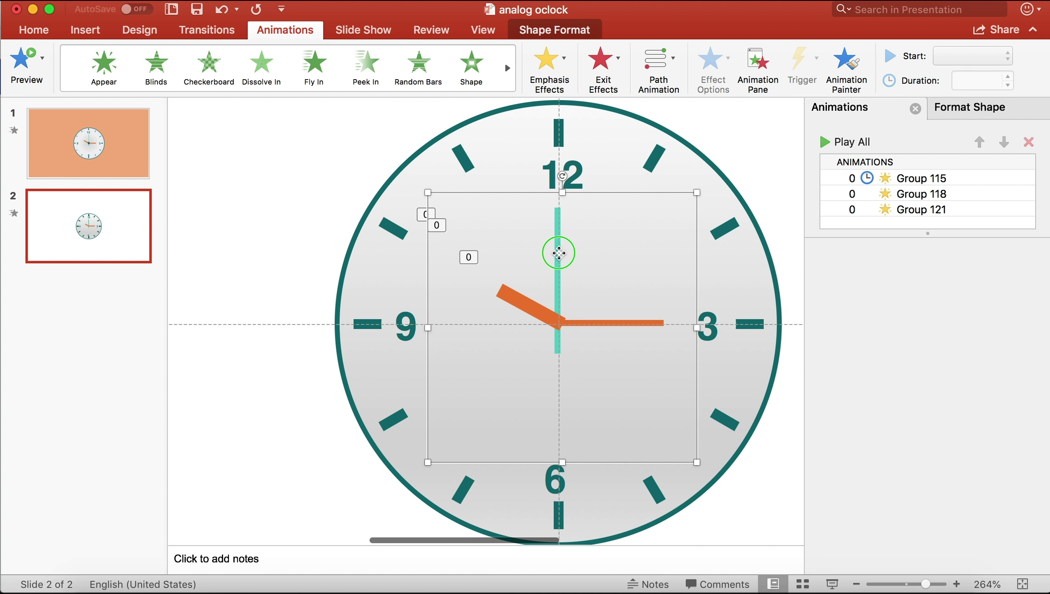
Bring the selected clock-hand group in front of the other clock parts
right_click(559, 251)
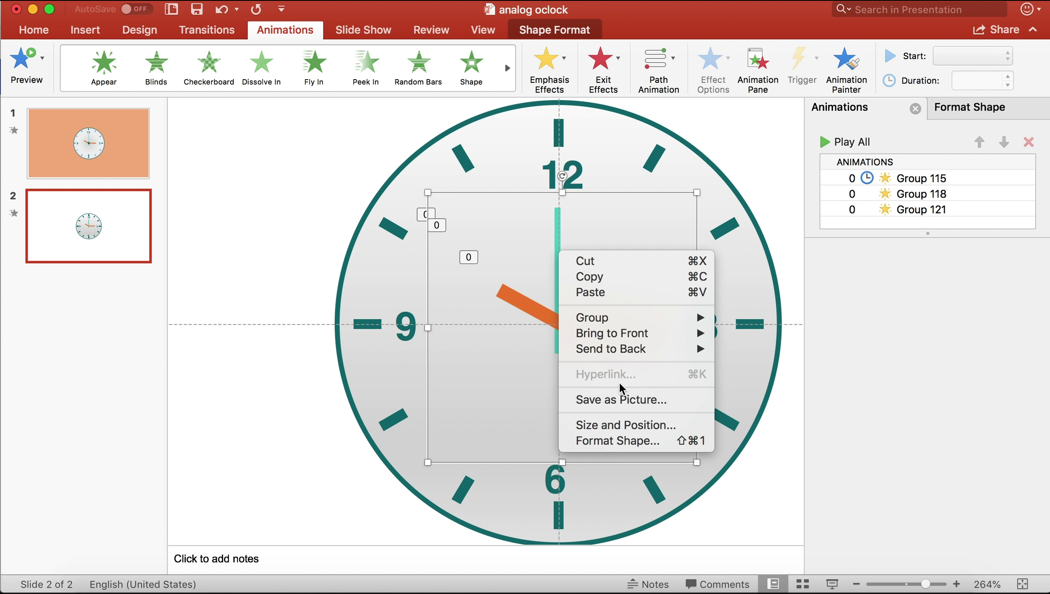
mouse_move(611, 333)
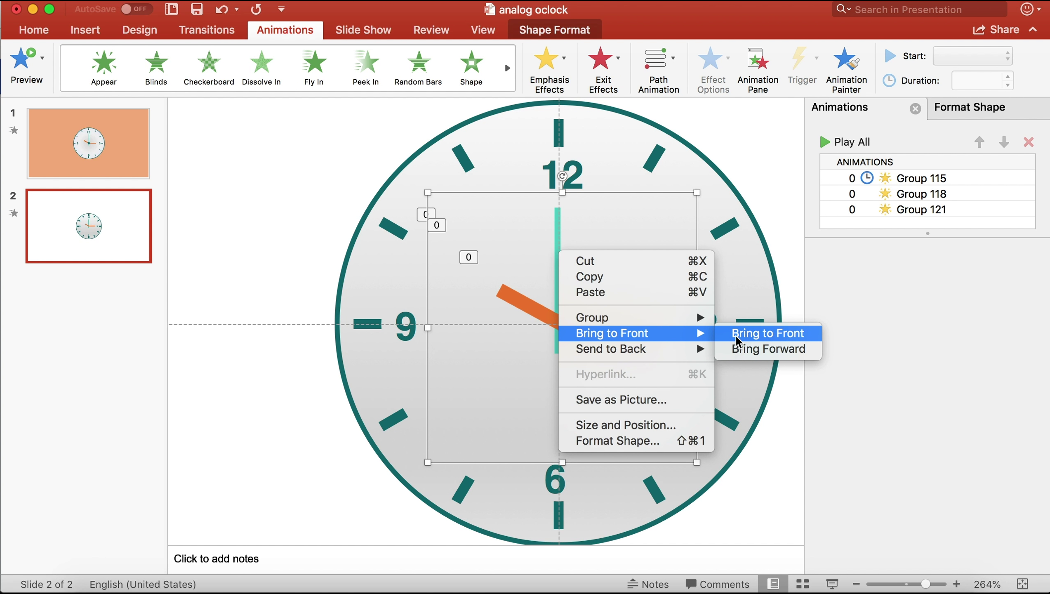
left_click(734, 334)
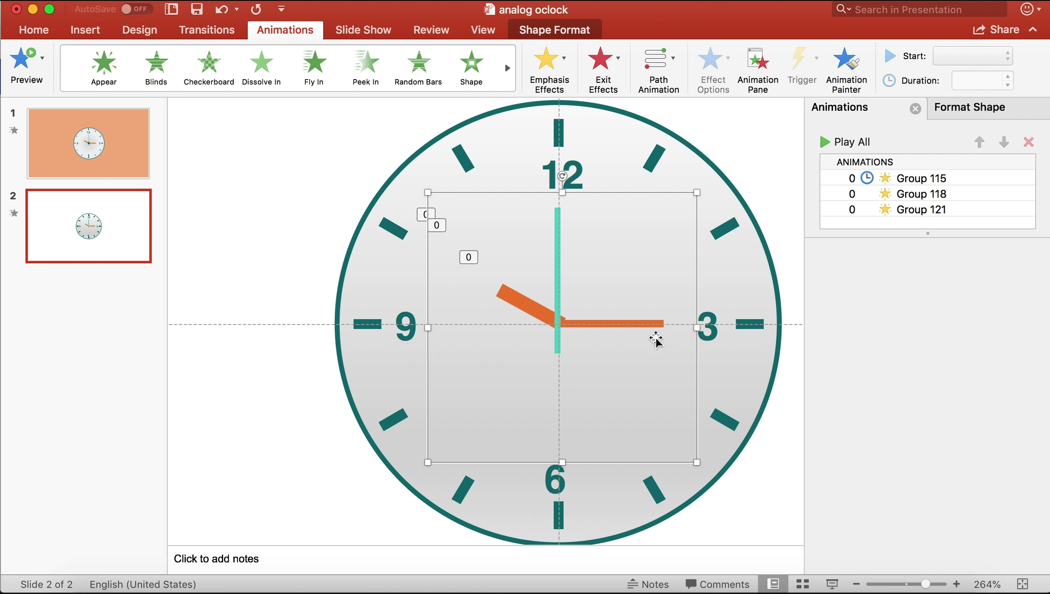
left_click(91, 35)
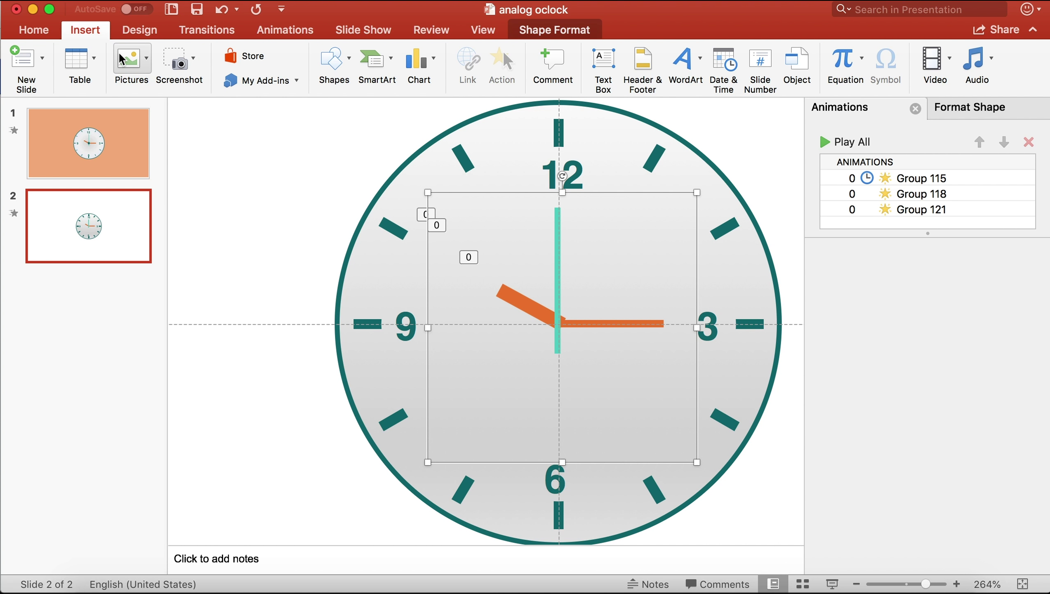
Draw a small 0.46 cm oval at the clock centre with no outline
left_click(348, 63)
left_click(437, 110)
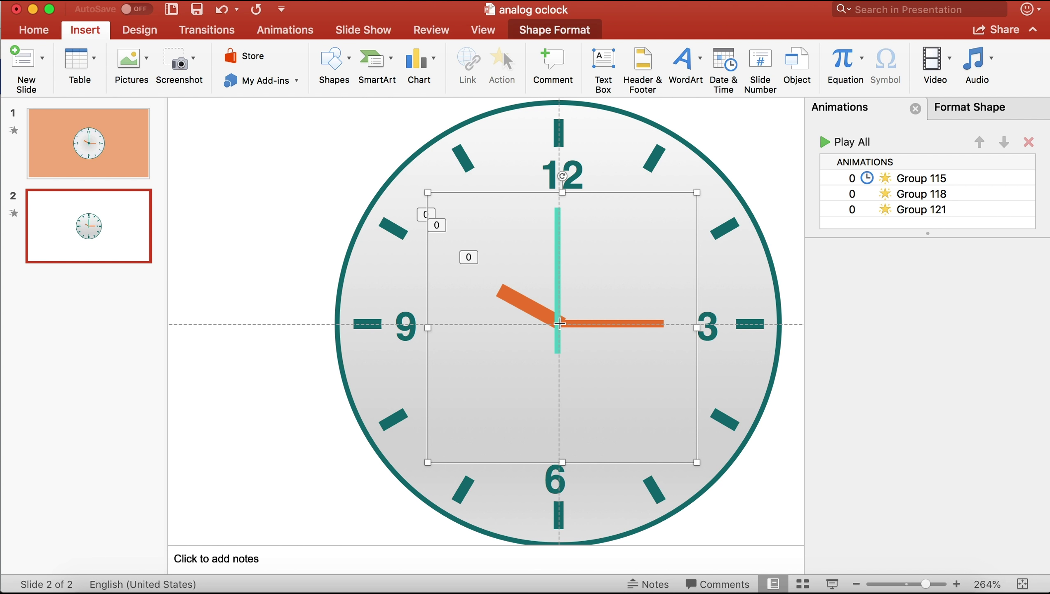
mouse_move(559, 327)
left_mouse_down()
mouse_move(550, 314)
mouse_move(573, 321)
left_mouse_up()
right_click(552, 326)
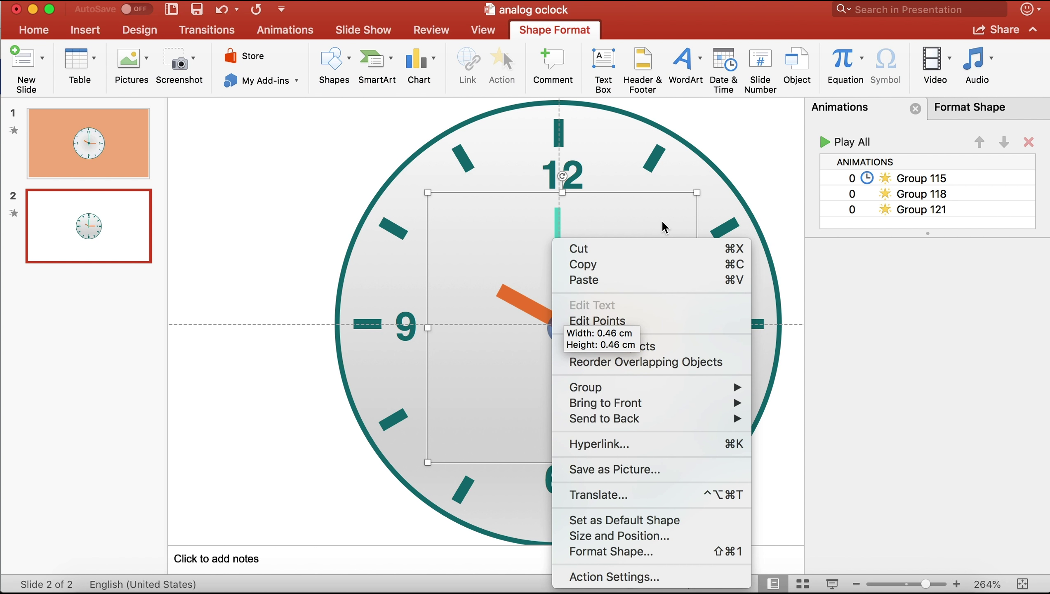
left_click(378, 58)
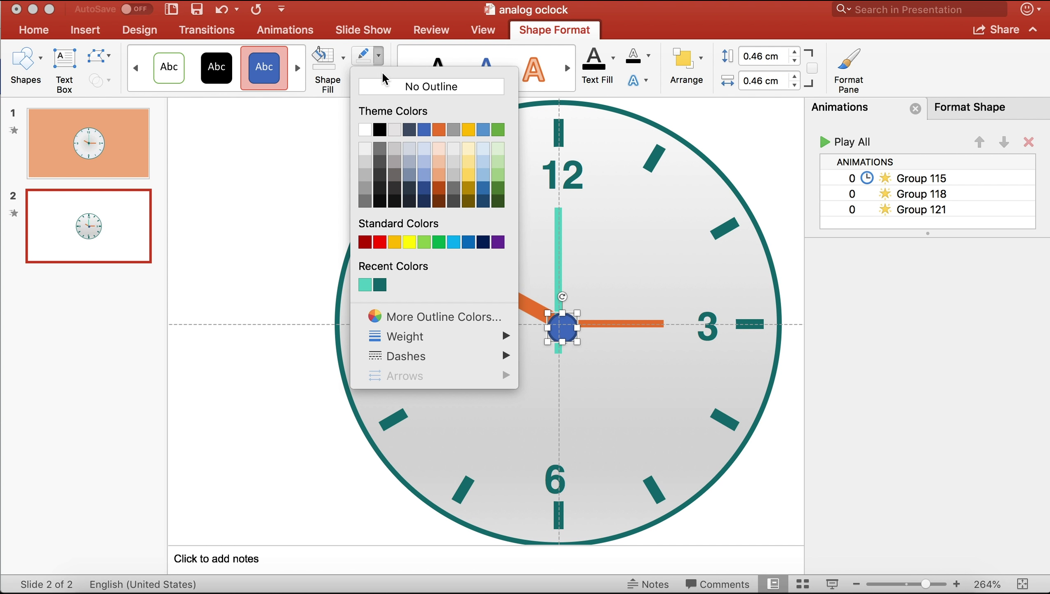
left_click(405, 86)
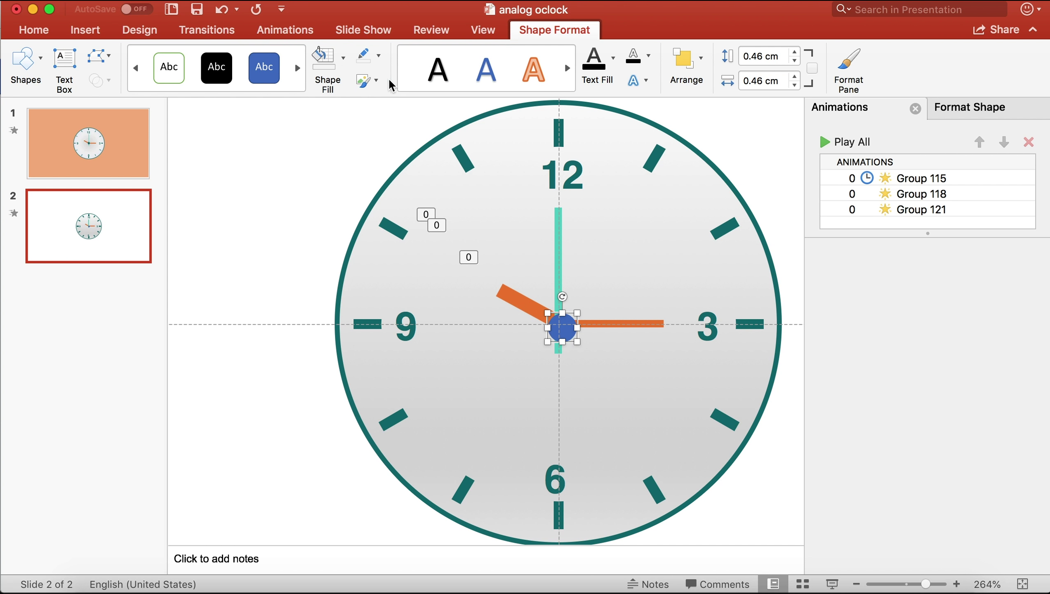
Centre the circle horizontally and vertically on the slide and fill it teal
left_click(684, 62)
left_click(752, 121)
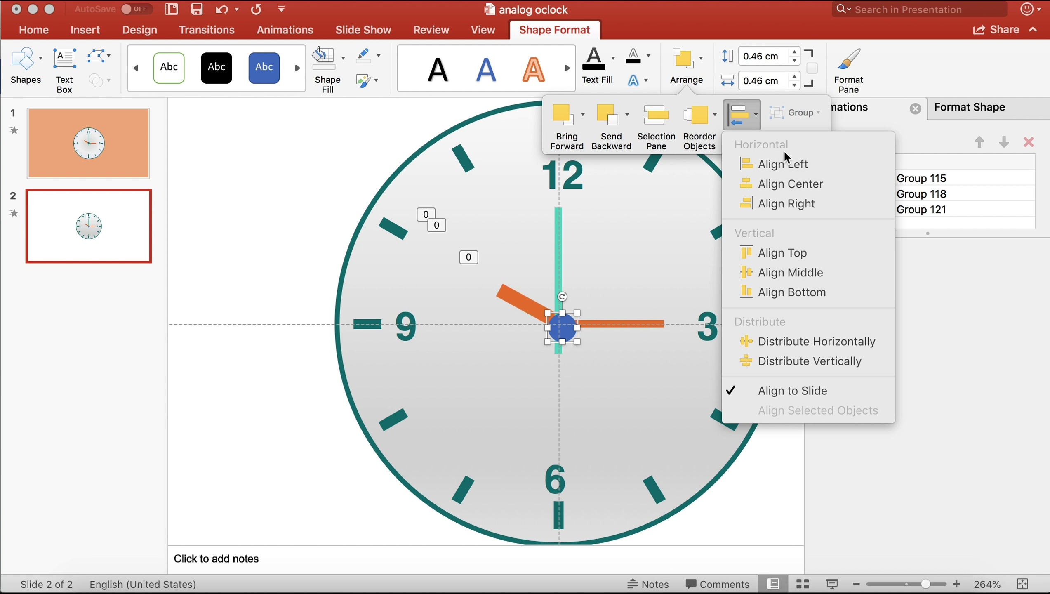
left_click(773, 179)
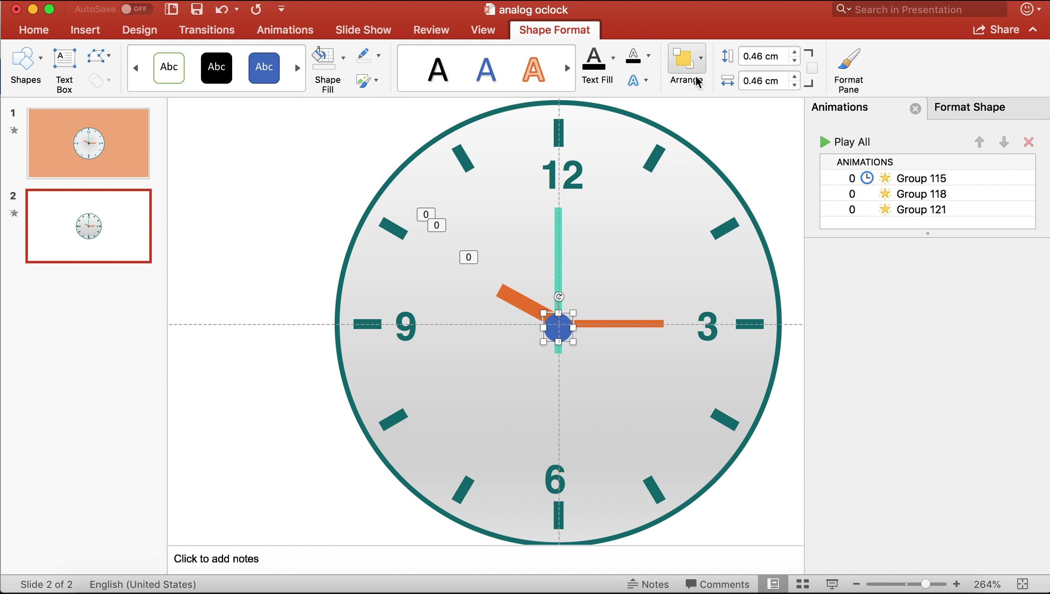
left_click(686, 62)
left_click(741, 118)
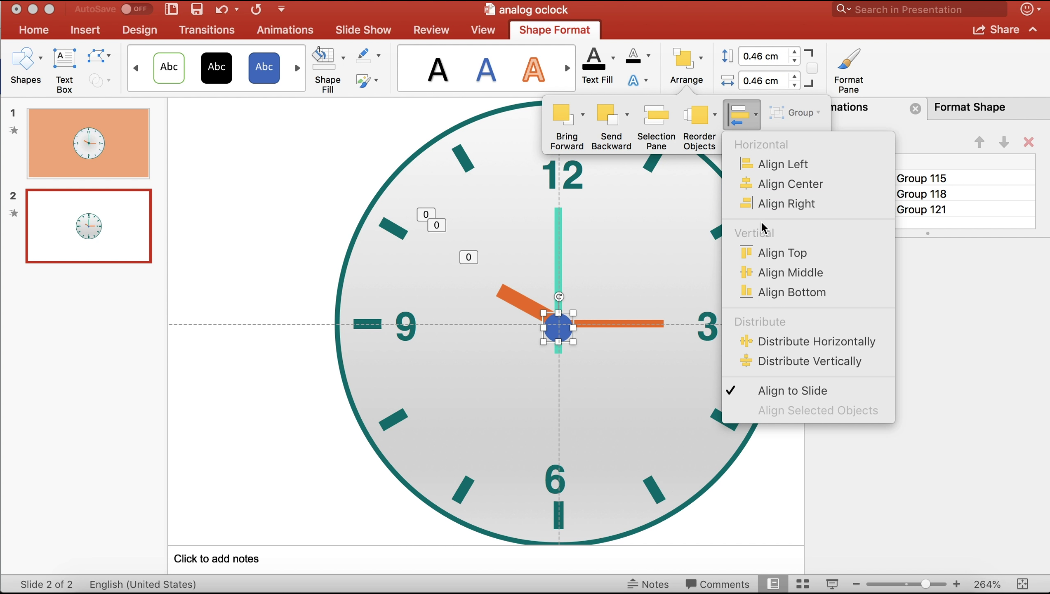
left_click(753, 273)
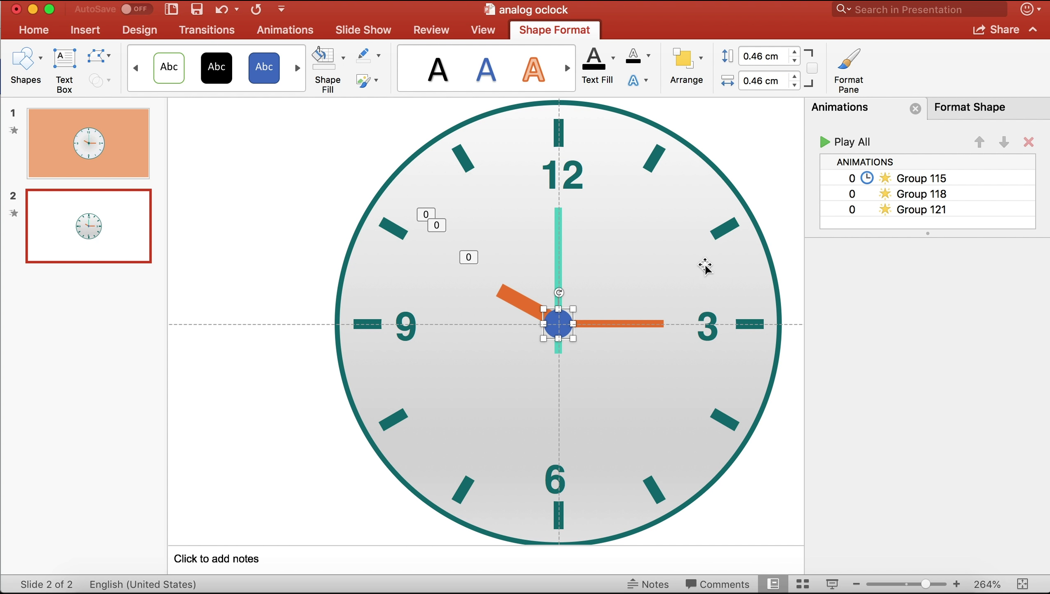
left_click(348, 51)
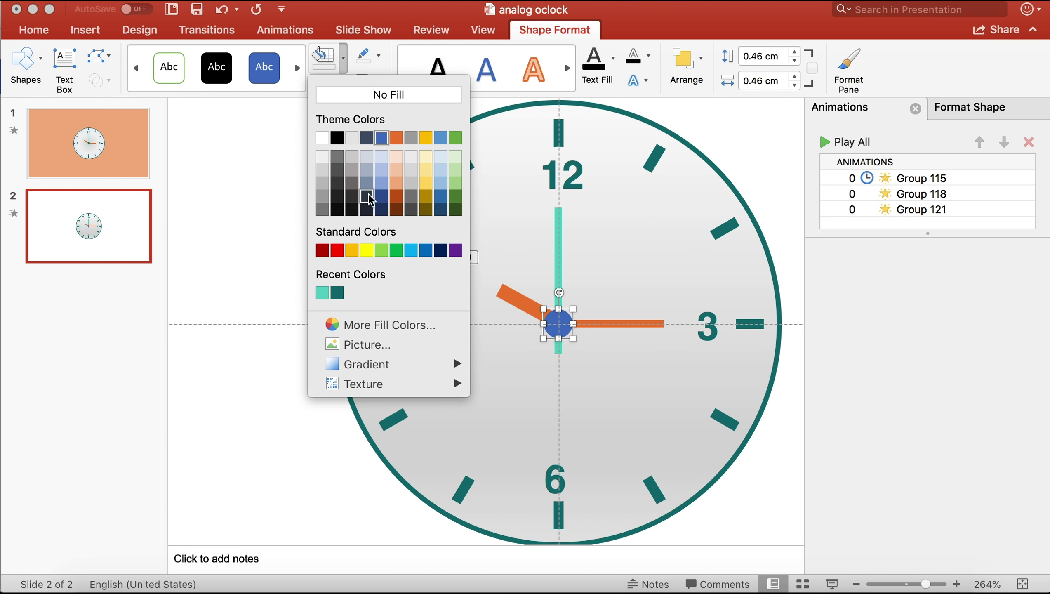
left_click(329, 293)
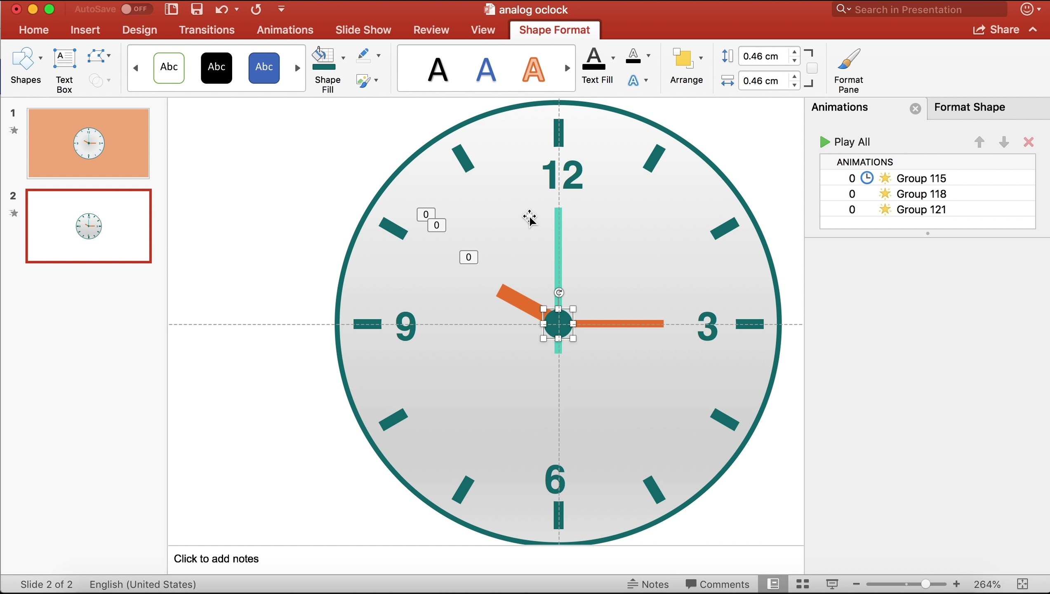
Give the minute hand an outer shadow: 61% transparency, 97% size, 1 pt blur, 45° angle
left_click(559, 216)
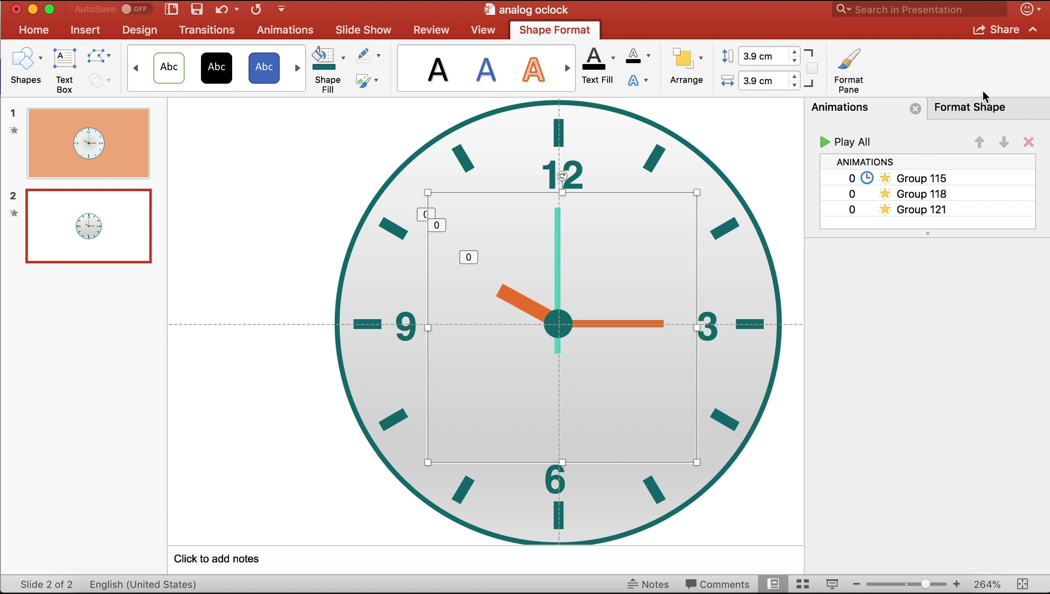
left_click(977, 103)
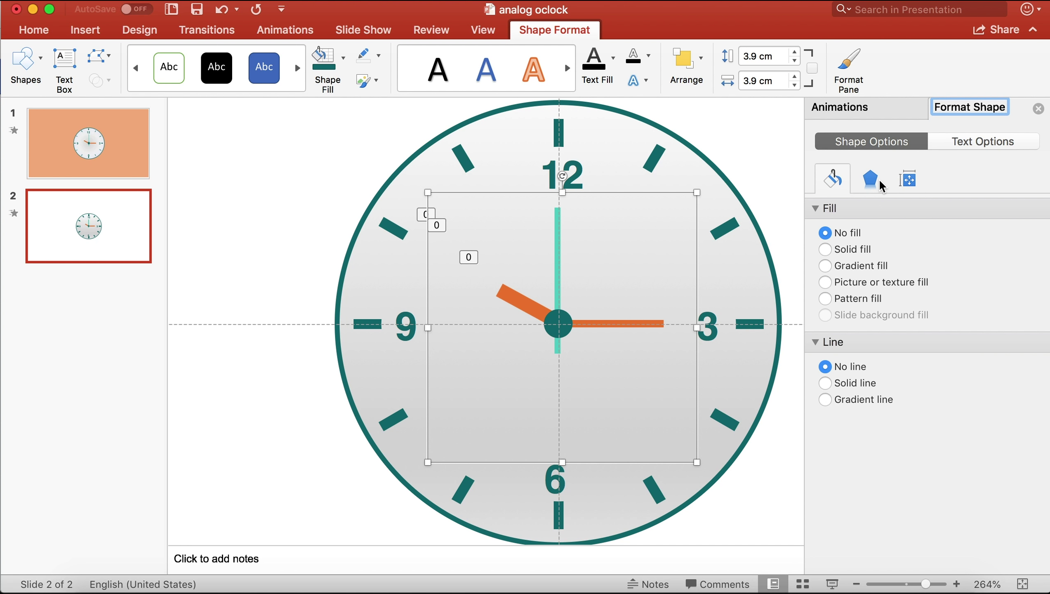
left_click(870, 183)
left_click(1020, 237)
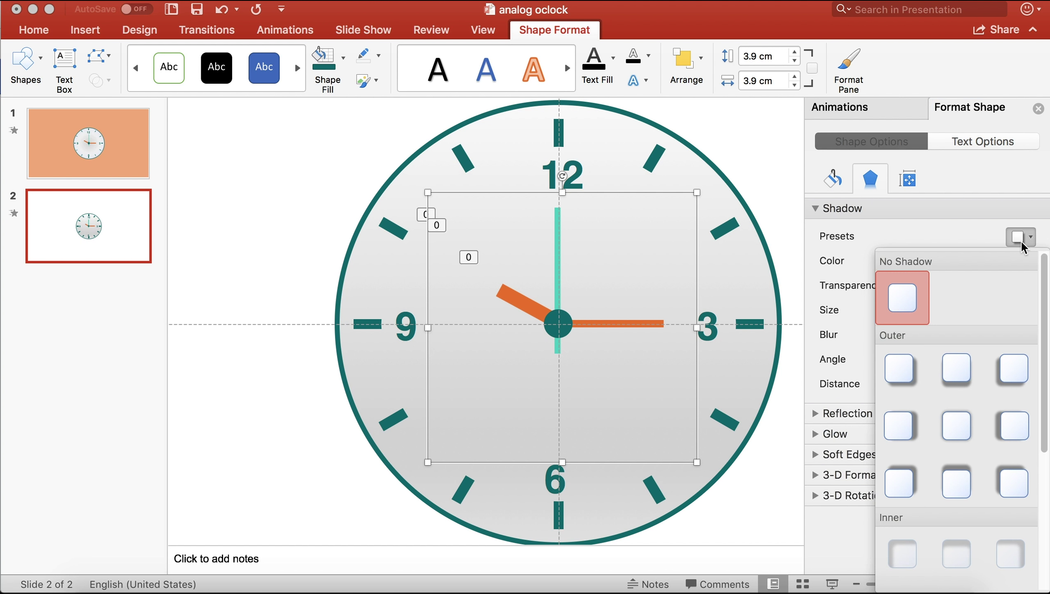
left_click(908, 379)
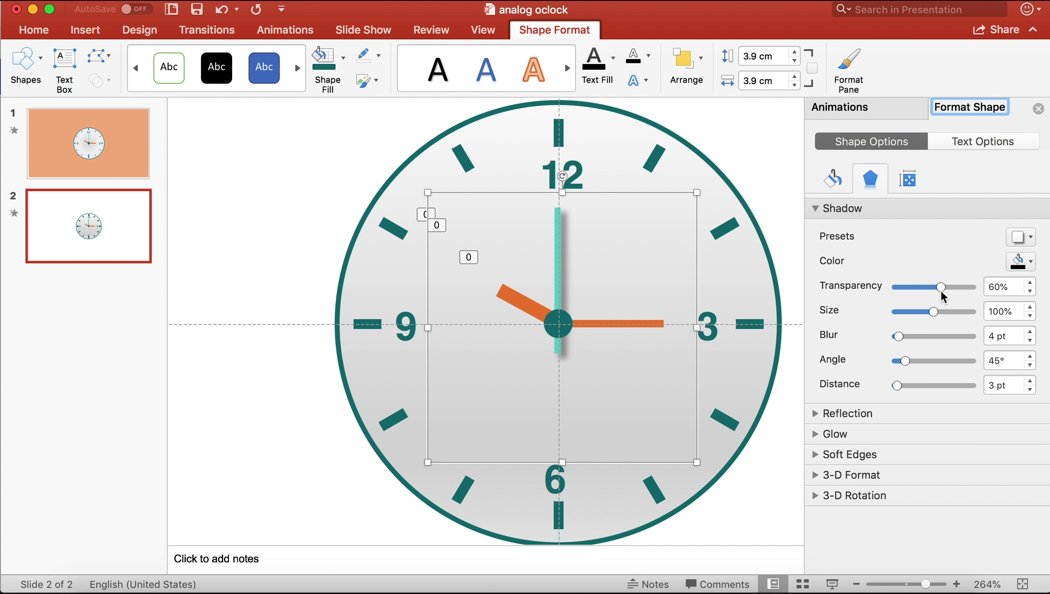
left_click_drag(933, 311, 931, 315)
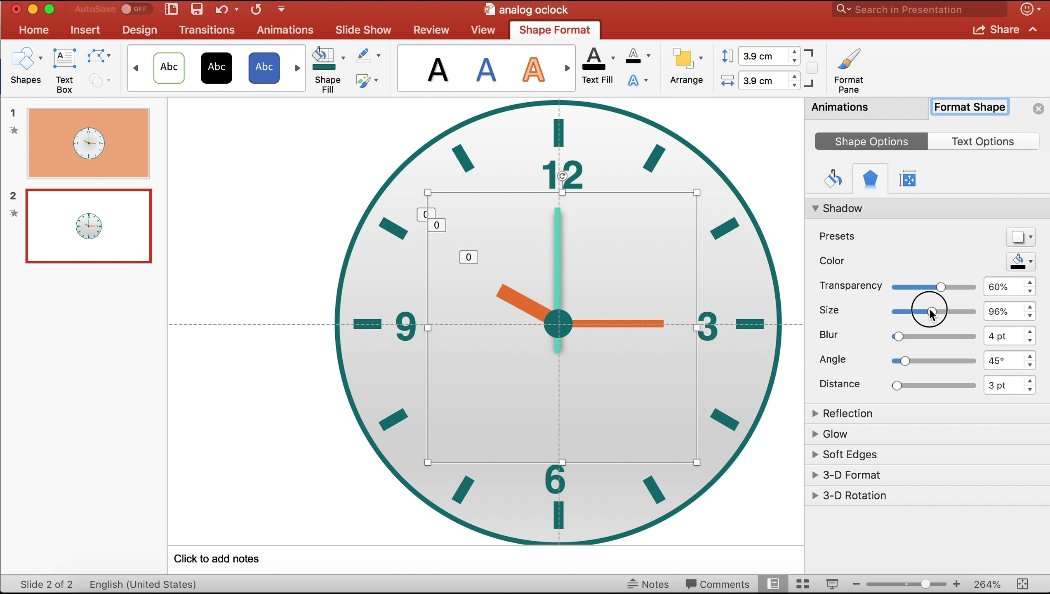
left_click_drag(941, 288, 939, 286)
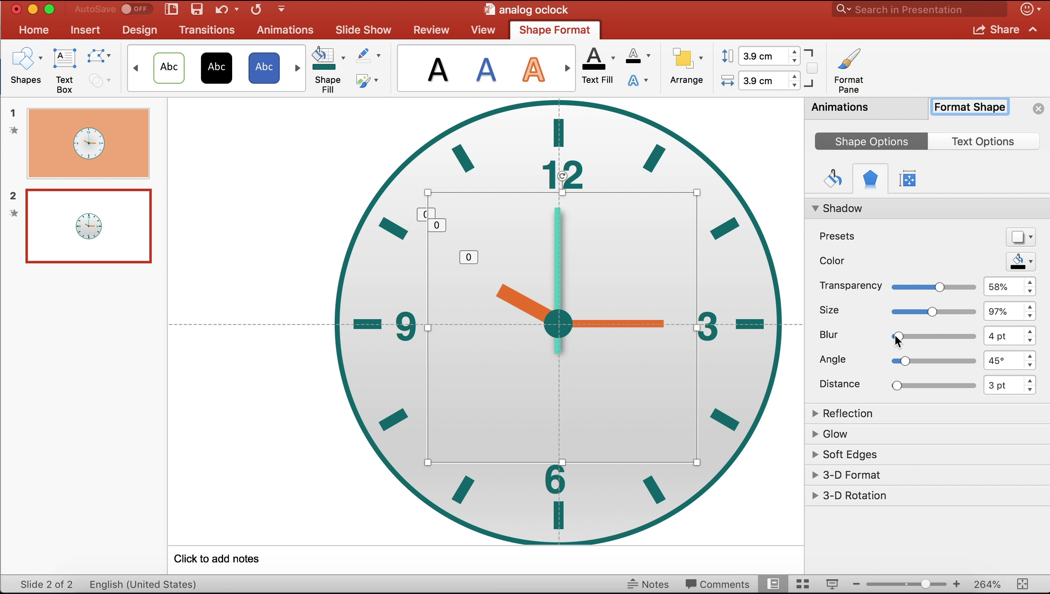
left_click_drag(897, 336, 896, 336)
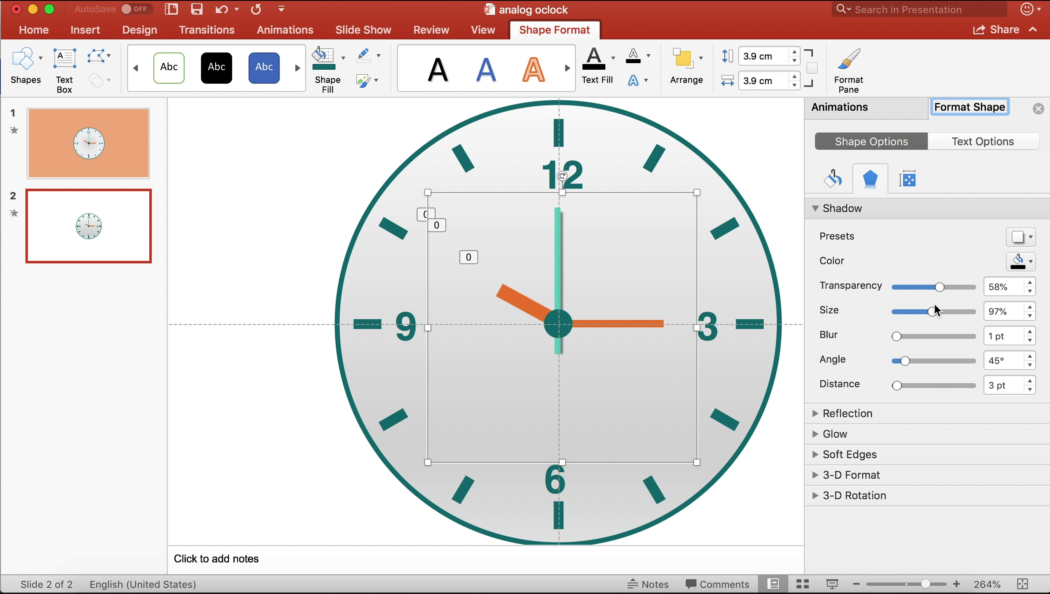
left_click_drag(940, 288, 942, 287)
Add an outer shadow to the orange hour hand at 34°, 97% size and 52% transparency
left_click(656, 326)
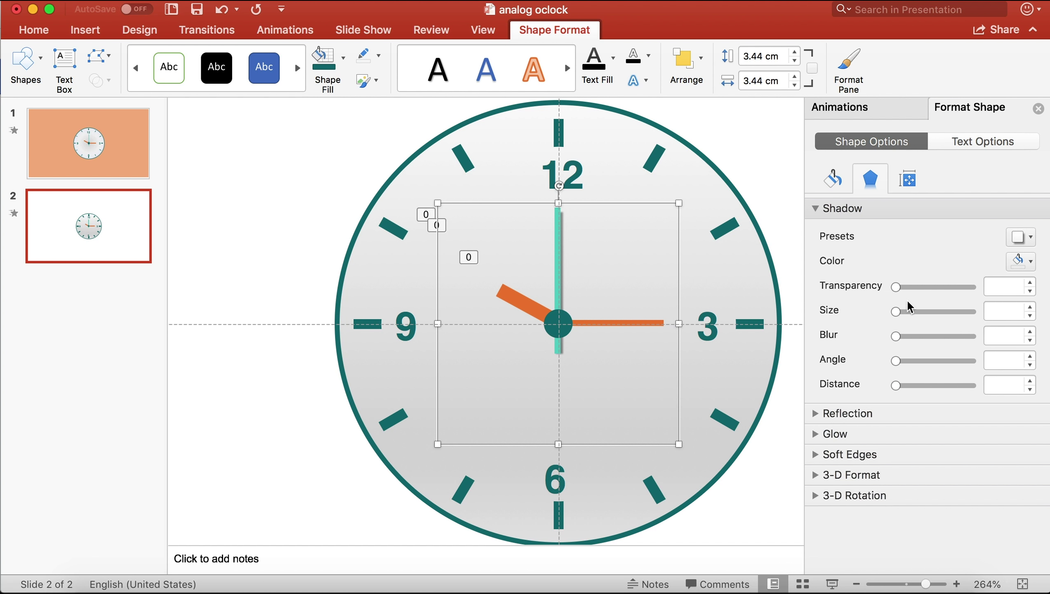
left_click(1020, 237)
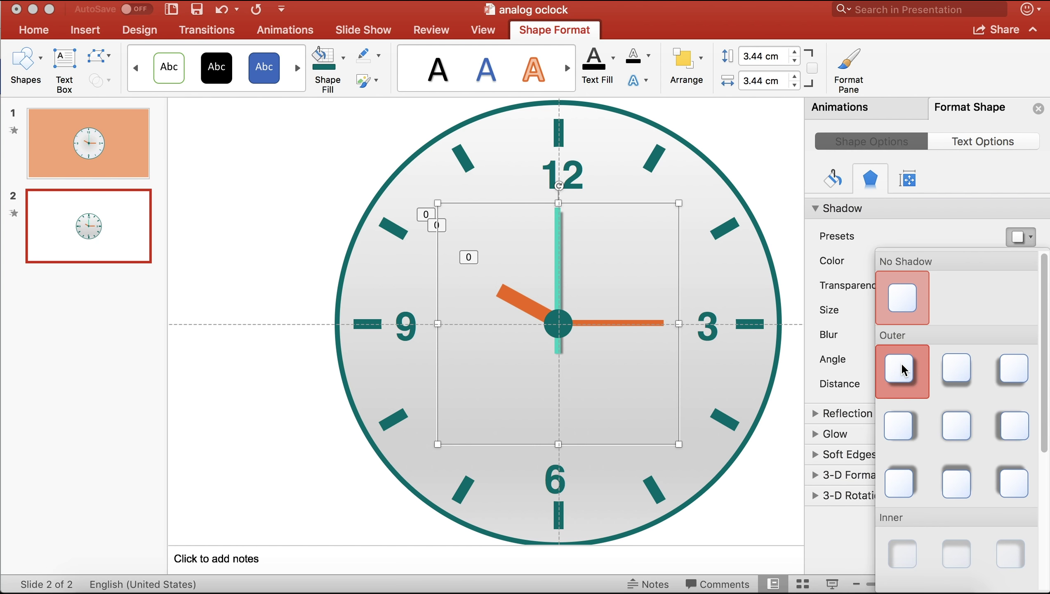
left_click(899, 369)
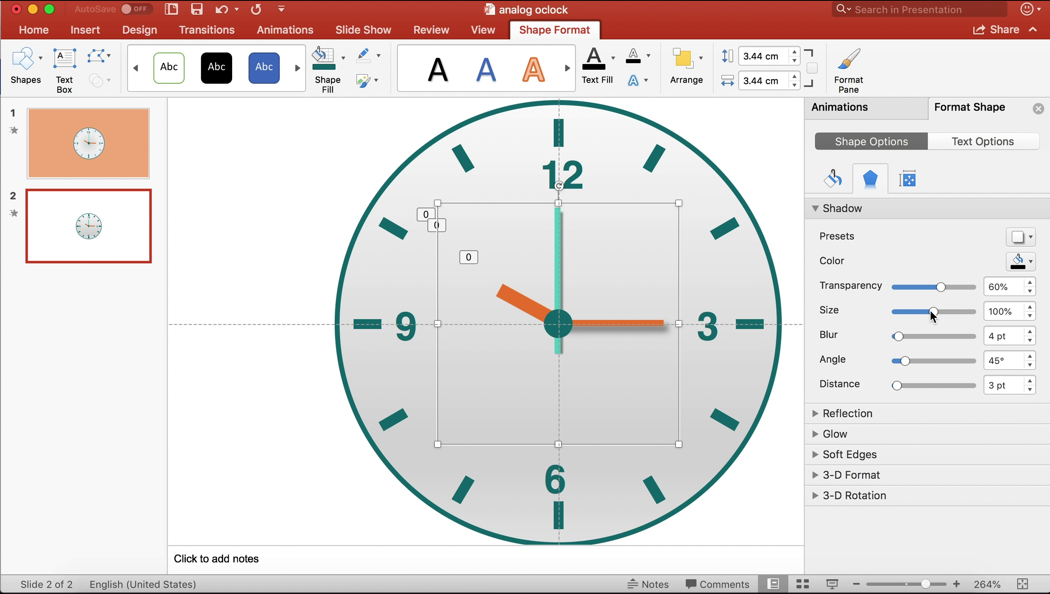
left_click_drag(931, 312, 932, 312)
left_click(905, 361)
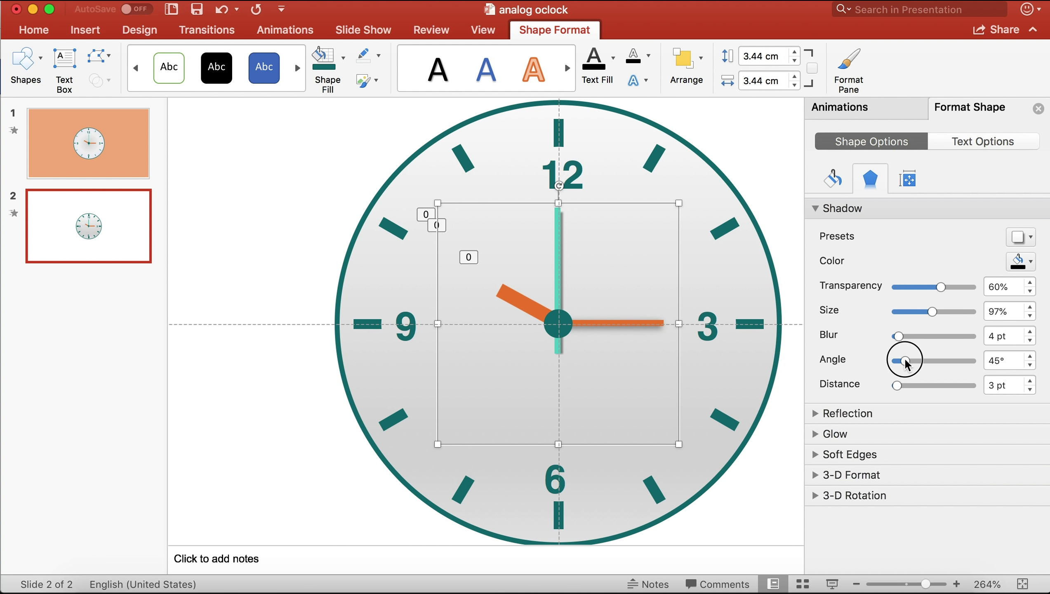
left_click_drag(907, 364, 902, 363)
left_click(940, 293)
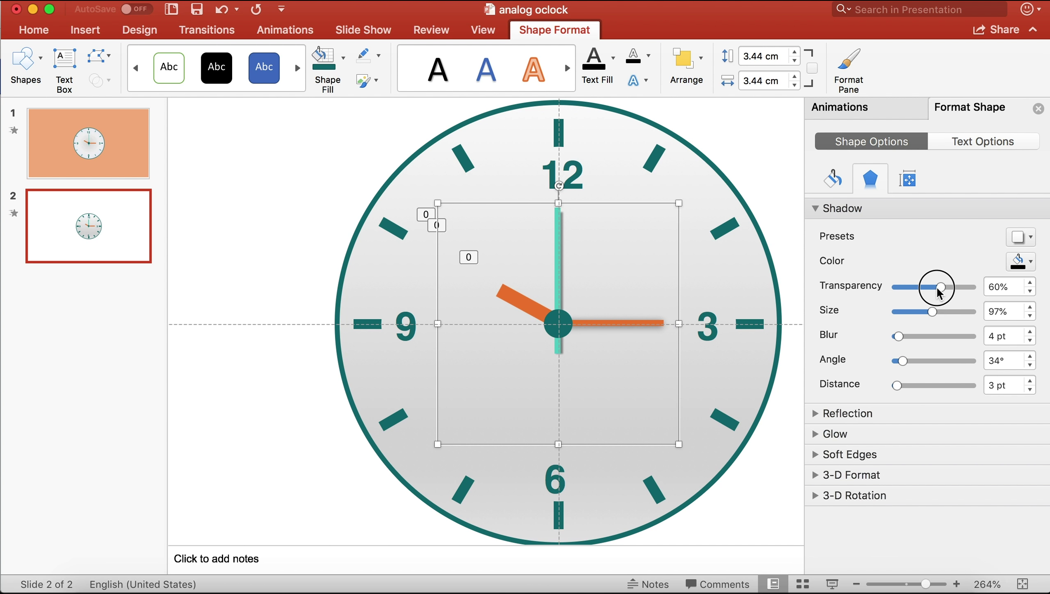
left_click_drag(940, 293, 934, 293)
left_click(933, 316)
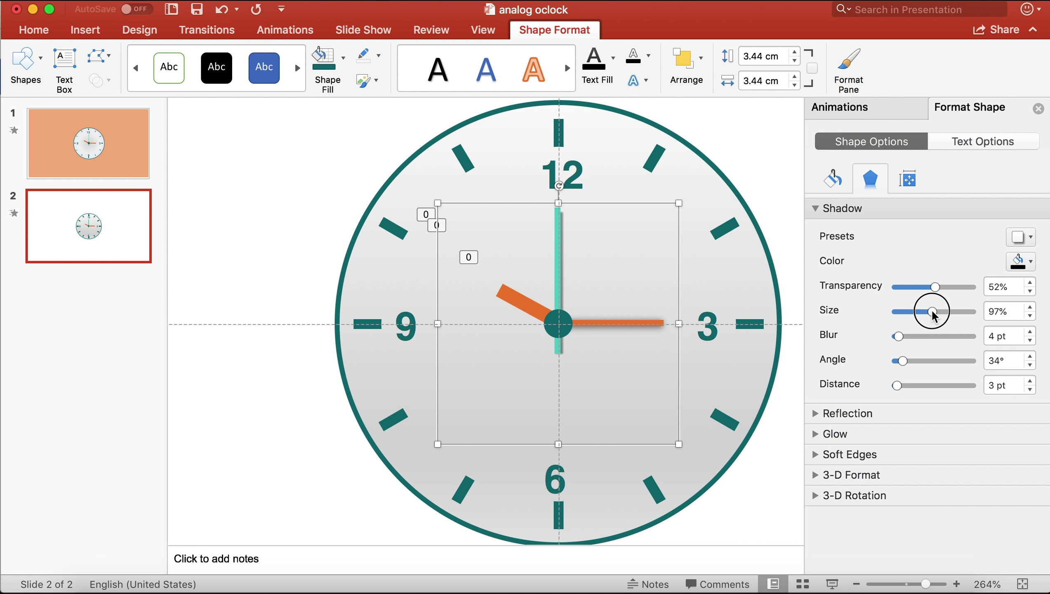
left_click(538, 312)
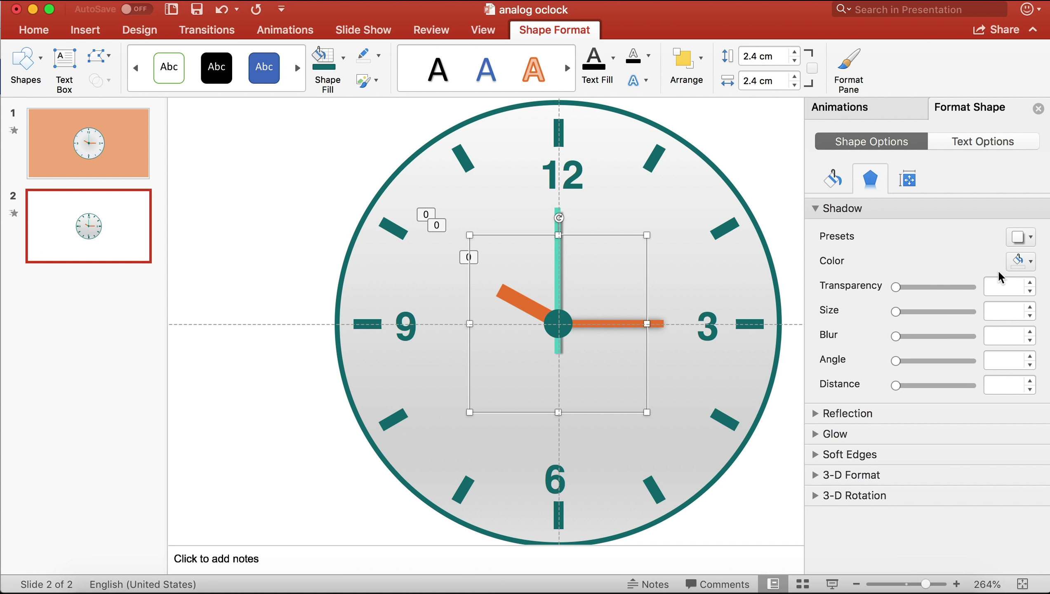
Give the ten-o'clock hand a straight-down 90° shadow: 55% transparency, 93% size, 5 pt blur
left_click(1021, 237)
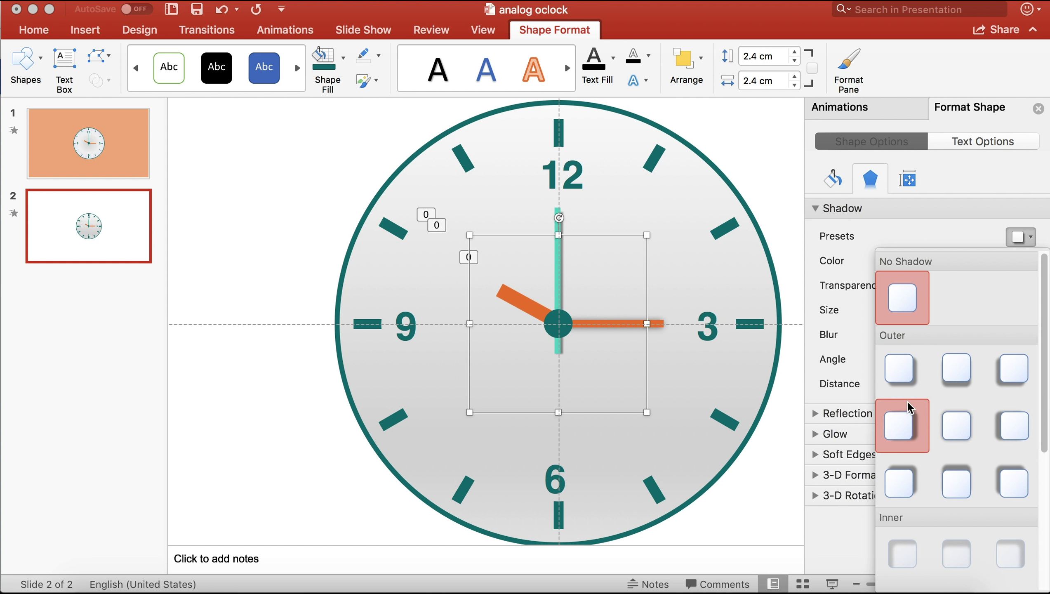
left_click(904, 419)
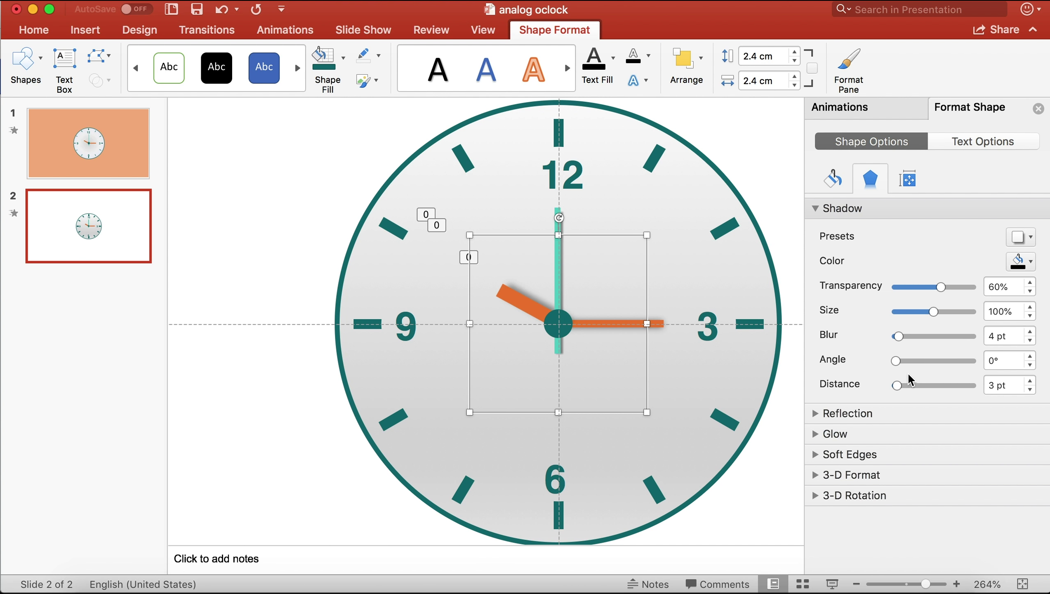
left_click_drag(898, 335, 904, 335)
left_click(1026, 241)
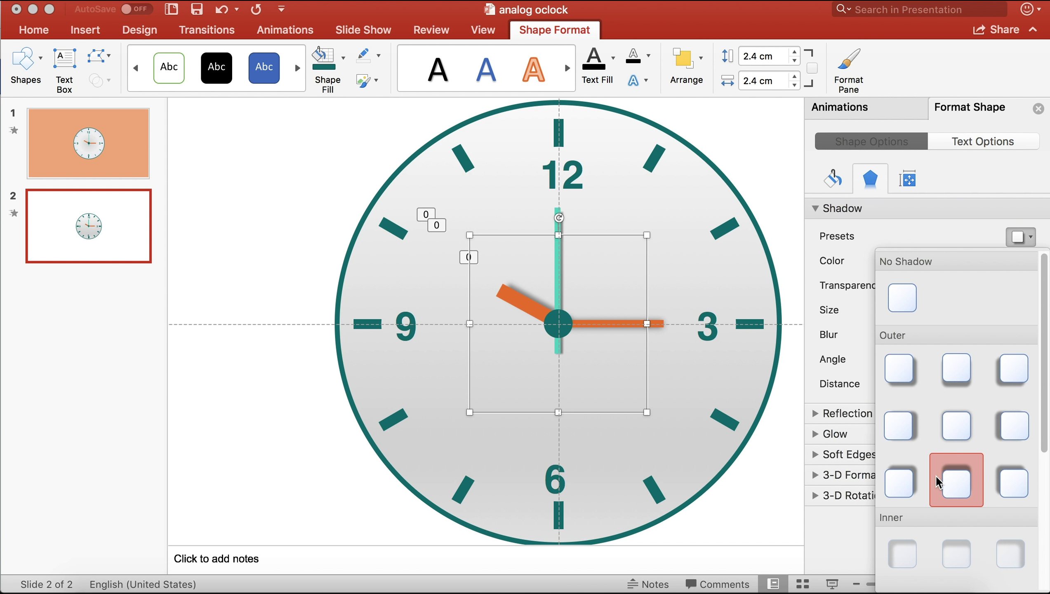
left_click(958, 370)
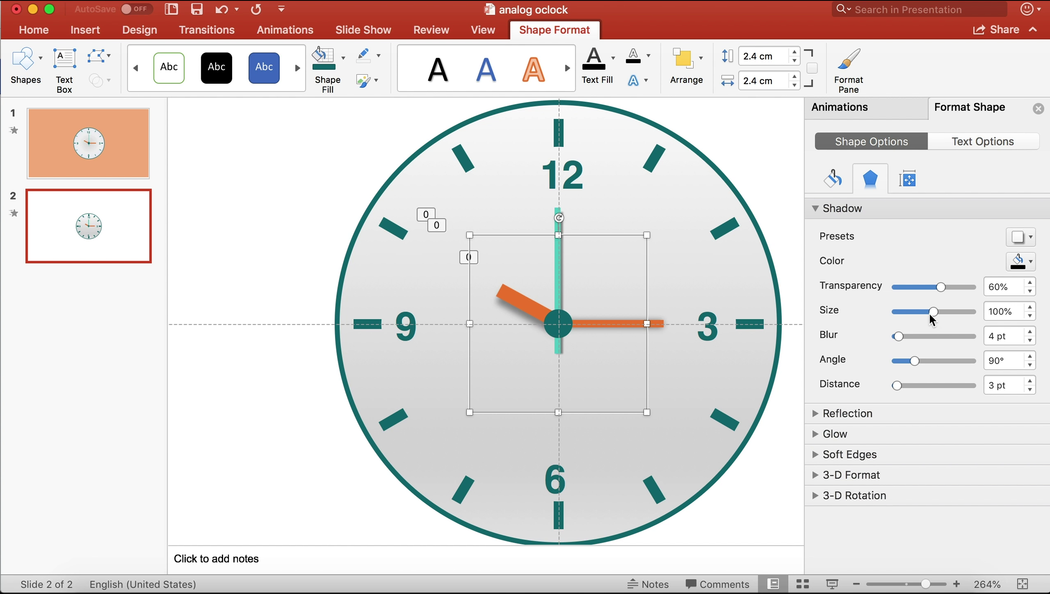
left_click_drag(933, 311, 930, 312)
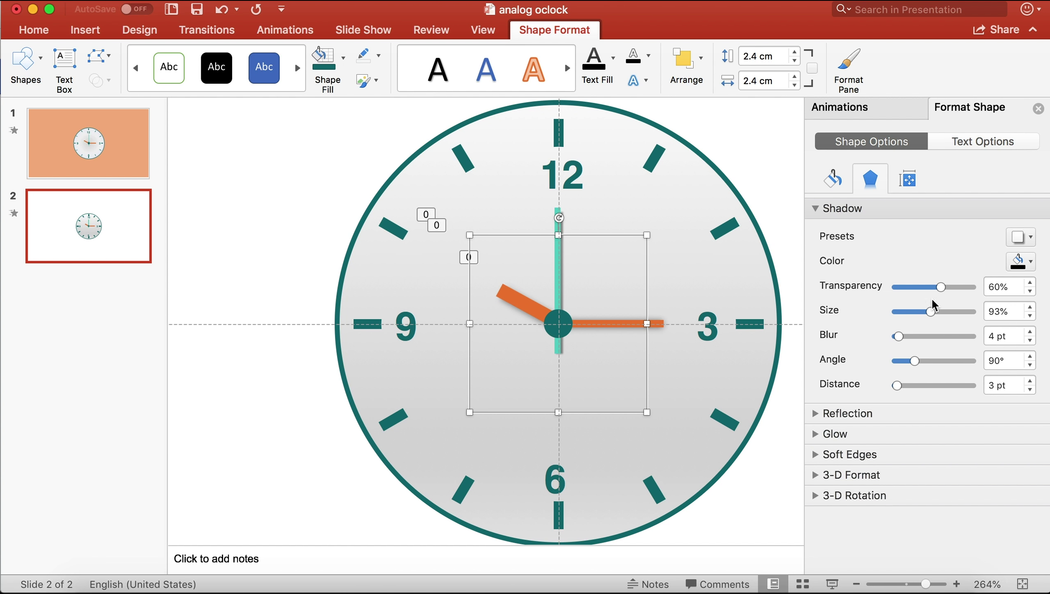
left_click_drag(941, 287, 937, 287)
left_click_drag(899, 337, 905, 342)
left_click(261, 179)
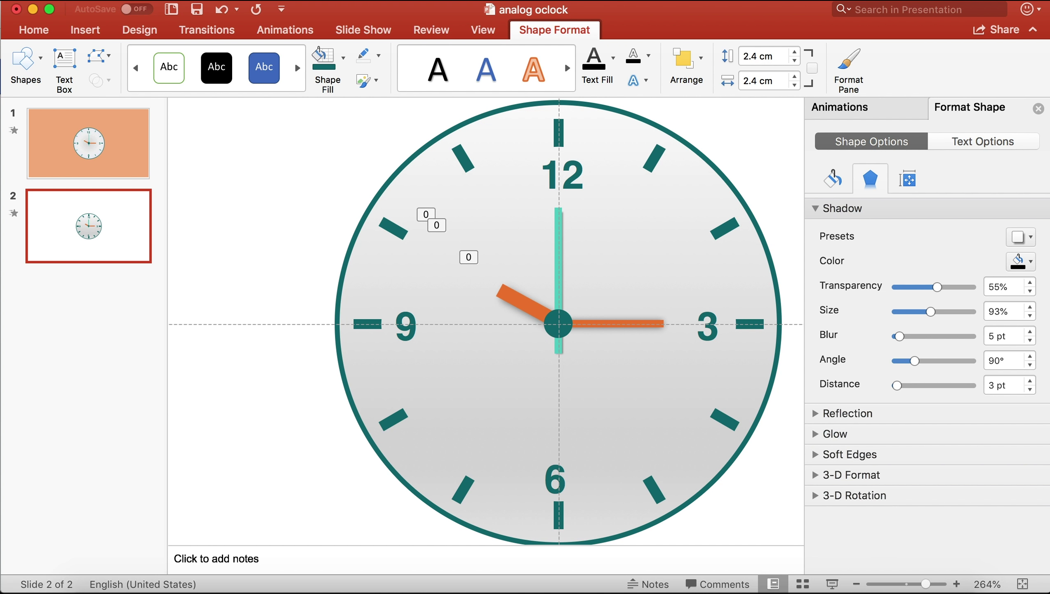
left_click_drag(925, 584, 915, 584)
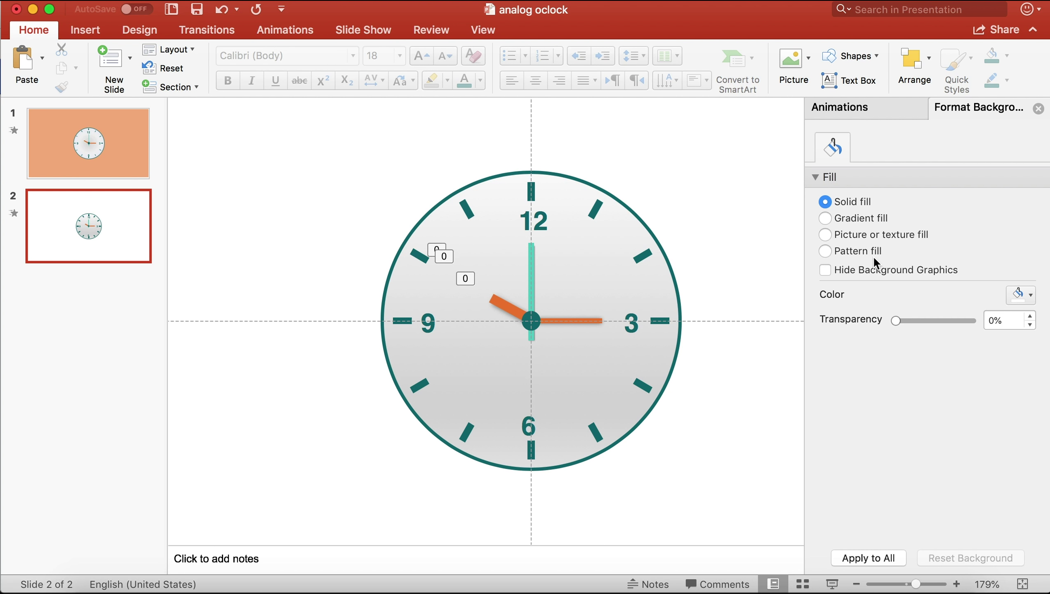
Fill slide 2's background with the pale orange used on slide 1
left_click(1031, 296)
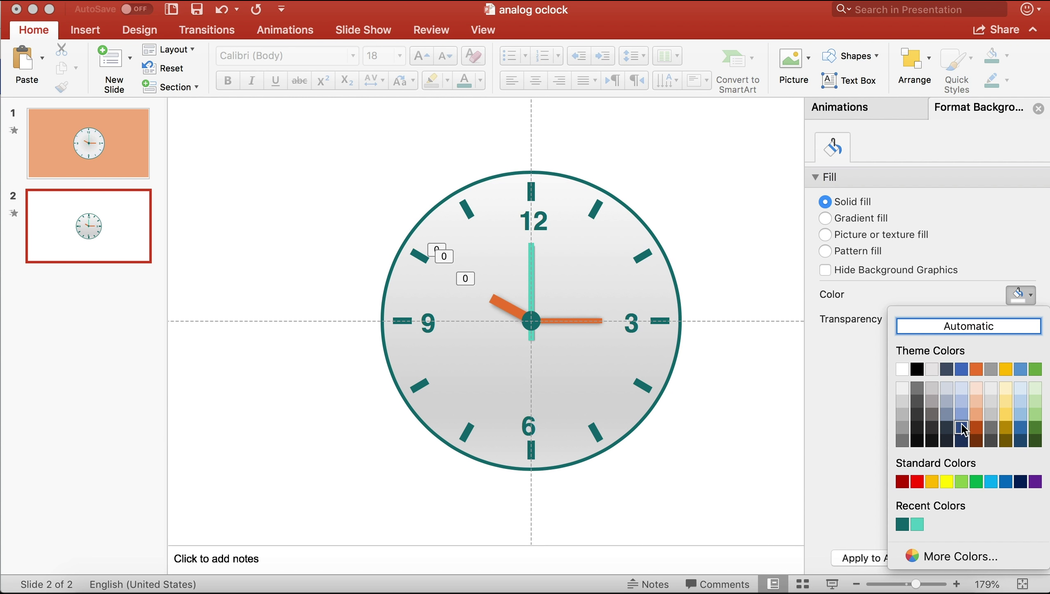
left_click(932, 481)
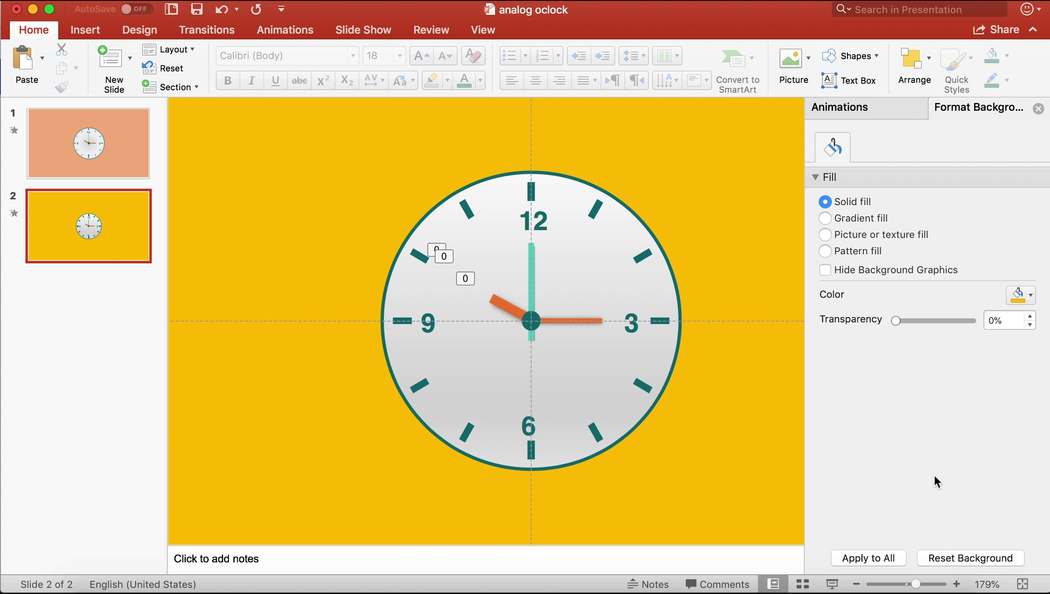
left_click(1031, 296)
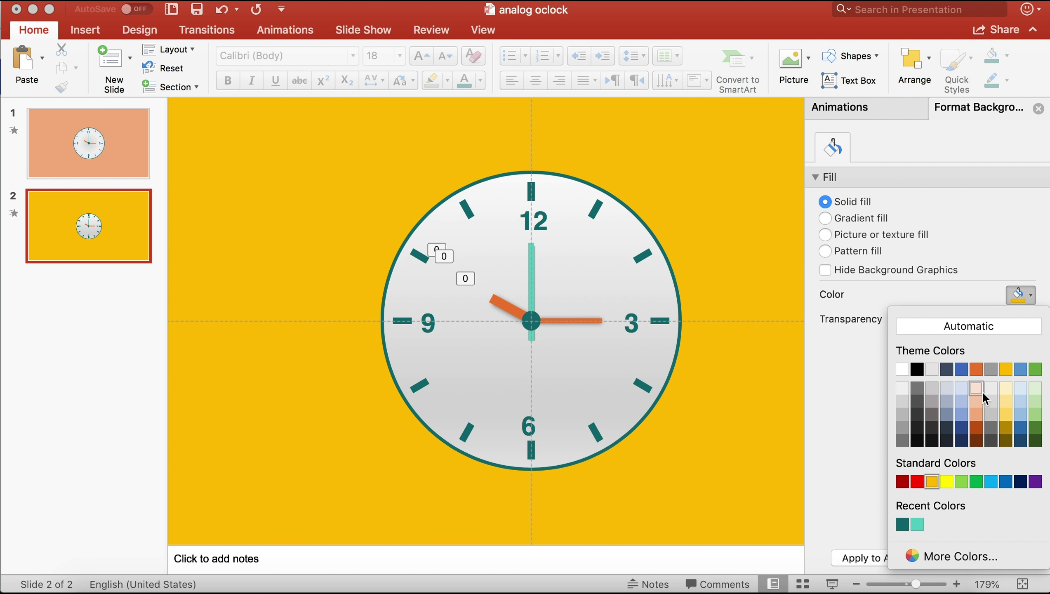
key("Escape")
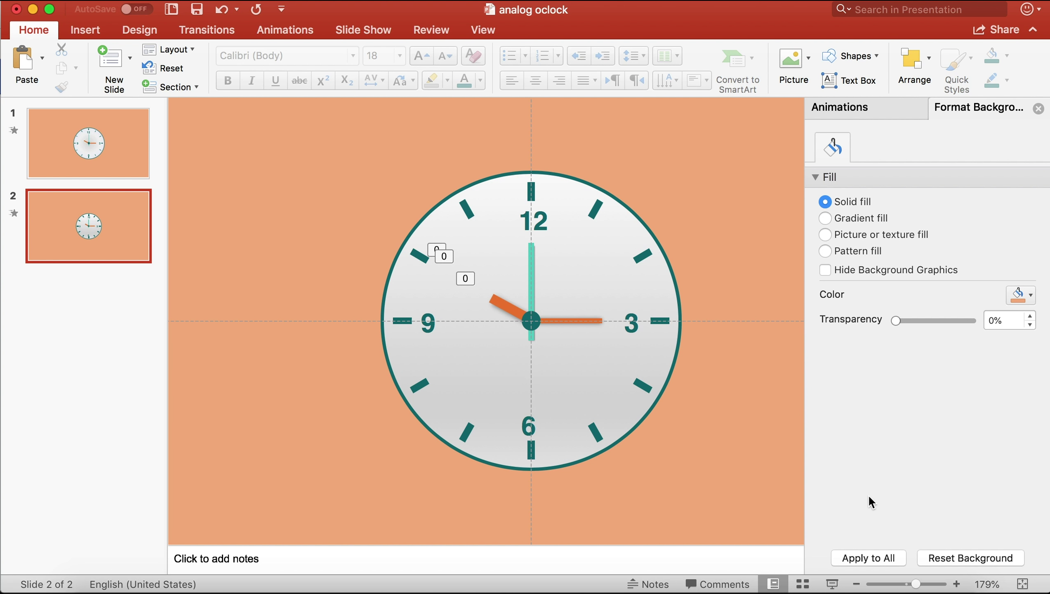
Preview the clock slide in Slide Show, then return to editing
left_click(831, 584)
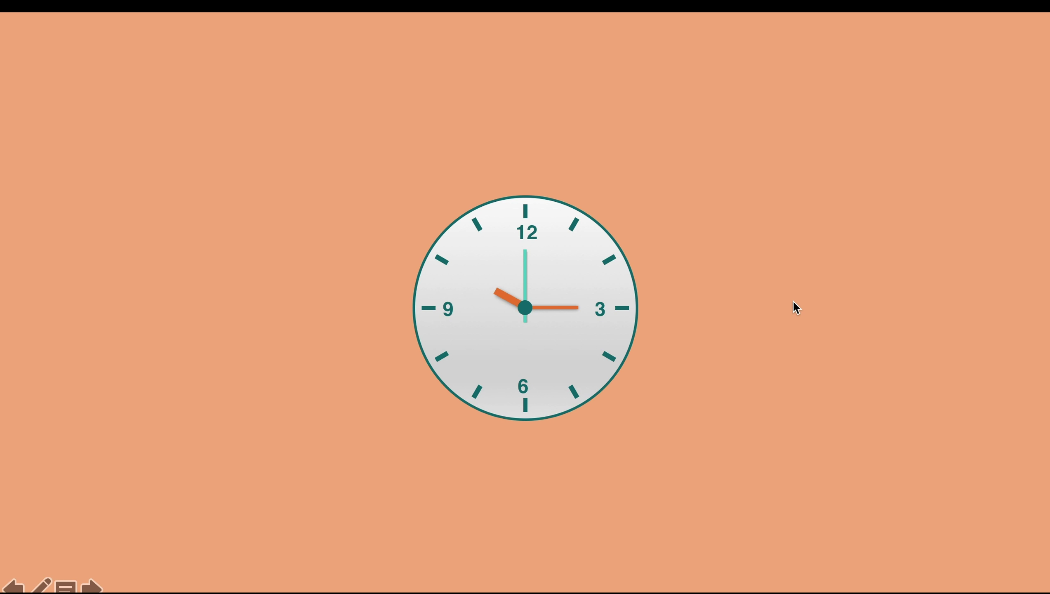
key("Escape")
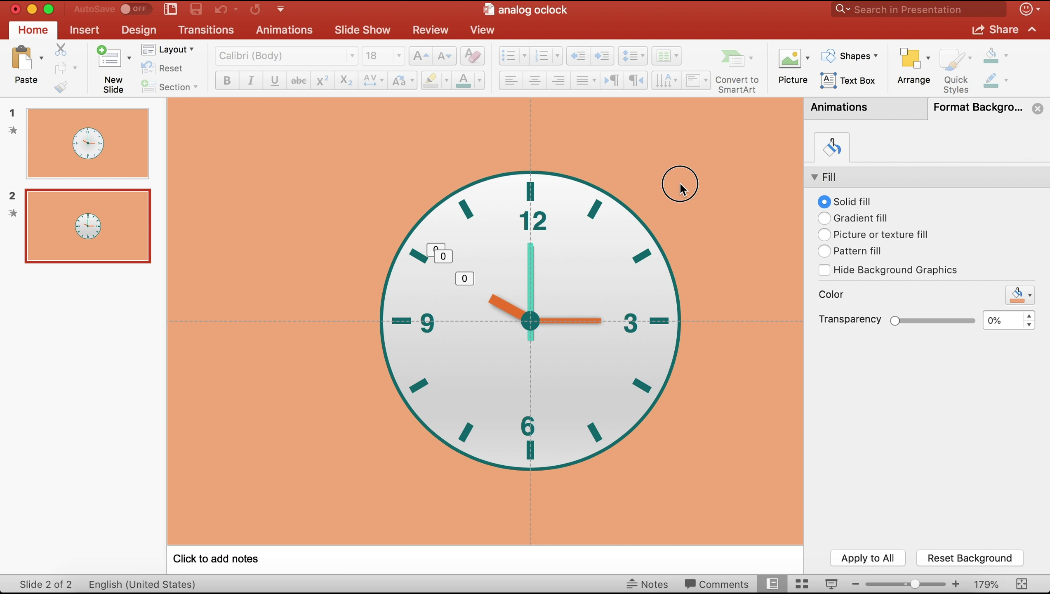
left_click(530, 251)
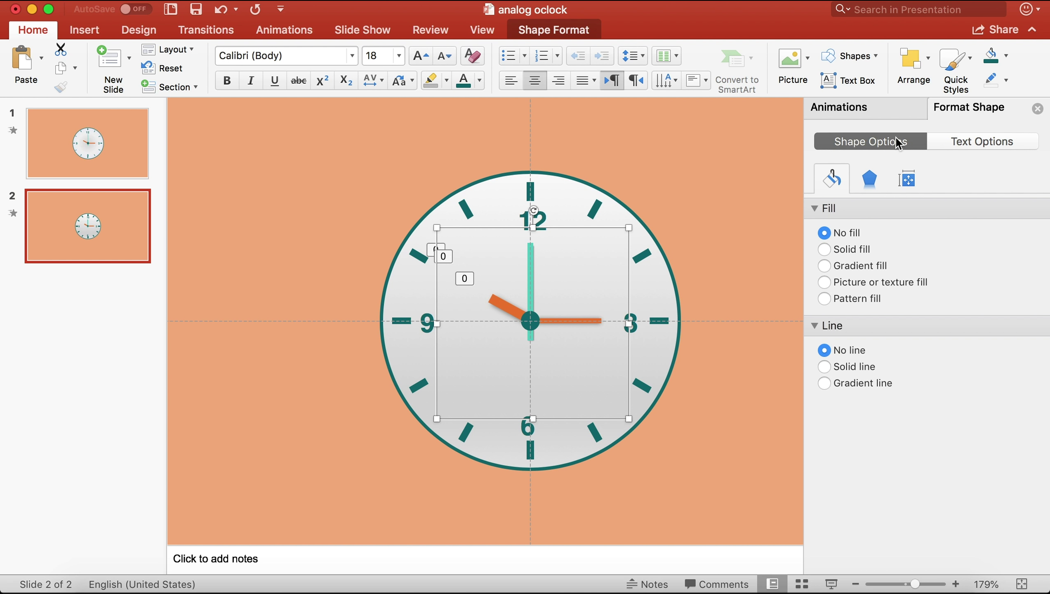
Check the Spin settings of Groups 115, 118 (60°) and 121 (6° clockwise)
left_click(888, 113)
left_click(917, 177)
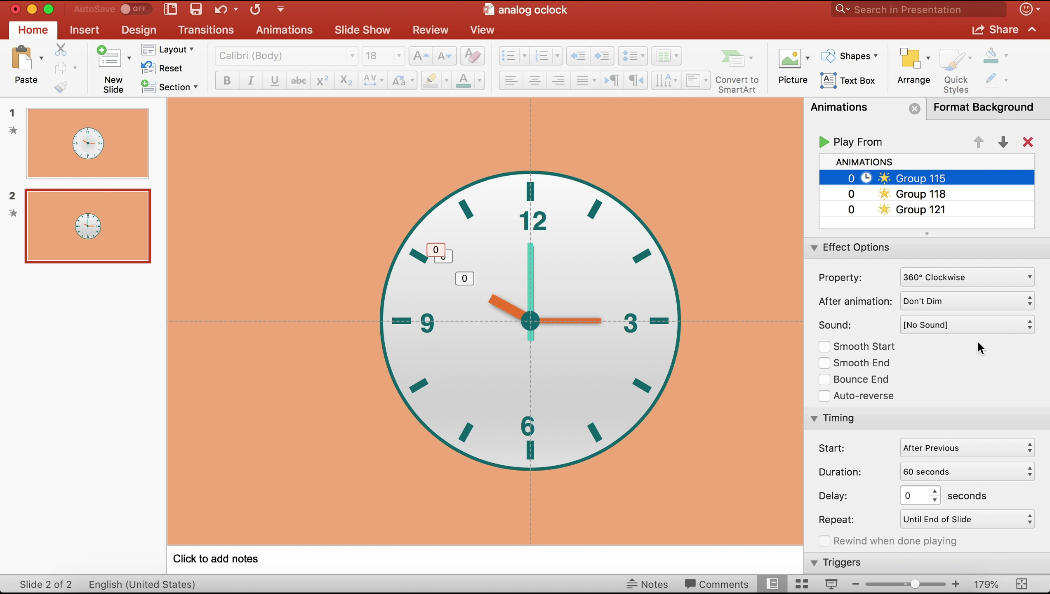
scroll(978, 344, "down", 3)
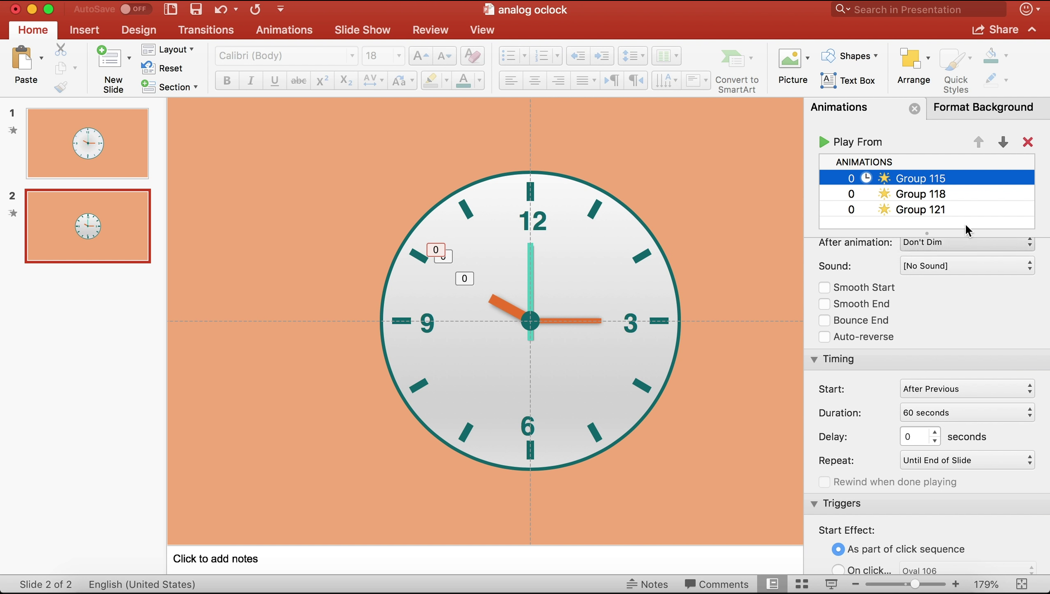
left_click(941, 193)
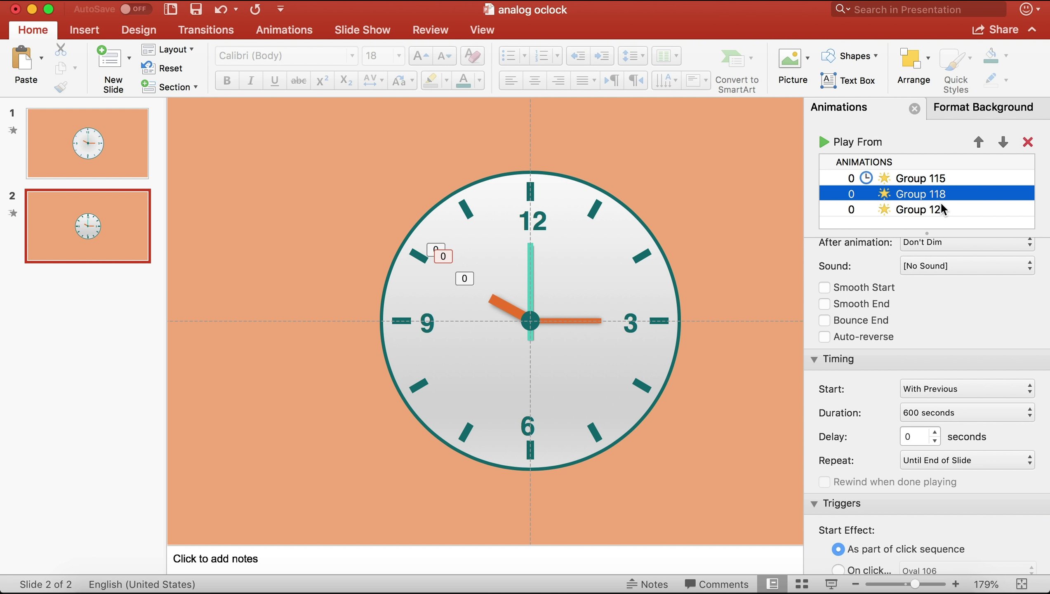
left_click(941, 209)
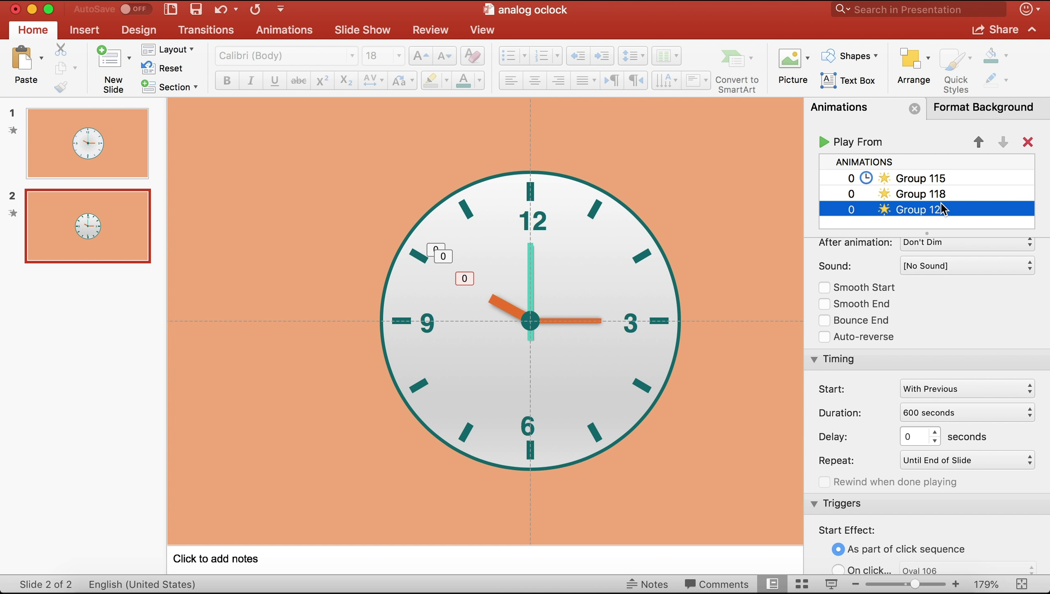
key("Up")
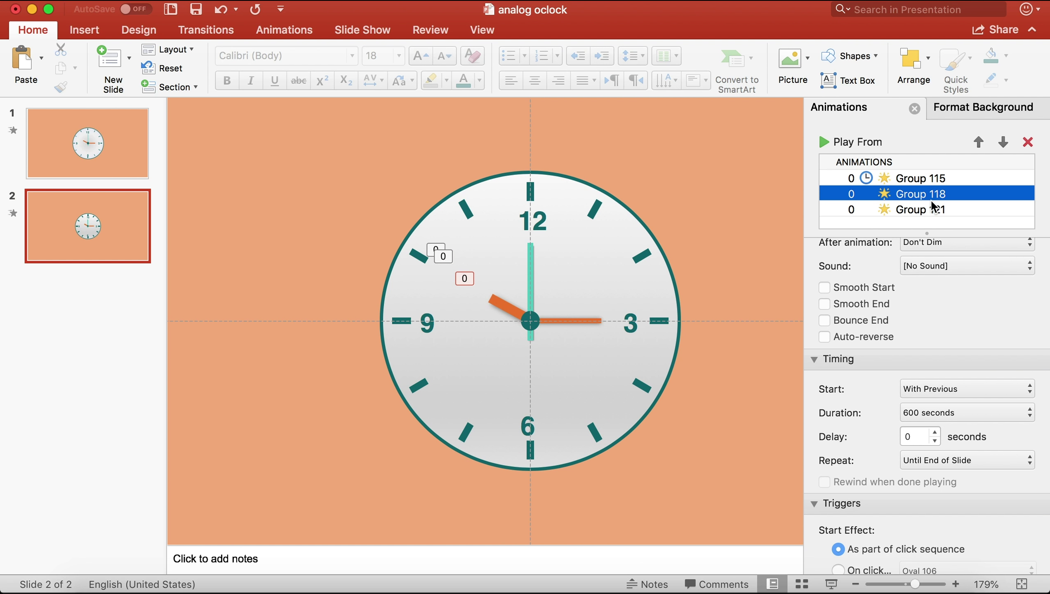
left_click(929, 213)
scroll(940, 299, "down", 2)
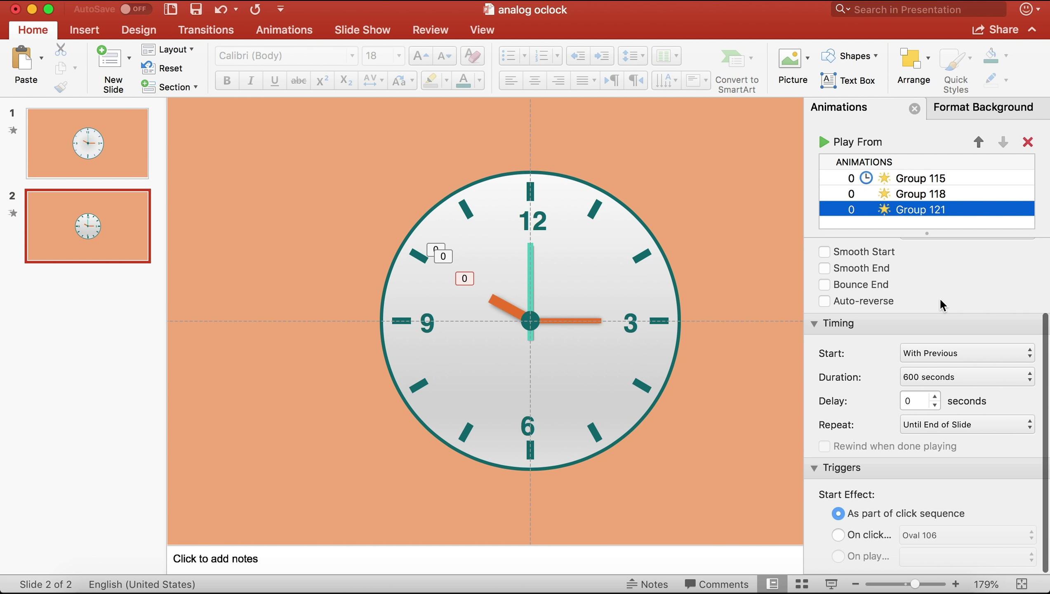
scroll(939, 297, "up", 4)
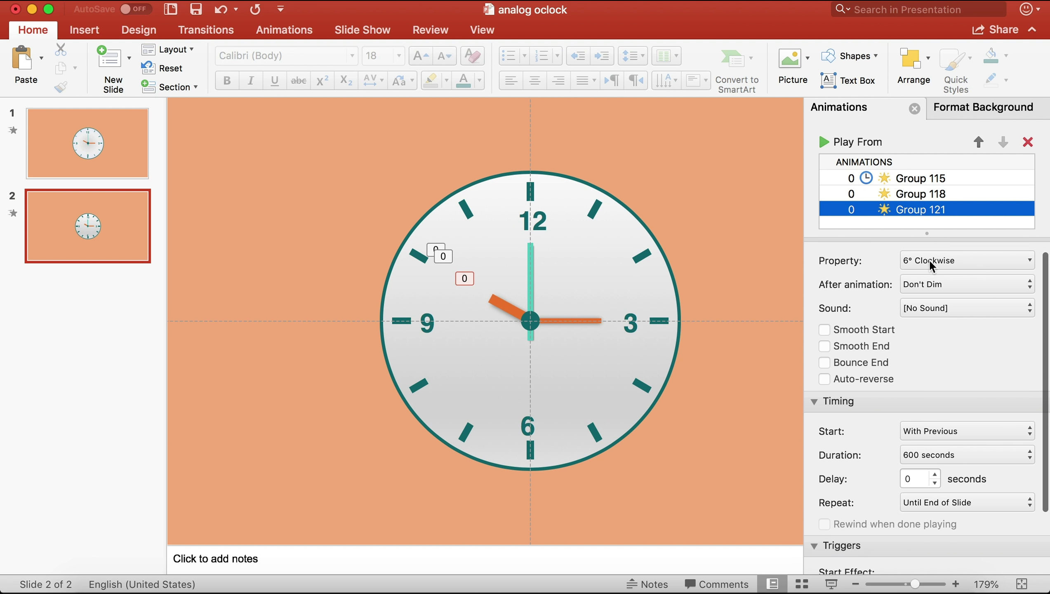
left_click(928, 197)
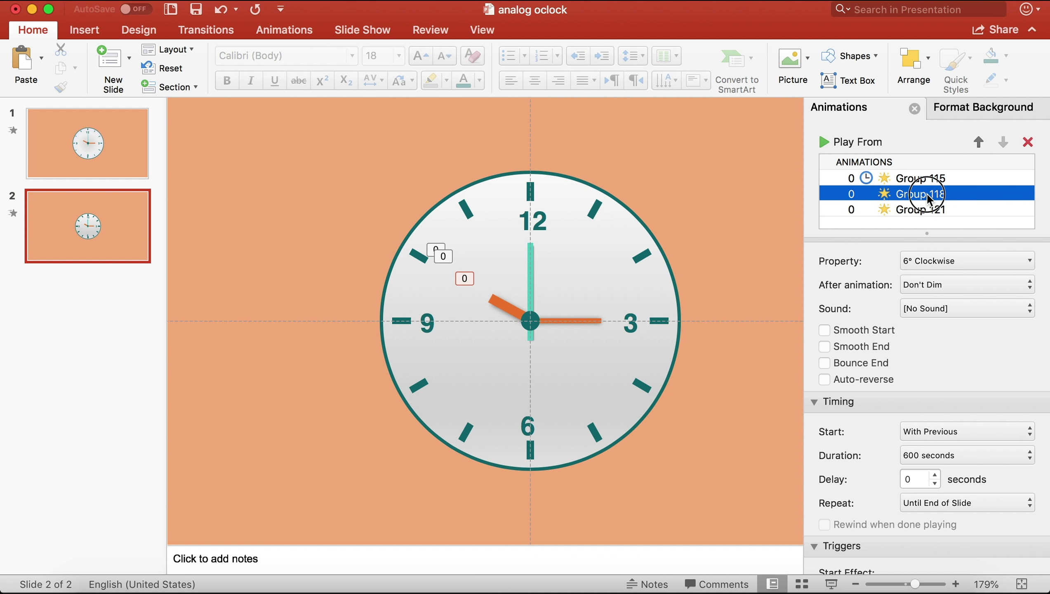
scroll(962, 341, "up", 1)
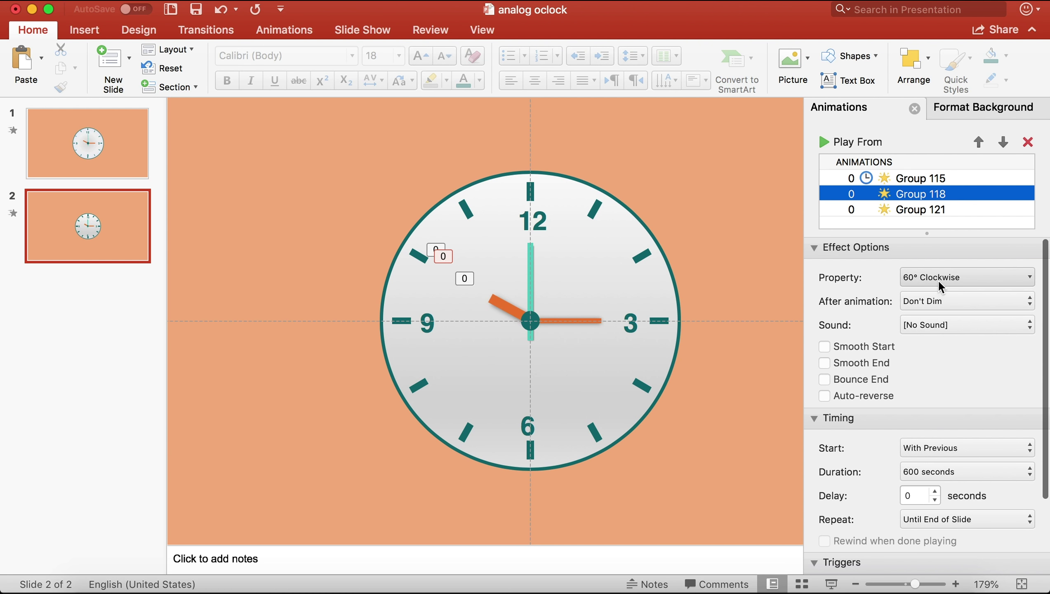
left_click(928, 210)
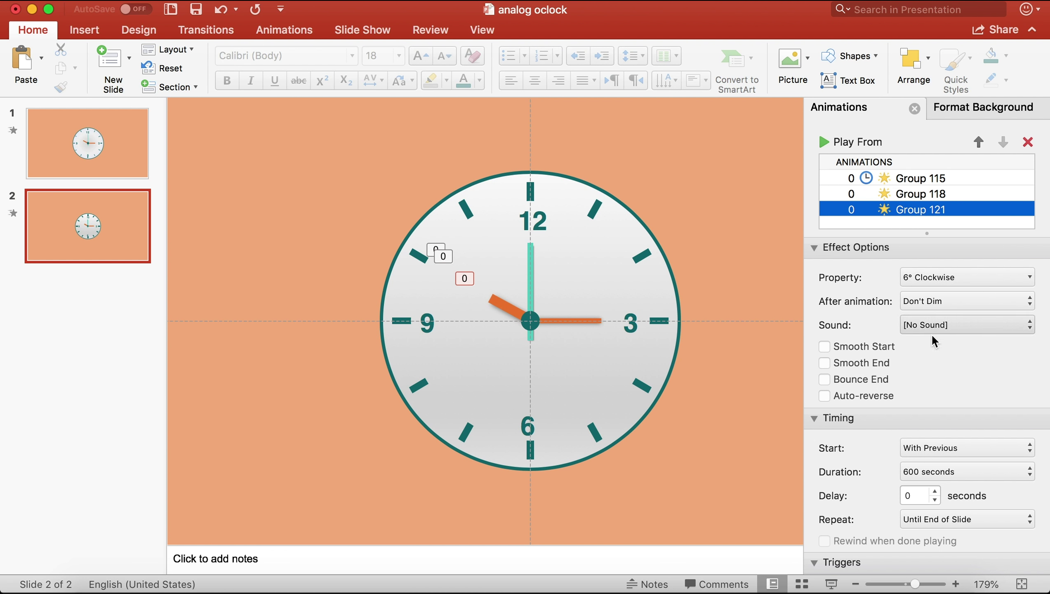
Play the clock slide full screen from the status-bar Slide Show button
left_click(831, 584)
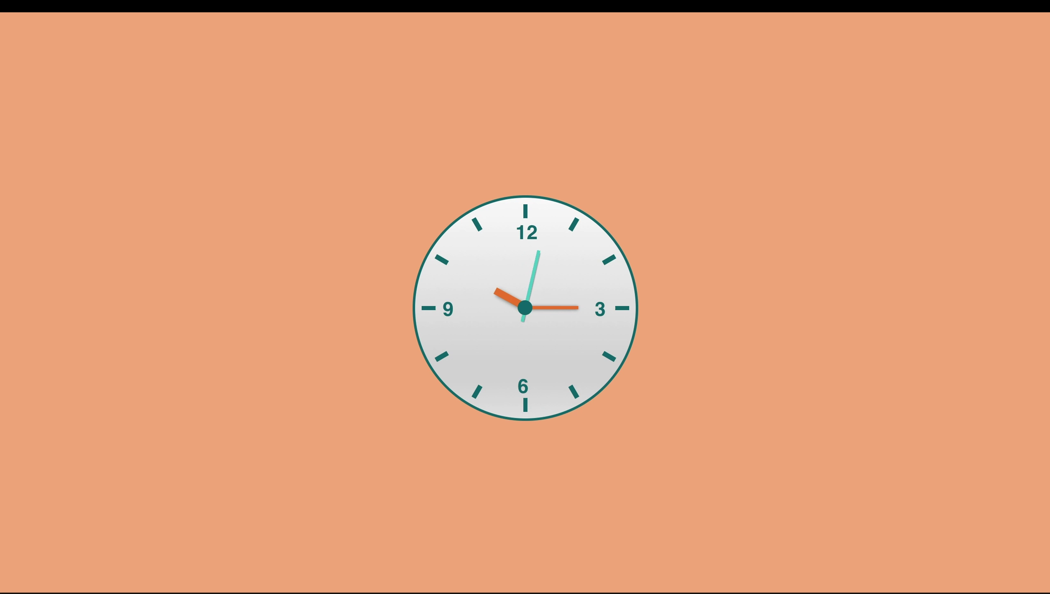